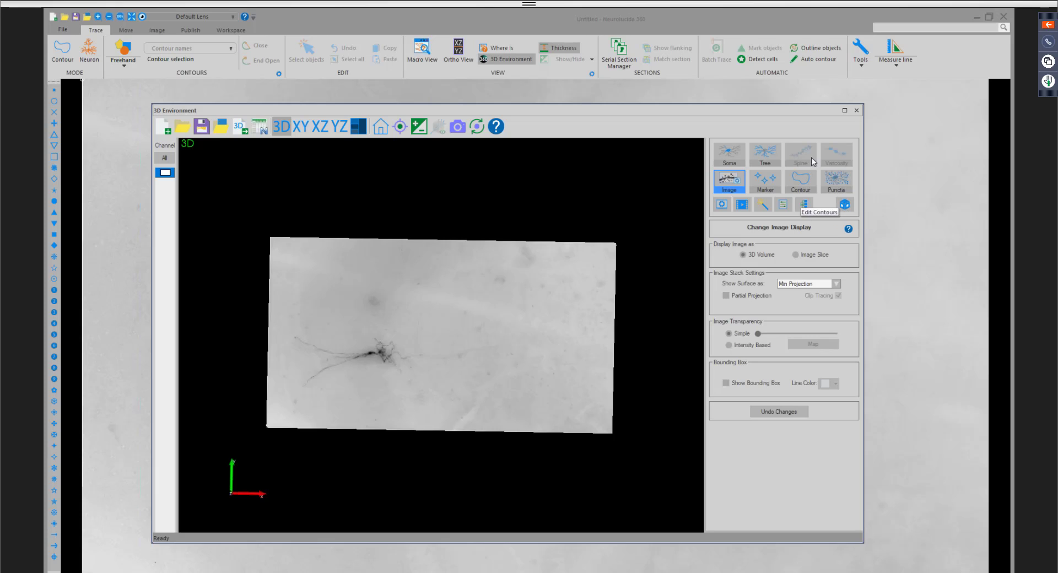
Activate the Subvolume tool and try several box locations in the image, ending with the box over the neuron's dark cell body.
{"action": "left_click", "coordinate": [846, 204]}
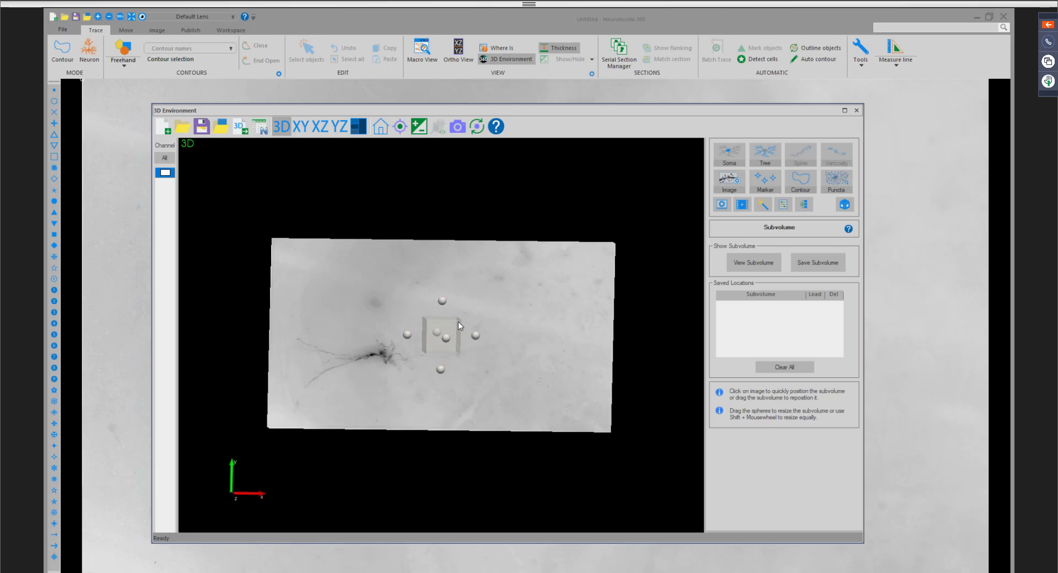
{"action": "left_click", "coordinate": [394, 332]}
{"action": "mouse_move", "coordinate": [395, 335]}
{"action": "left_mouse_down"}
{"action": "mouse_move", "coordinate": [475, 343]}
{"action": "mouse_move", "coordinate": [395, 326]}
{"action": "mouse_move", "coordinate": [396, 335]}
{"action": "left_mouse_up"}
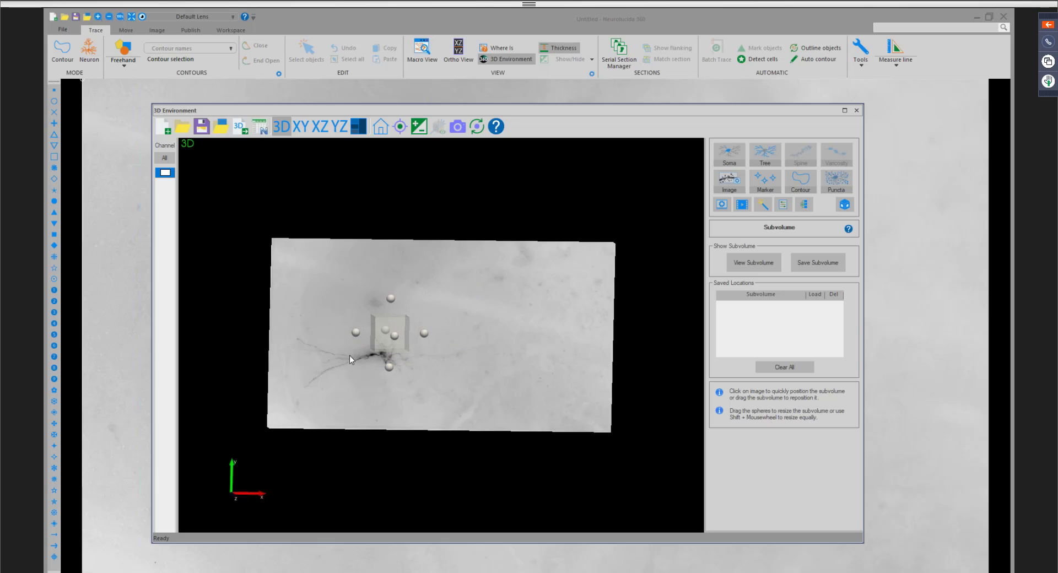
{"action": "left_click", "coordinate": [323, 349]}
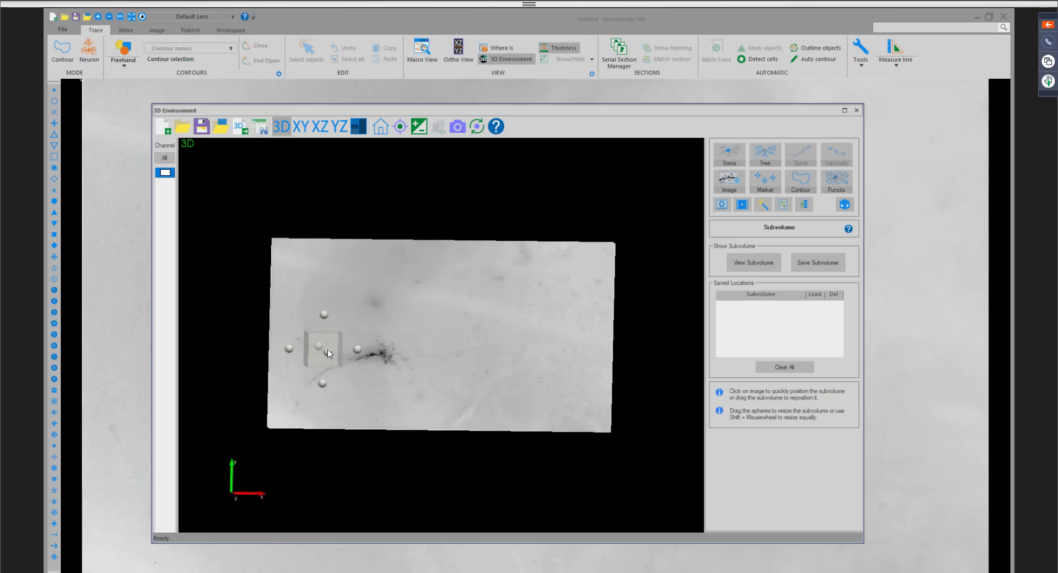
{"action": "left_click", "coordinate": [543, 365]}
{"action": "left_click", "coordinate": [578, 269]}
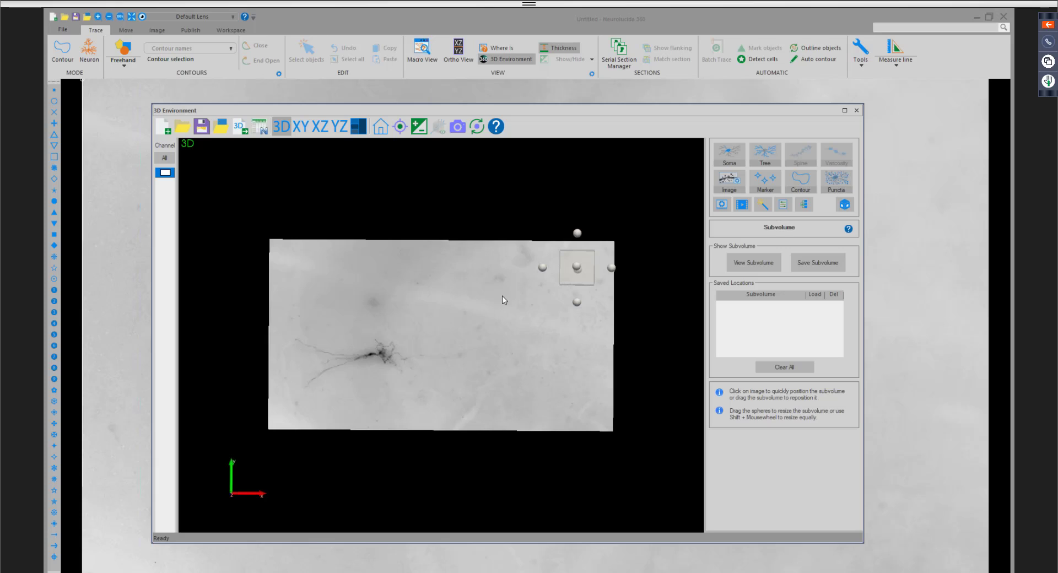
{"action": "left_click", "coordinate": [369, 355]}
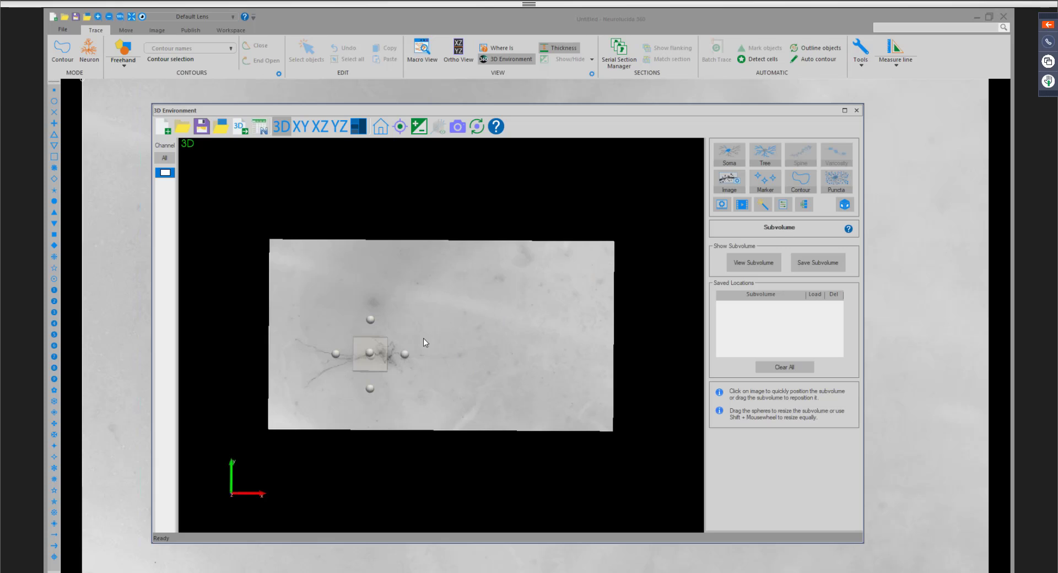
Resize the subvolume box equally on all sides, enlarging and shrinking it until it is slightly smaller around the cell body.
{"action": "scroll", "coordinate": [449, 339], "scroll_direction": "up", "scroll_amount": 5}
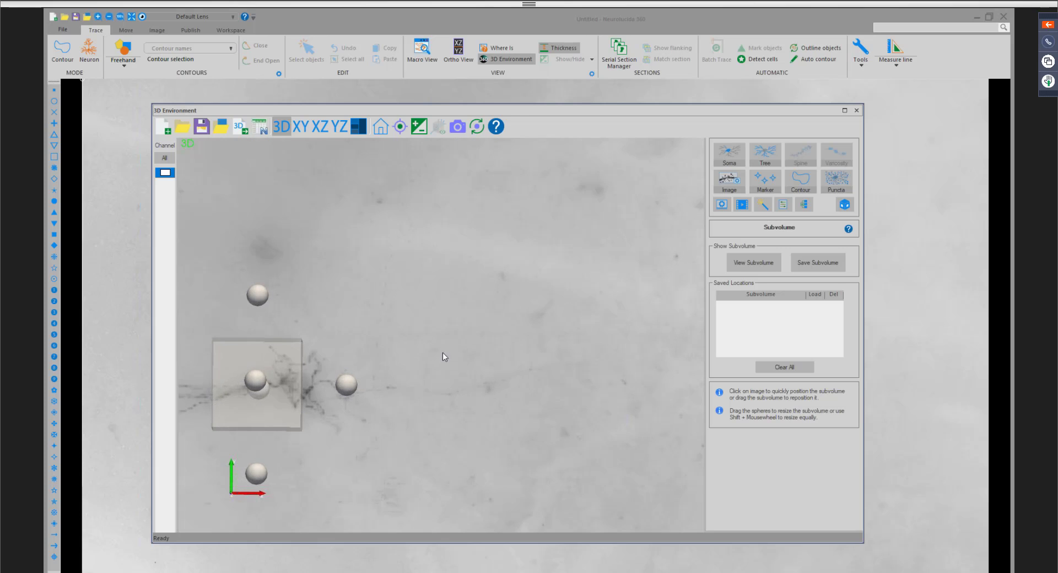
{"action": "middle_click_drag", "start_coordinate": [400, 336], "coordinate": [485, 317]}
{"action": "left_click_drag", "start_coordinate": [485, 317], "coordinate": [515, 306]}
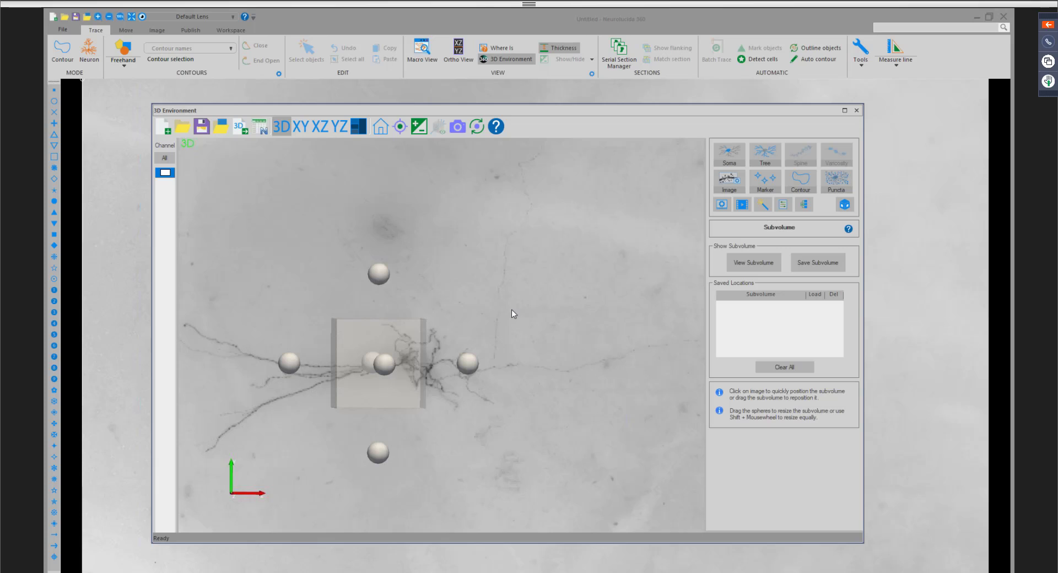
{"action": "left_click_drag", "start_coordinate": [512, 309], "coordinate": [498, 309]}
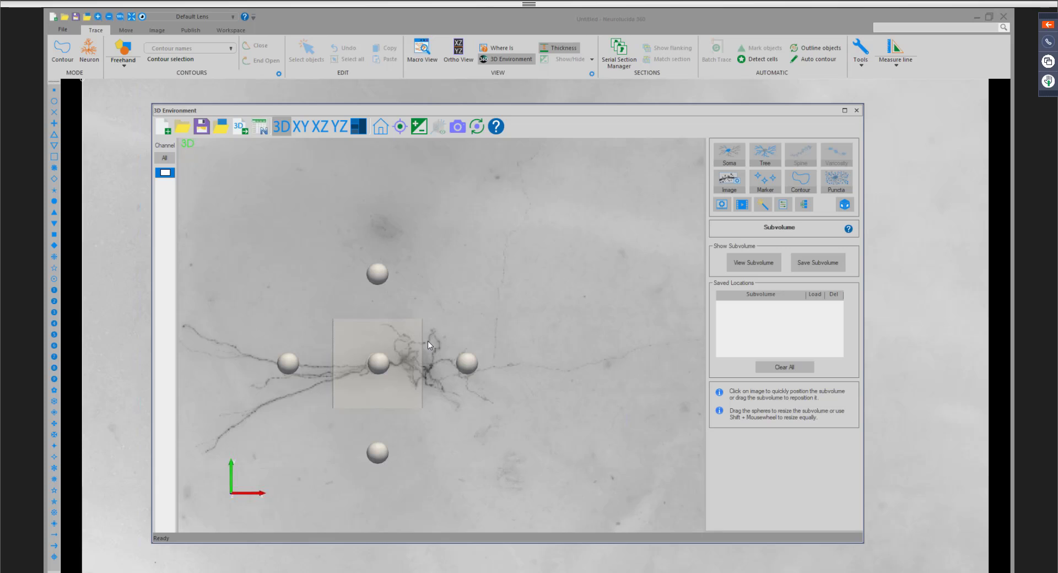
{"action": "scroll", "coordinate": [428, 343], "scroll_direction": "up", "scroll_amount": 3, "text": "shift"}
{"action": "scroll", "coordinate": [428, 343], "scroll_direction": "up", "scroll_amount": 1, "text": "shift"}
{"action": "scroll", "coordinate": [431, 346], "scroll_direction": "down", "scroll_amount": 4, "text": "shift"}
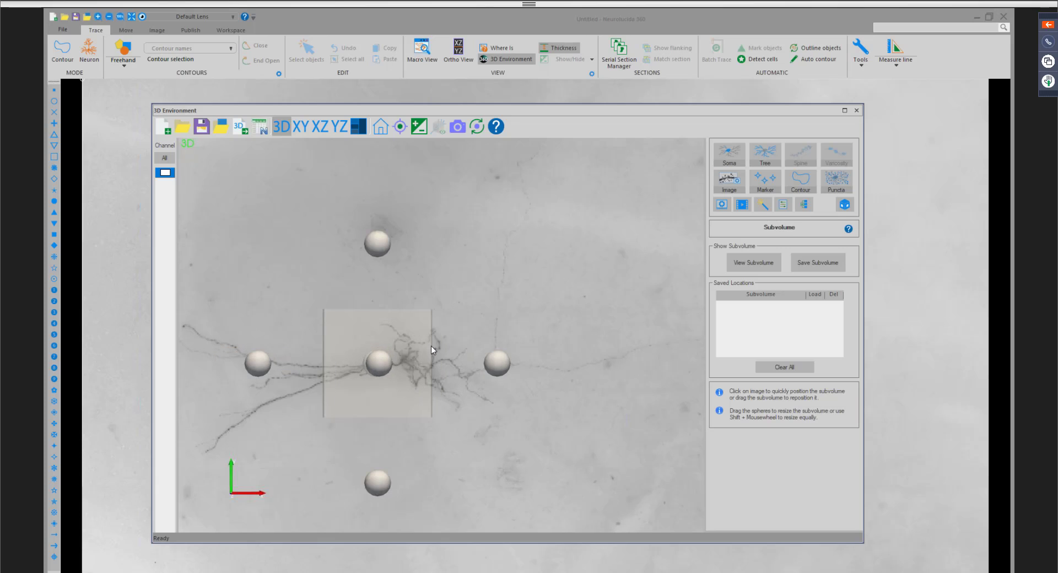
{"action": "scroll", "coordinate": [424, 350], "scroll_direction": "down", "scroll_amount": 3, "text": "shift"}
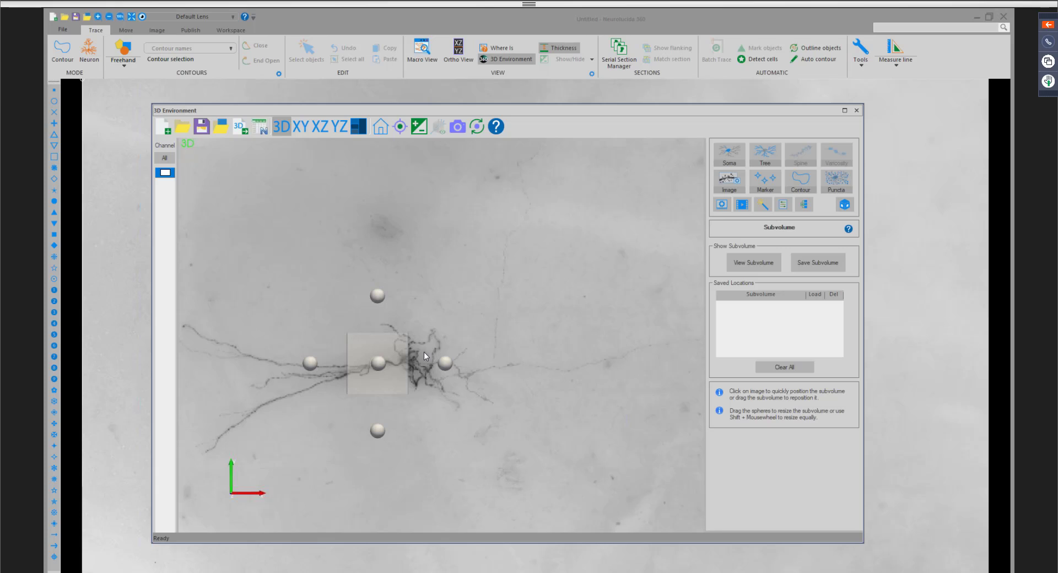
{"action": "scroll", "coordinate": [418, 348], "scroll_direction": "up", "scroll_amount": 5, "text": "shift"}
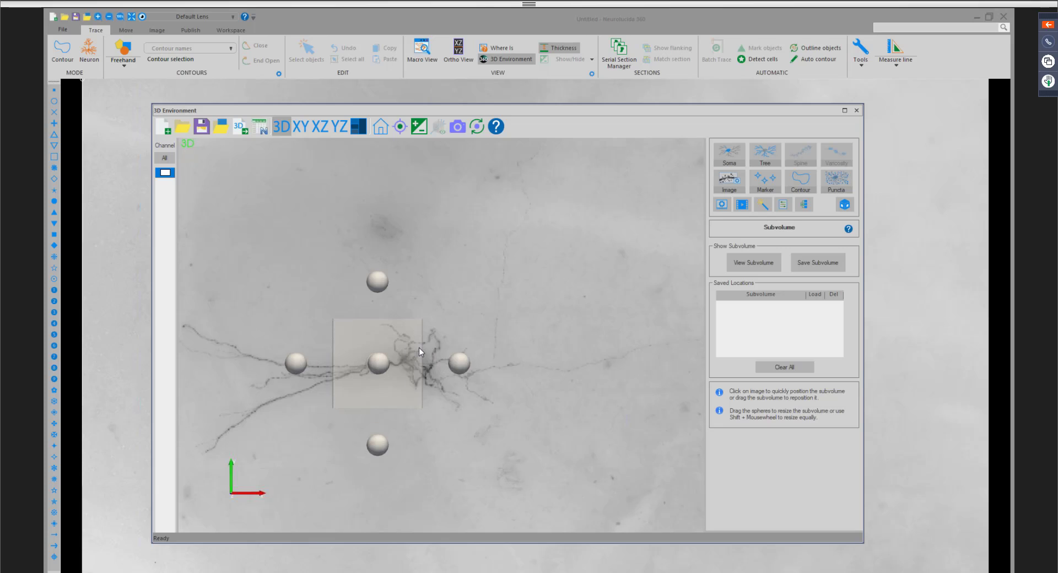
{"action": "scroll", "coordinate": [451, 361], "scroll_direction": "down", "scroll_amount": 4, "text": "shift"}
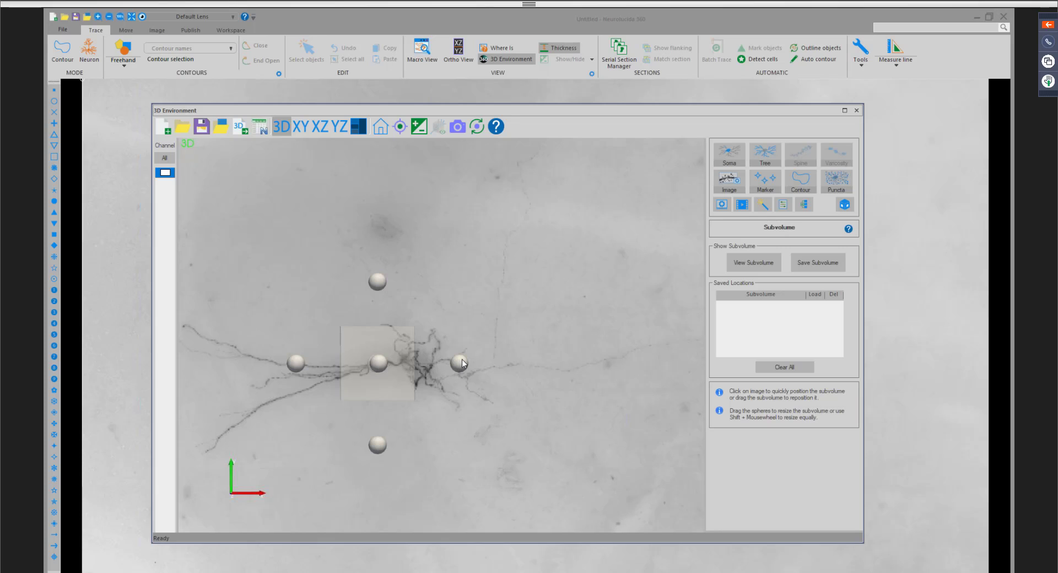
Adjust the subvolume box's sides individually with its spheres to reduce width and height, and recenter it on the cell body.
{"action": "left_click_drag", "start_coordinate": [462, 360], "coordinate": [459, 360]}
{"action": "left_click_drag", "start_coordinate": [468, 312], "coordinate": [515, 332]}
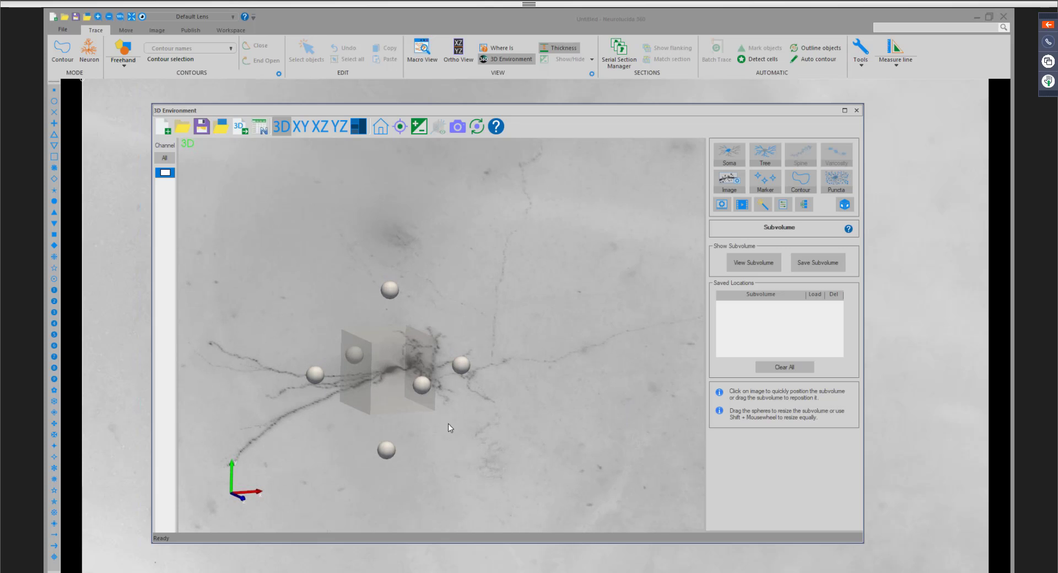
{"action": "left_click_drag", "start_coordinate": [448, 424], "coordinate": [385, 417]}
{"action": "mouse_move", "coordinate": [458, 359]}
{"action": "left_mouse_down"}
{"action": "mouse_move", "coordinate": [504, 362]}
{"action": "mouse_move", "coordinate": [463, 362]}
{"action": "left_mouse_up"}
{"action": "mouse_move", "coordinate": [382, 278]}
{"action": "left_mouse_down"}
{"action": "mouse_move", "coordinate": [386, 234]}
{"action": "mouse_move", "coordinate": [384, 300]}
{"action": "mouse_move", "coordinate": [384, 285]}
{"action": "left_mouse_up"}
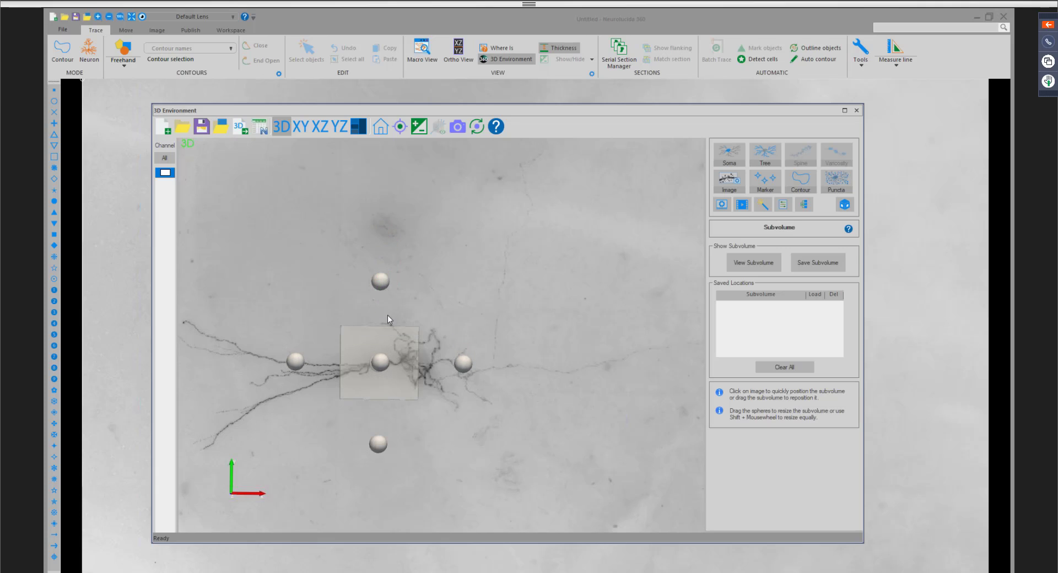
{"action": "left_click_drag", "start_coordinate": [466, 359], "coordinate": [443, 363]}
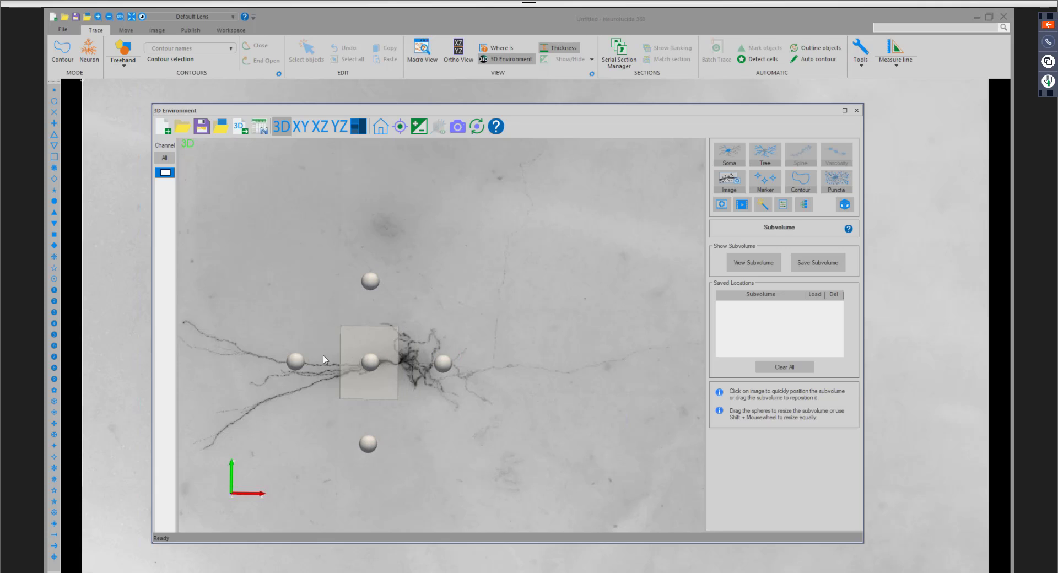
{"action": "left_click_drag", "start_coordinate": [292, 362], "coordinate": [307, 363]}
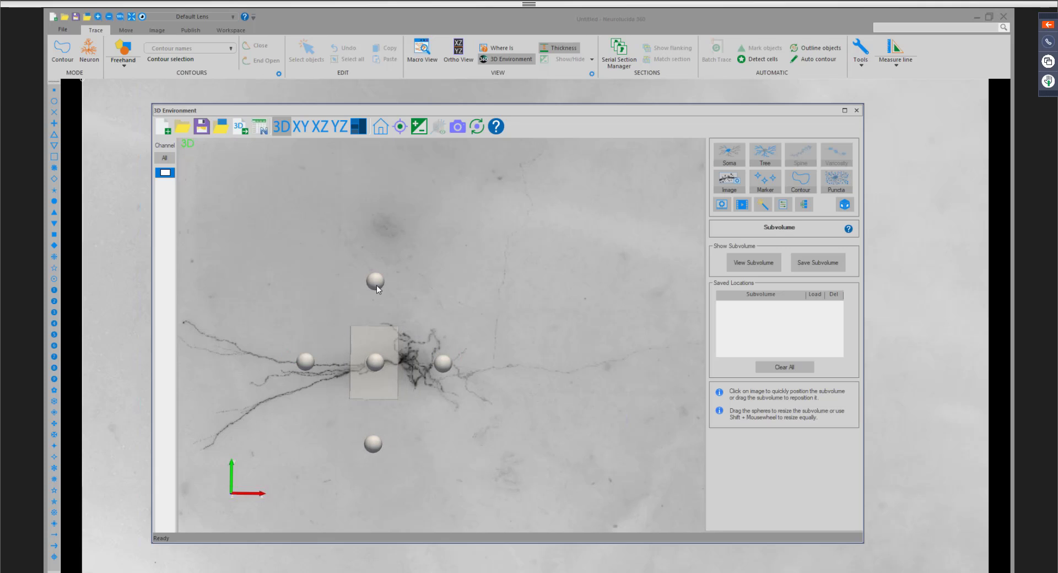
{"action": "left_click_drag", "start_coordinate": [376, 286], "coordinate": [377, 306]}
{"action": "left_click_drag", "start_coordinate": [374, 447], "coordinate": [375, 436]}
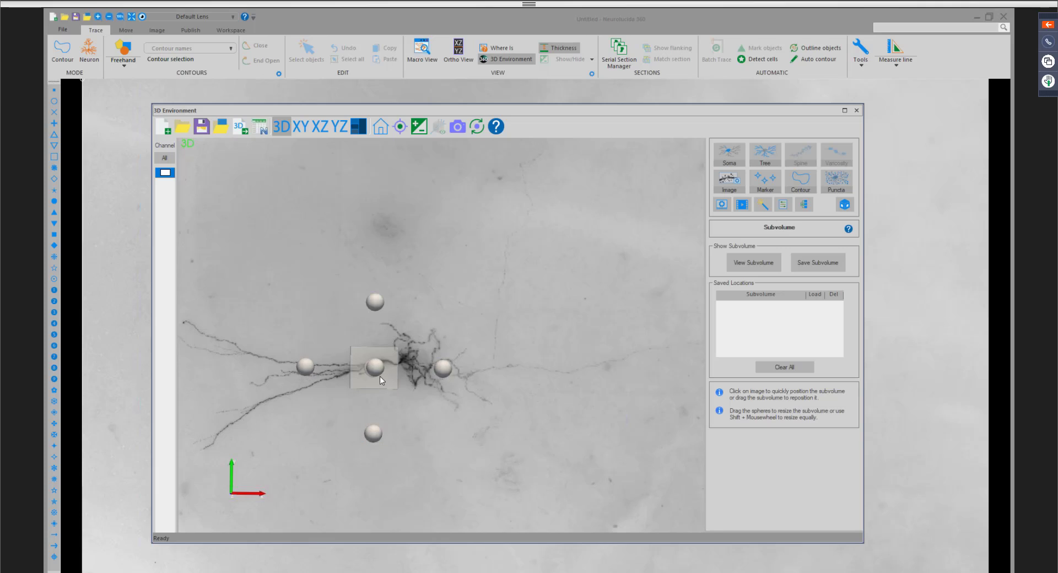
{"action": "left_click_drag", "start_coordinate": [387, 374], "coordinate": [384, 366]}
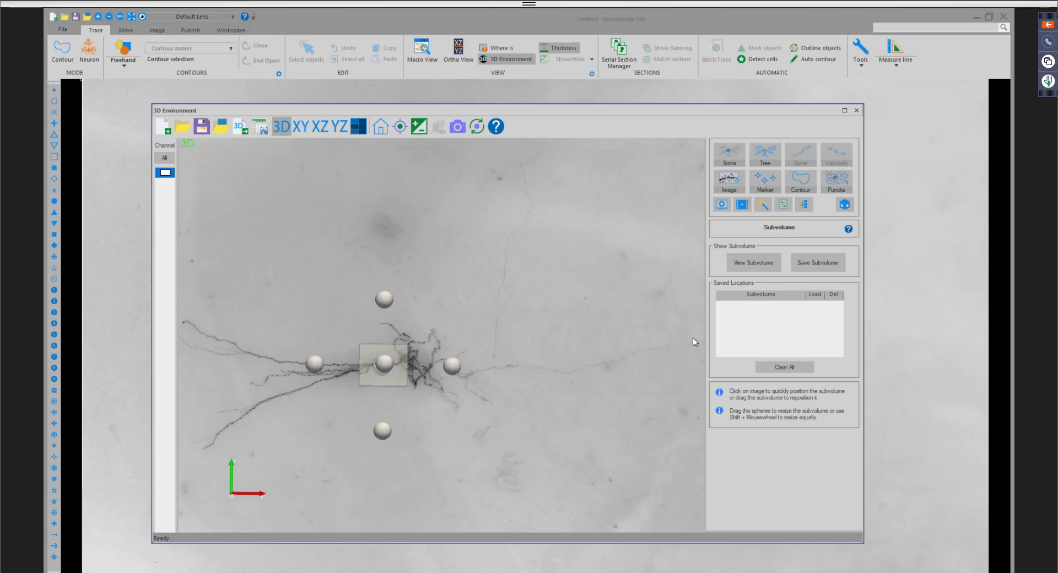
Display only the subvolume and inspect the cell body and its processes from slightly different angles.
{"action": "left_click", "coordinate": [755, 264]}
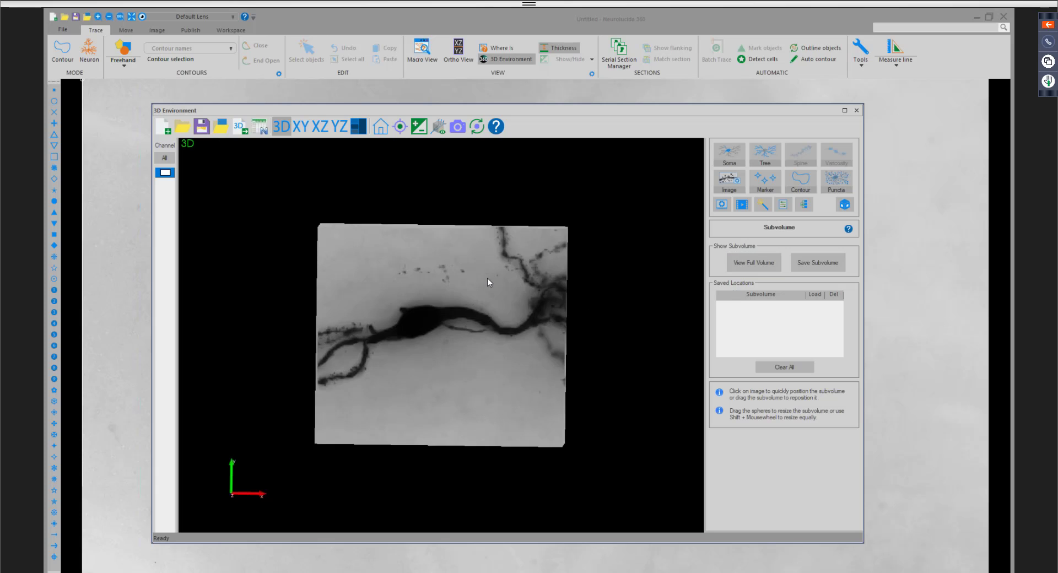
{"action": "left_click_drag", "start_coordinate": [487, 278], "coordinate": [459, 235]}
{"action": "scroll", "coordinate": [484, 300], "scroll_direction": "up", "scroll_amount": 1}
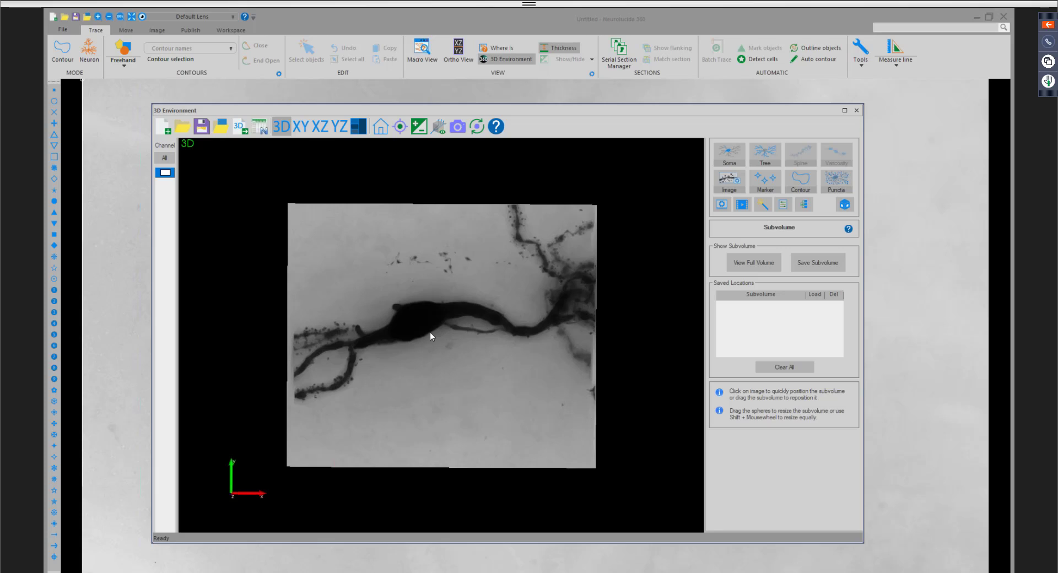
{"action": "left_click_drag", "start_coordinate": [470, 311], "coordinate": [467, 309]}
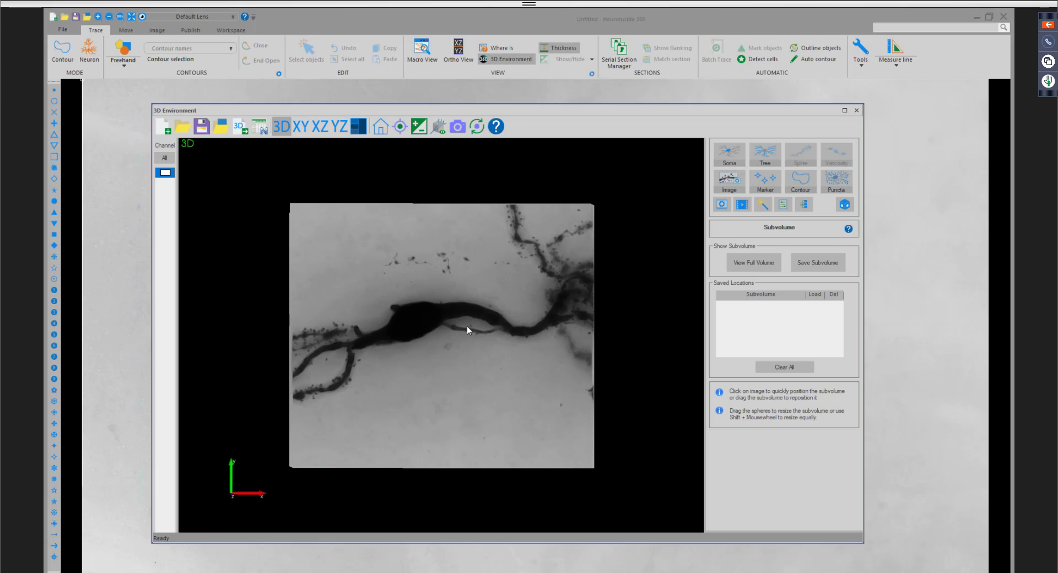
Return to the full image volume and check the subvolume box's placement on the neuron.
{"action": "left_click", "coordinate": [766, 266]}
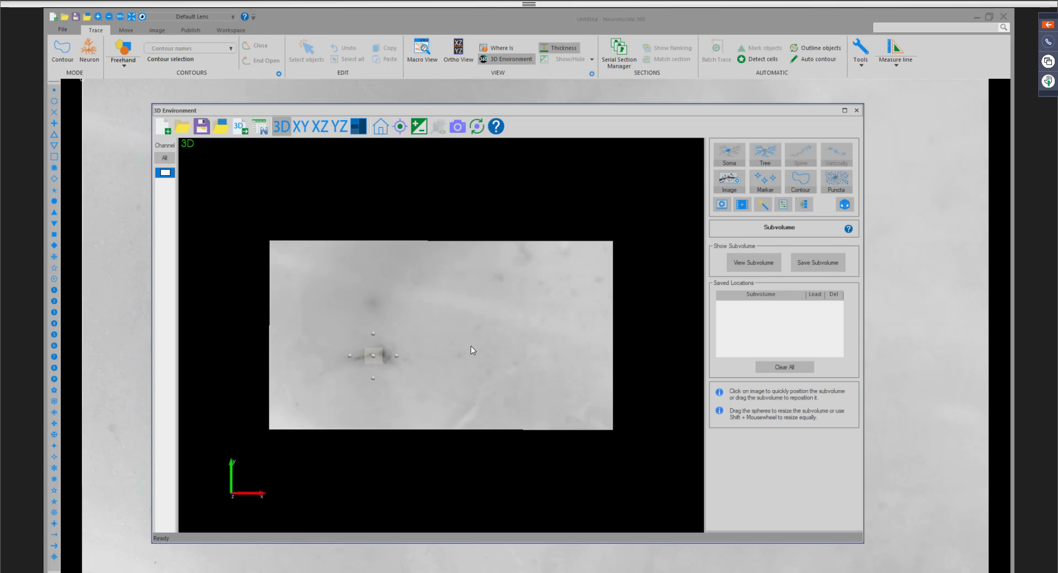
{"action": "scroll", "coordinate": [473, 345], "scroll_direction": "up", "scroll_amount": 2}
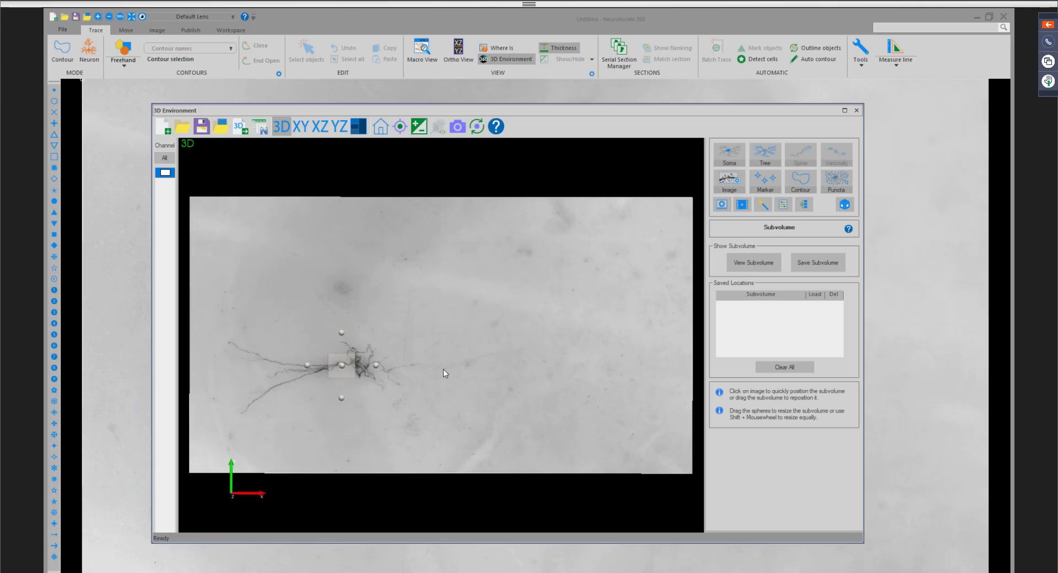
{"action": "middle_click_drag", "start_coordinate": [443, 369], "coordinate": [494, 368]}
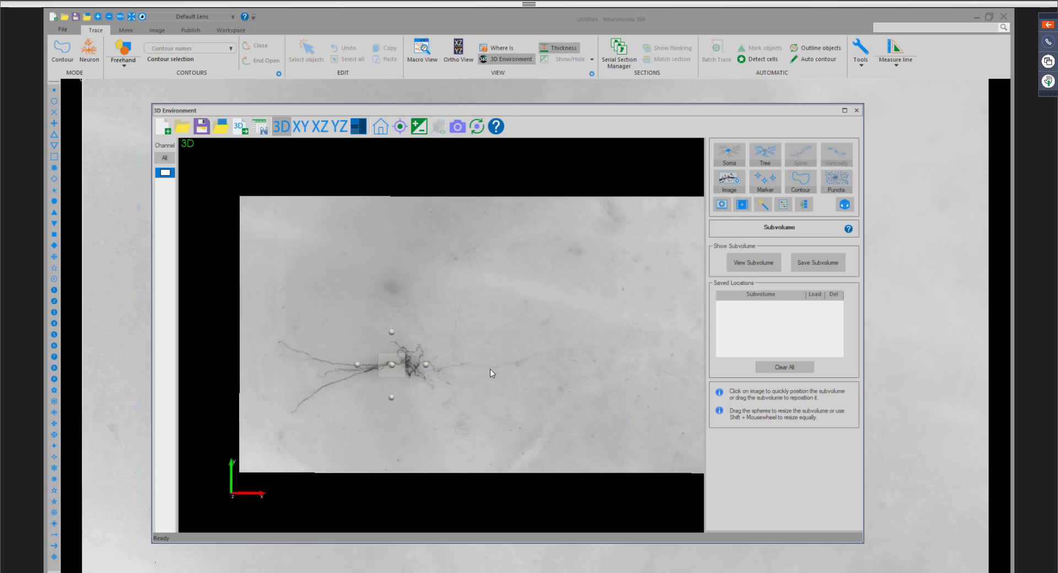
{"action": "scroll", "coordinate": [386, 364], "scroll_direction": "up", "scroll_amount": 2}
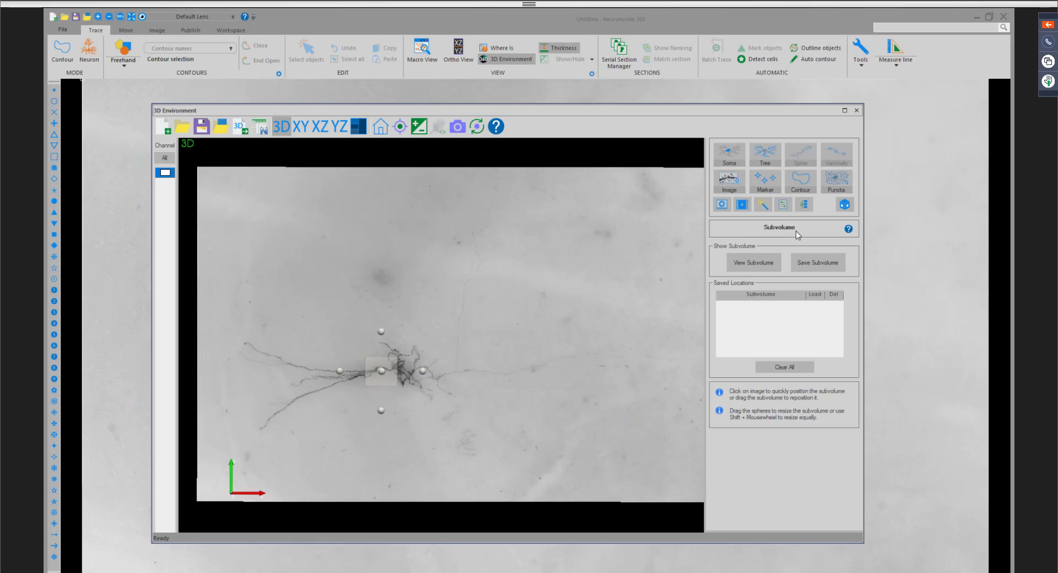
Display only the subvolume again and save its location under the name Soma.
{"action": "left_click", "coordinate": [761, 265]}
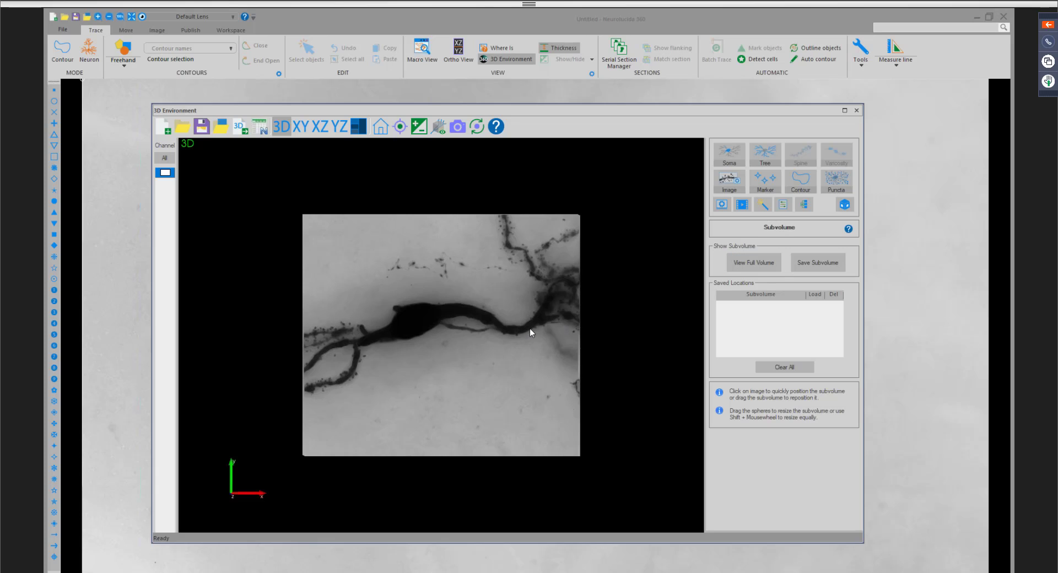
{"action": "scroll", "coordinate": [506, 309], "scroll_direction": "up", "scroll_amount": 2}
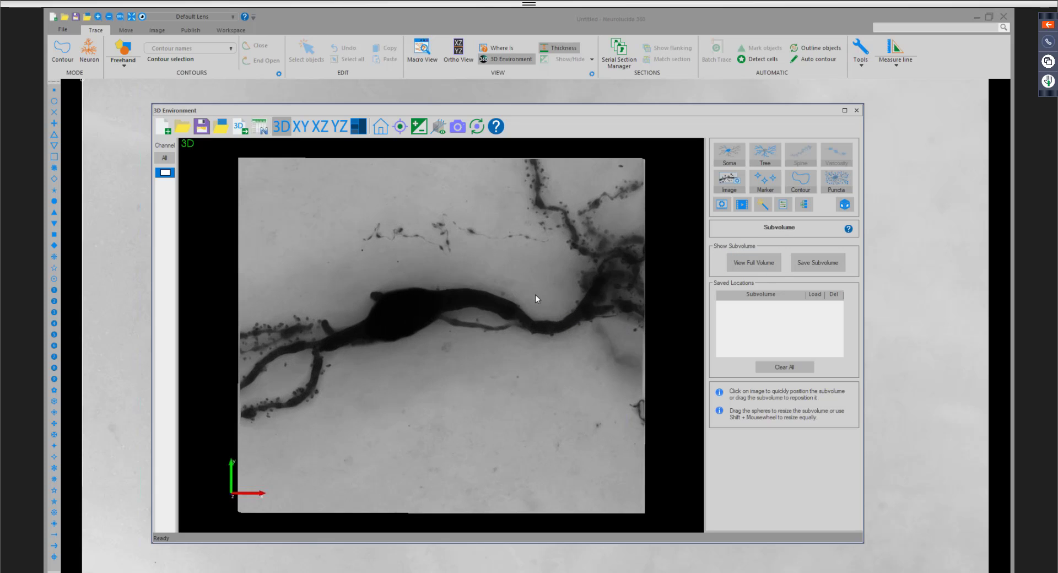
{"action": "middle_click_drag", "start_coordinate": [535, 295], "coordinate": [547, 300]}
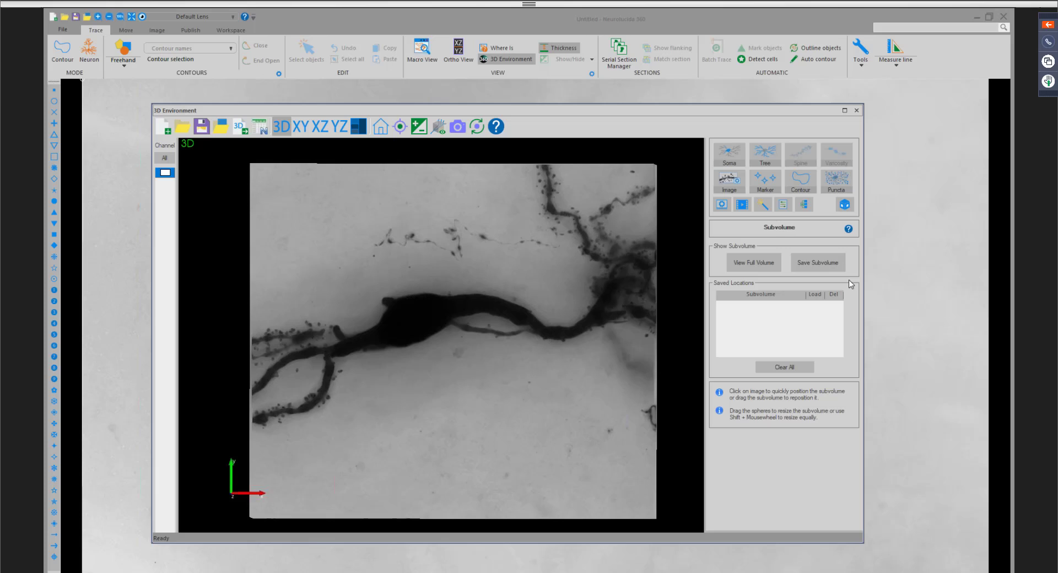
{"action": "left_click", "coordinate": [824, 265]}
{"action": "type", "text": "Soma"}
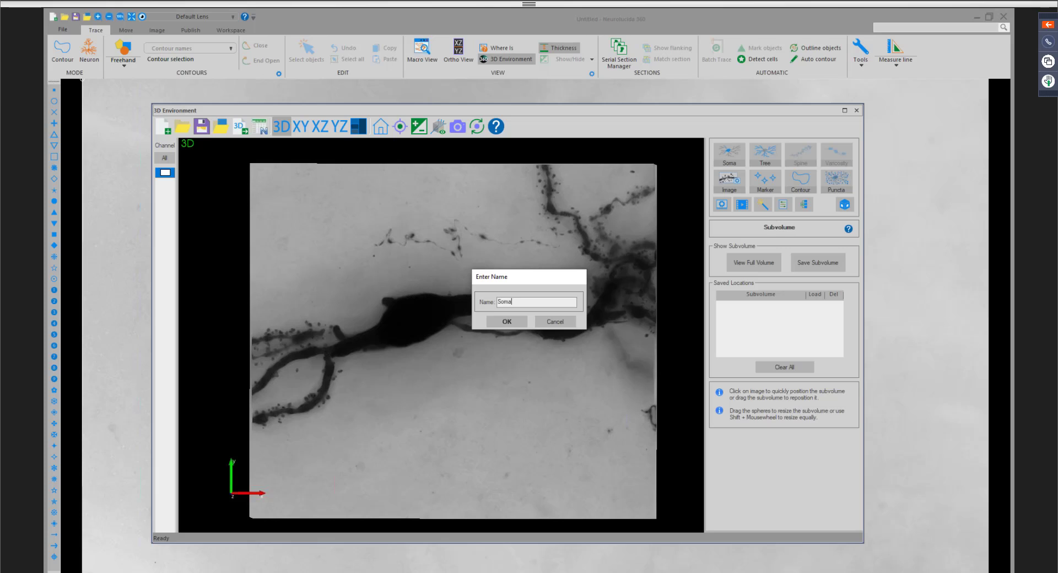
{"action": "left_click", "coordinate": [507, 323]}
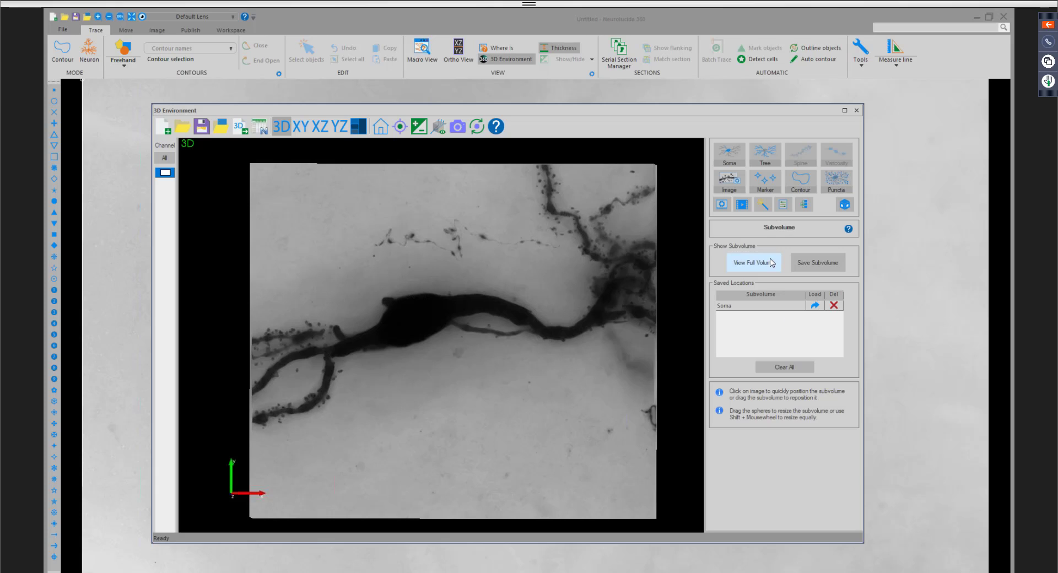
Switch back to the full volume and load the saved Soma subvolume.
{"action": "left_click", "coordinate": [753, 264]}
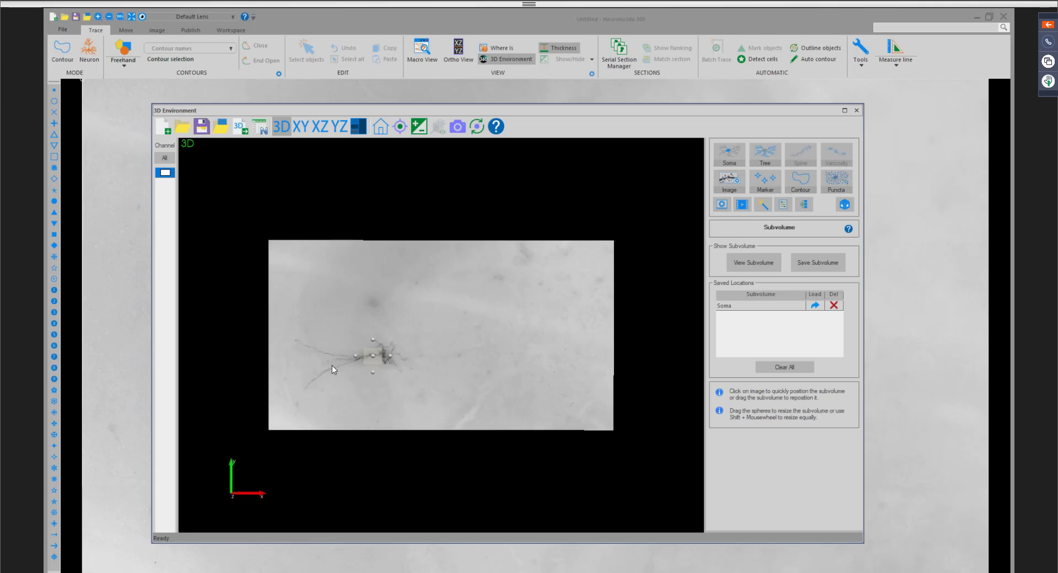
{"action": "left_click", "coordinate": [816, 306]}
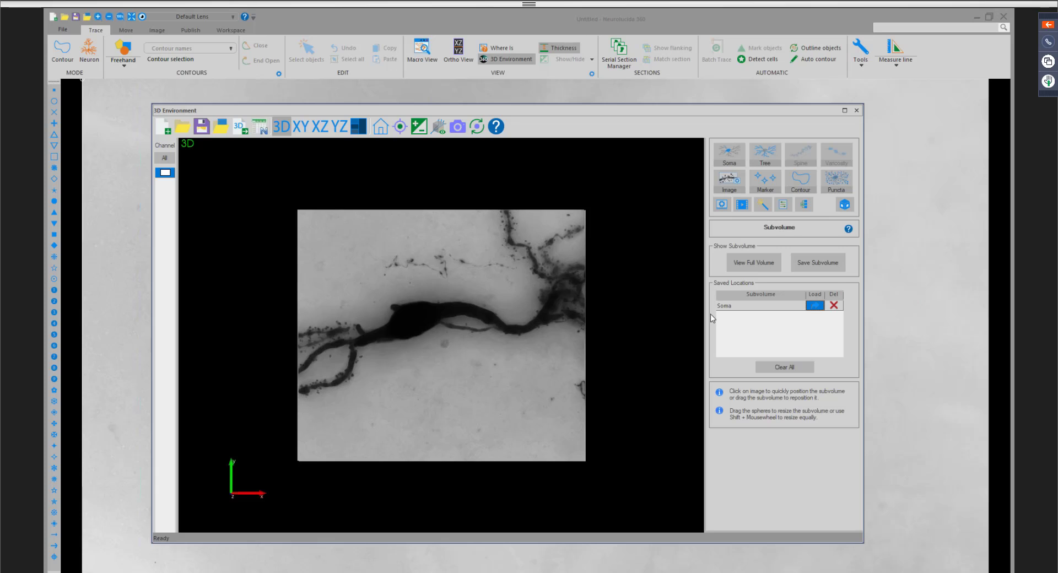
Start soma detection, set the interactive search region to 24 µm, and model the soma at the dark cell body.
{"action": "scroll", "coordinate": [474, 320], "scroll_direction": "up", "scroll_amount": 3}
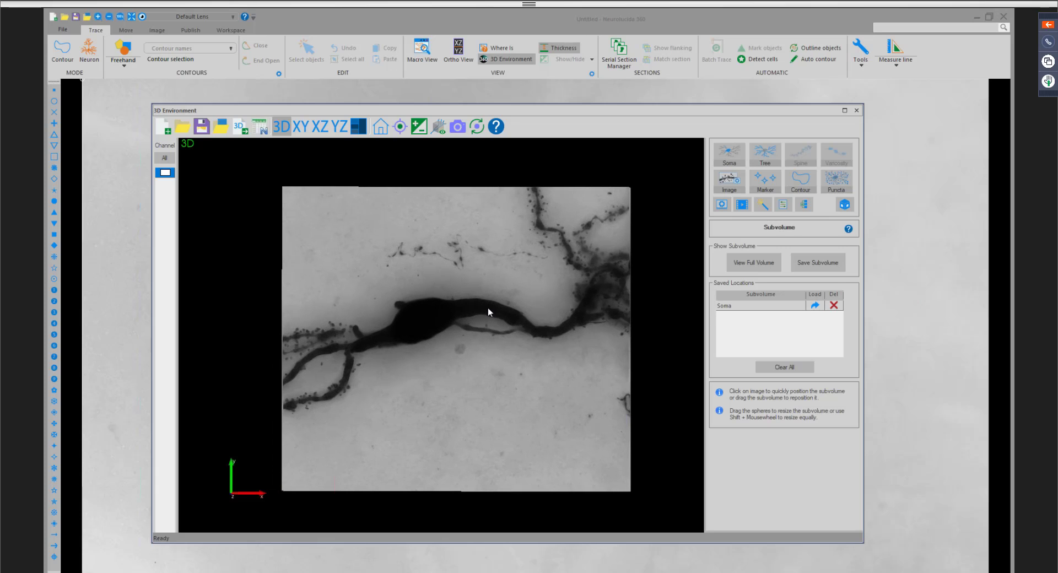
{"action": "scroll", "coordinate": [495, 318], "scroll_direction": "up", "scroll_amount": 2}
{"action": "left_click", "coordinate": [729, 157]}
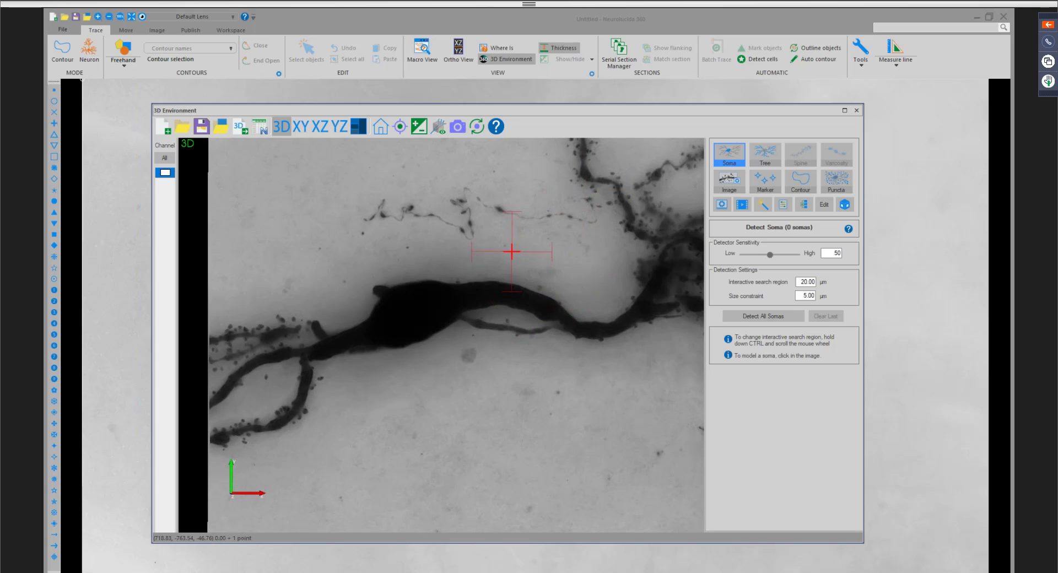
{"action": "left_click", "coordinate": [415, 308]}
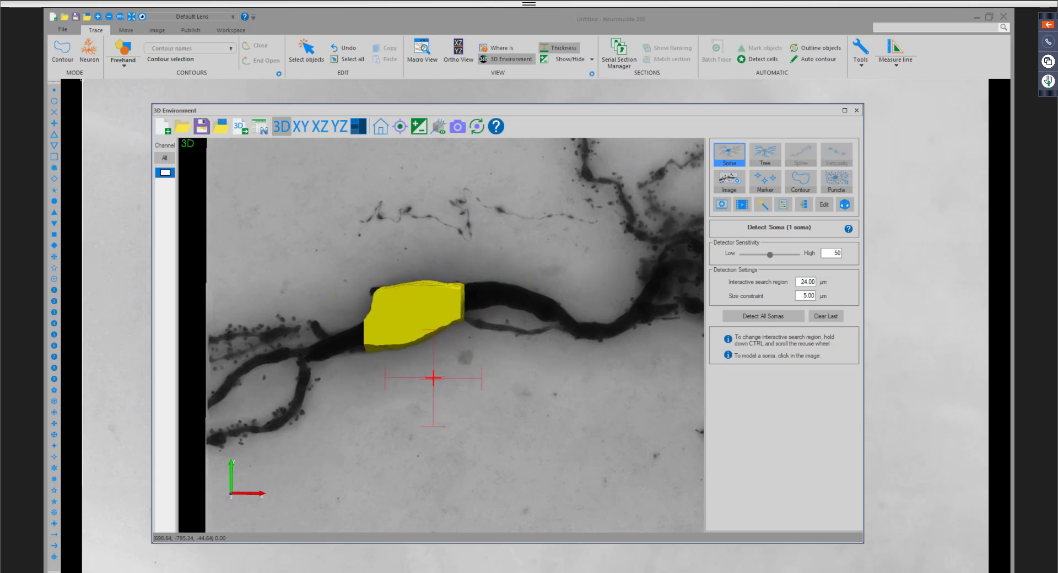
Switch to user-guided tree tracing and trace the dendrite leaving the left side of the soma down past its first fork.
{"action": "middle_click_drag", "start_coordinate": [419, 389], "coordinate": [522, 359]}
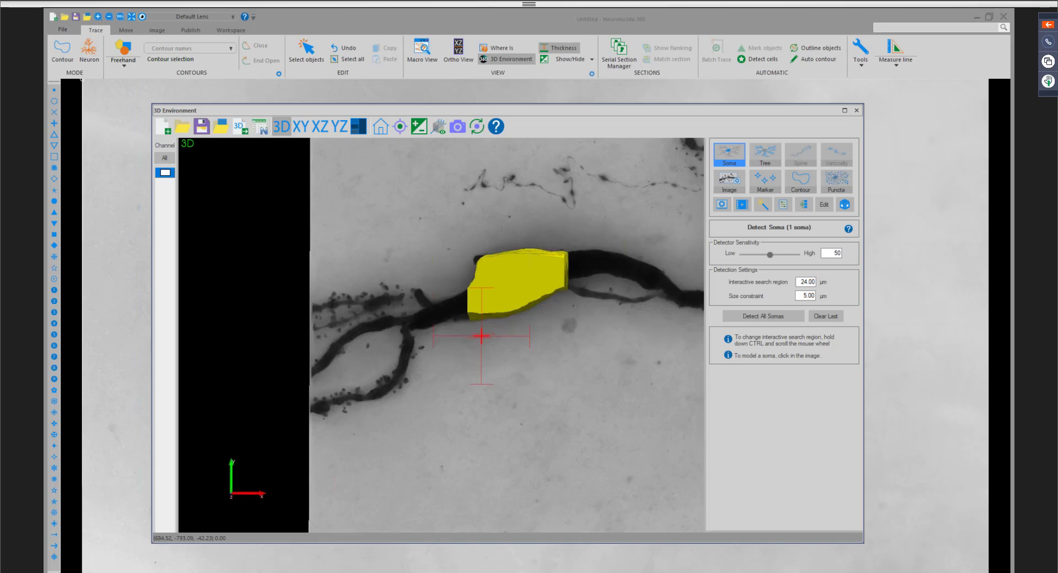
{"action": "left_click", "coordinate": [774, 157]}
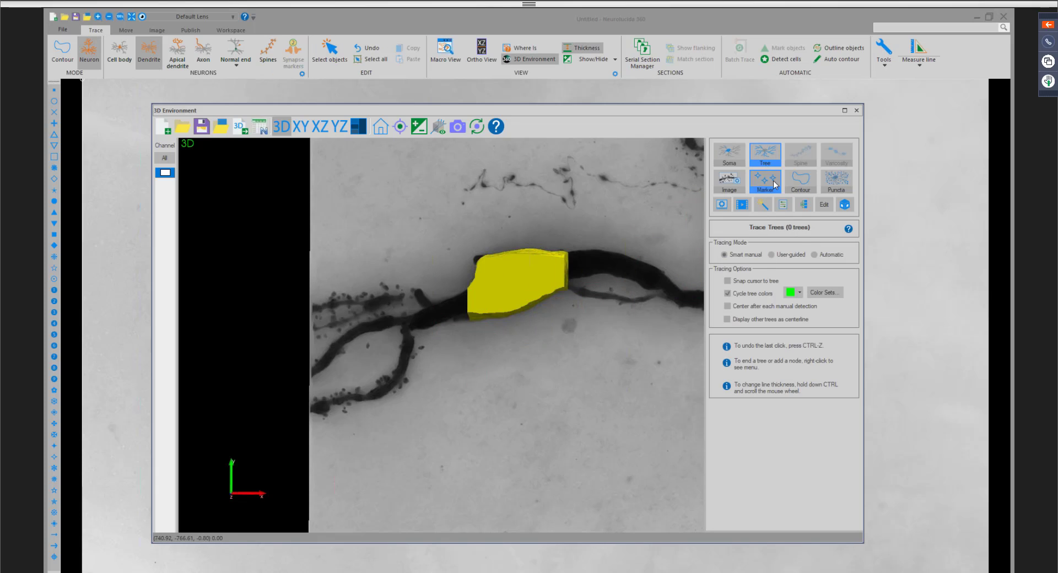
{"action": "left_click", "coordinate": [801, 255]}
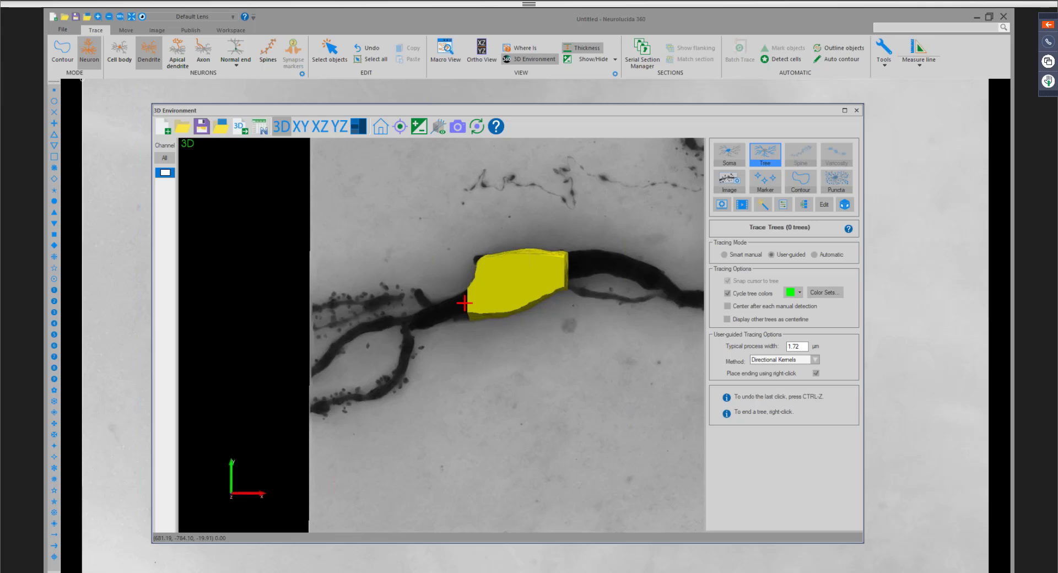
{"action": "left_click", "coordinate": [465, 302]}
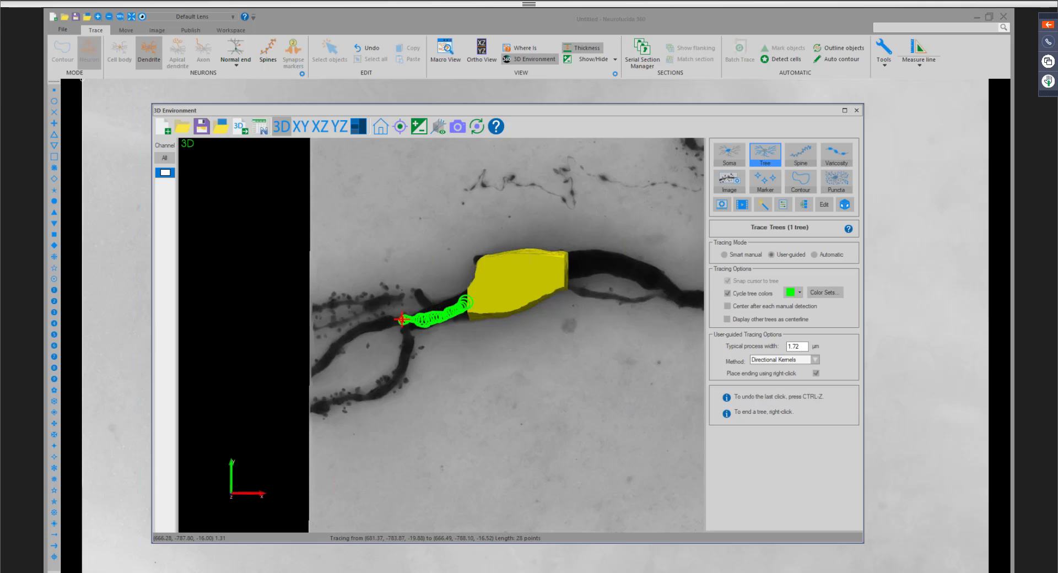
{"action": "left_click", "coordinate": [402, 319]}
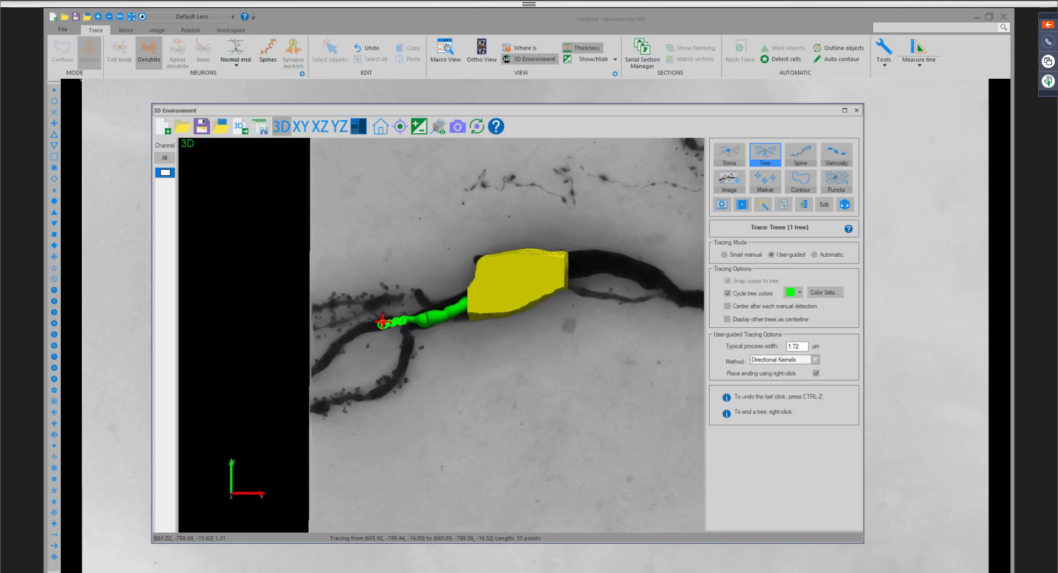
{"action": "left_click", "coordinate": [383, 325]}
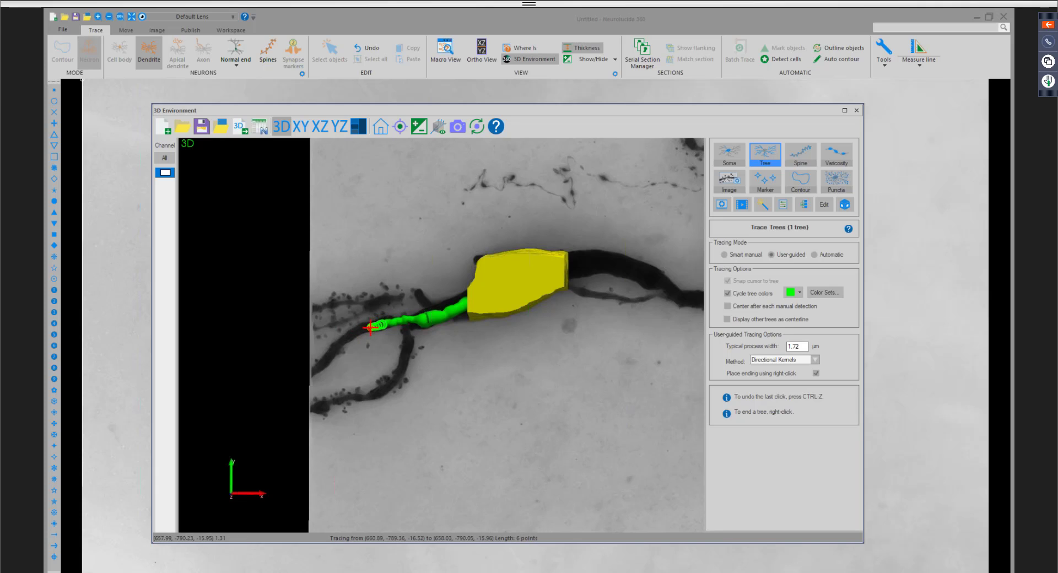
{"action": "left_click", "coordinate": [311, 375]}
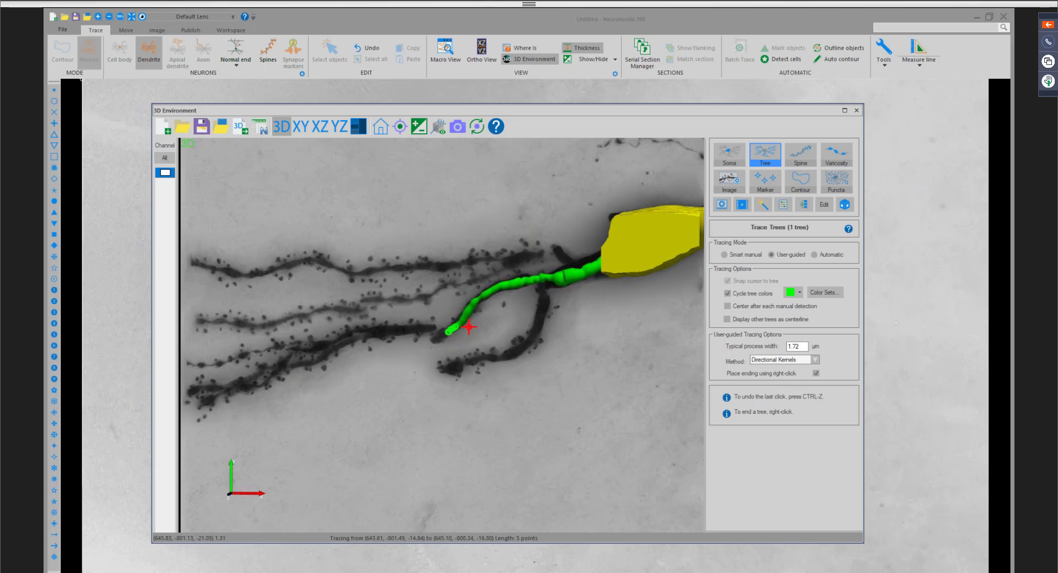
Continue the dendrite trace around its bend and along the dark spiny stretch to where the bundle of branches splits.
{"action": "left_click", "coordinate": [439, 336]}
{"action": "left_click_drag", "start_coordinate": [439, 336], "coordinate": [444, 332]}
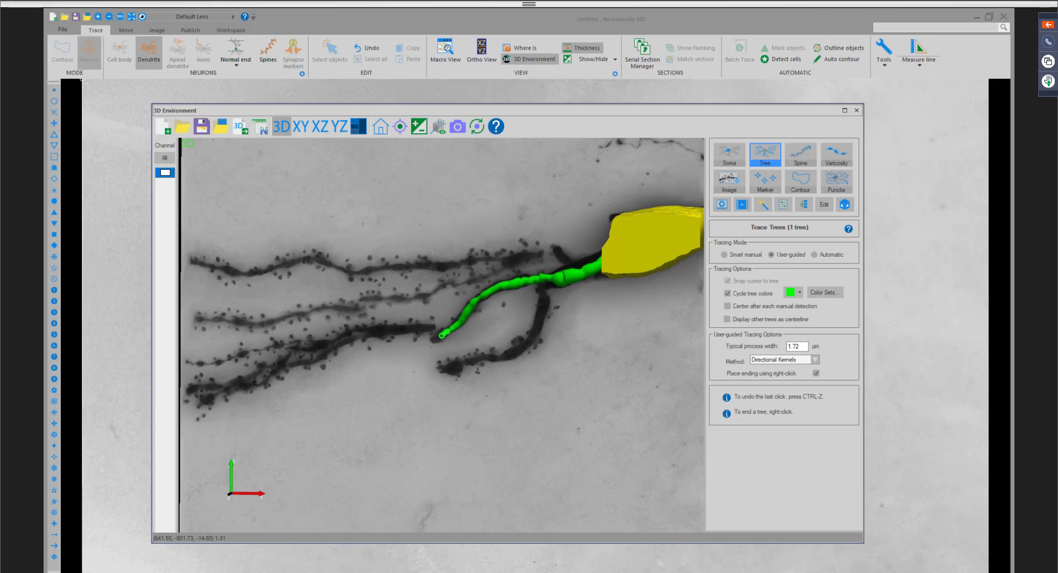
{"action": "left_click", "coordinate": [430, 329]}
{"action": "right_click", "coordinate": [354, 326]}
{"action": "left_click_drag", "start_coordinate": [353, 339], "coordinate": [359, 337]}
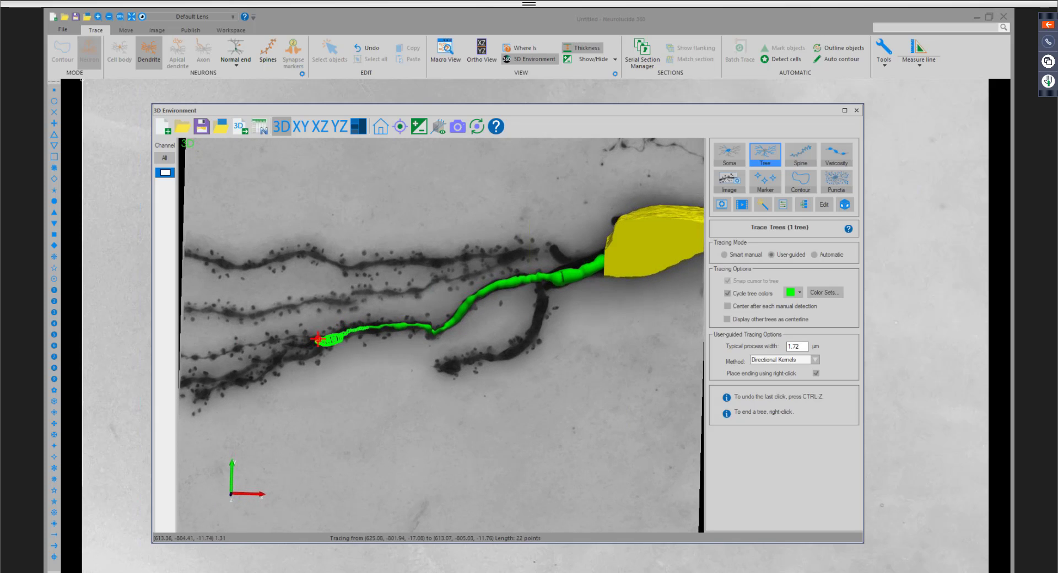
{"action": "left_click", "coordinate": [319, 339]}
{"action": "scroll", "coordinate": [318, 339], "scroll_direction": "up", "scroll_amount": 5}
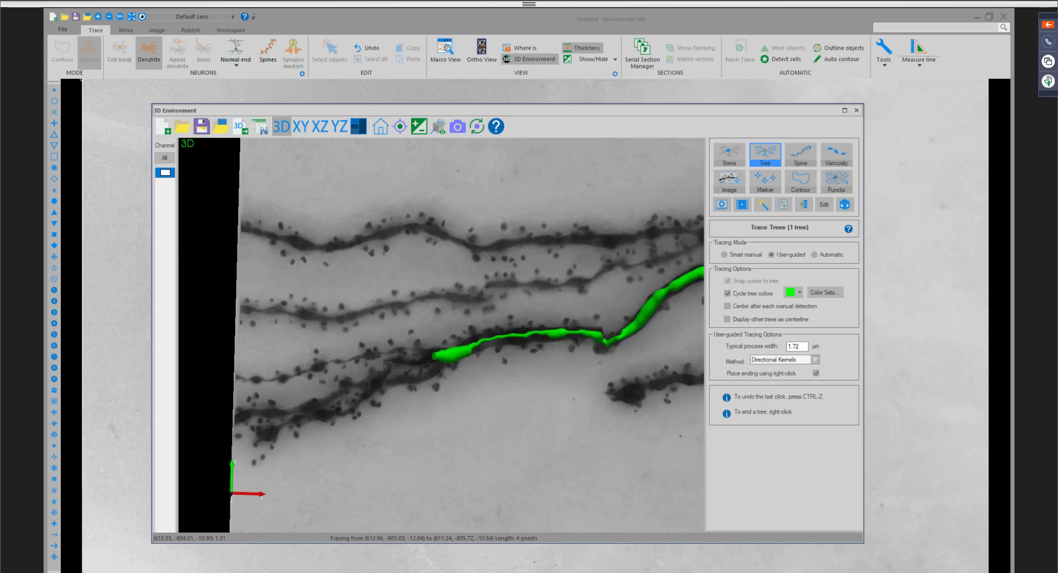
Extend the trace along the thin upper branch of the split and end the tree.
{"action": "left_click", "coordinate": [408, 355]}
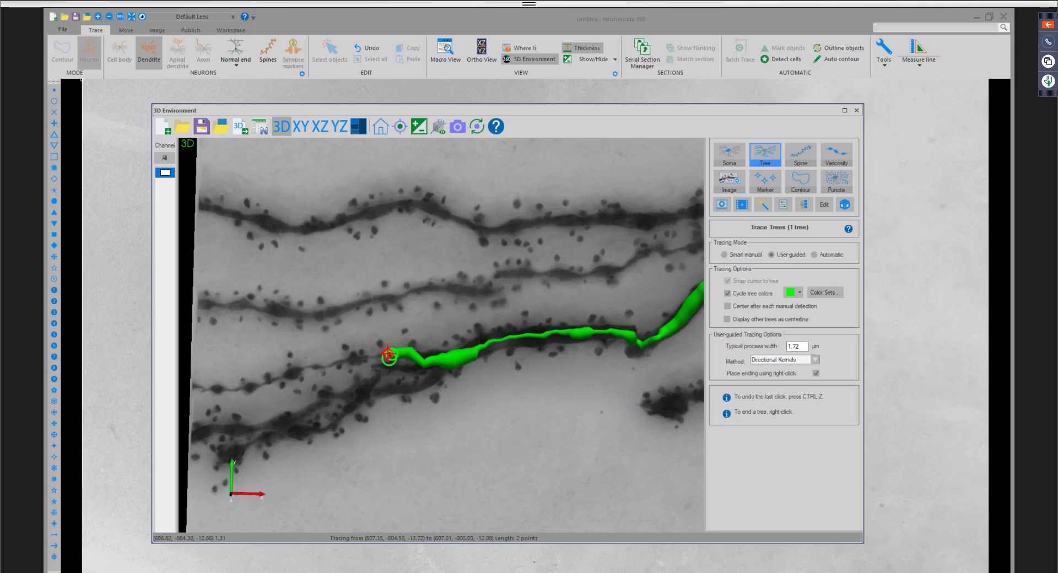
{"action": "left_click", "coordinate": [245, 388]}
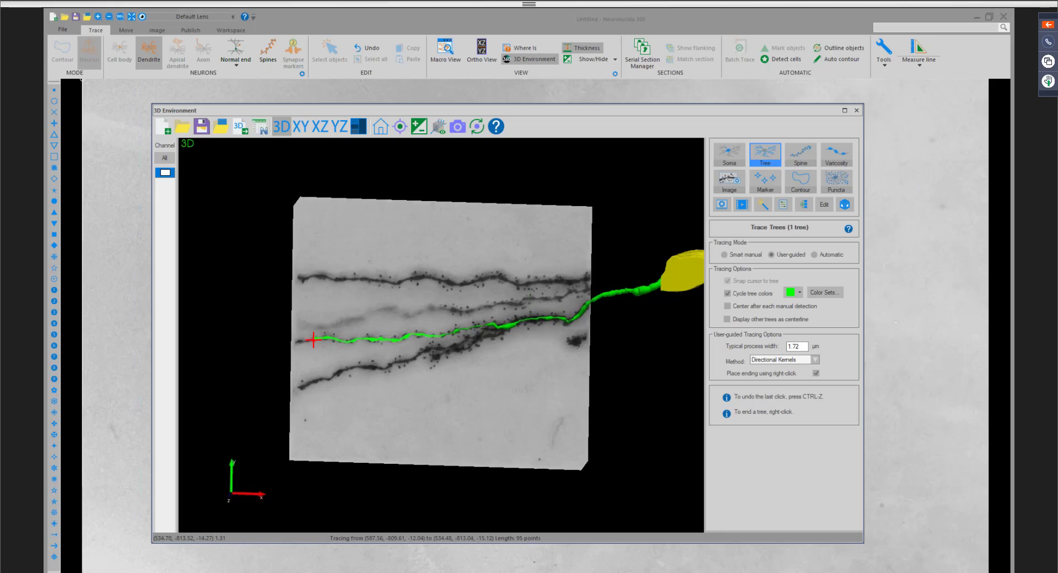
{"action": "left_click", "coordinate": [302, 343]}
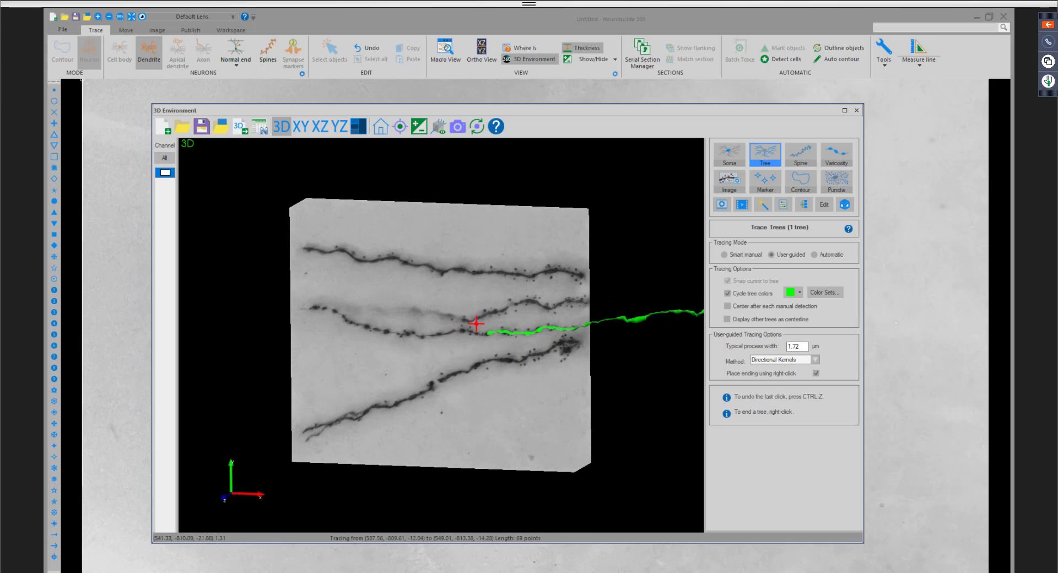
{"action": "right_click", "coordinate": [491, 341]}
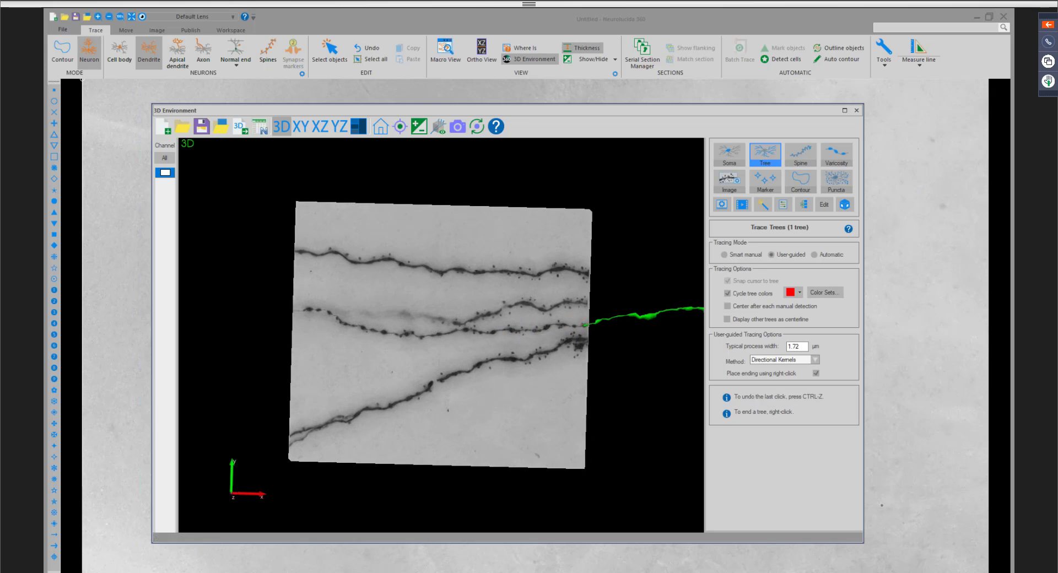
Trace the uppermost separate dendrite leftward as a second tree and end it before the dendrite splits.
{"action": "scroll", "coordinate": [551, 291], "scroll_direction": "down", "scroll_amount": 5}
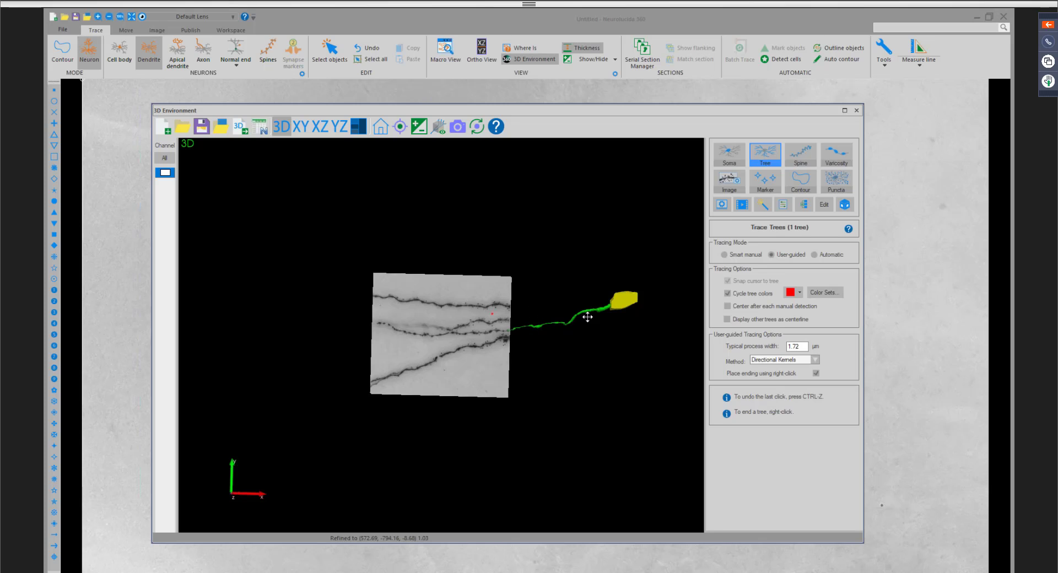
{"action": "left_click", "coordinate": [512, 329]}
{"action": "scroll", "coordinate": [517, 337], "scroll_direction": "up", "scroll_amount": 5}
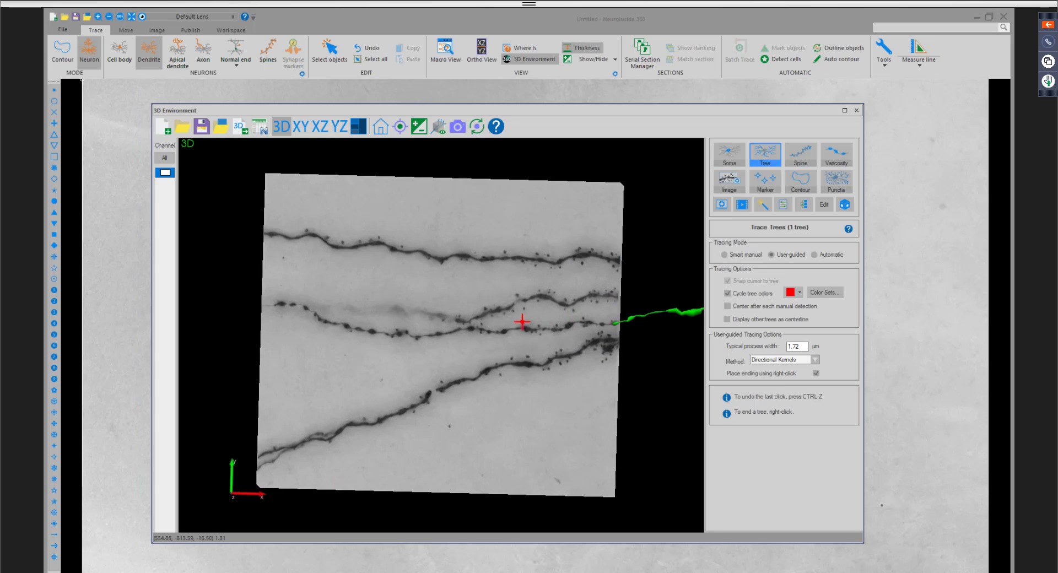
{"action": "mouse_move", "coordinate": [485, 309]}
{"action": "middle_mouse_down"}
{"action": "mouse_move", "coordinate": [443, 298]}
{"action": "mouse_move", "coordinate": [479, 308]}
{"action": "middle_mouse_up"}
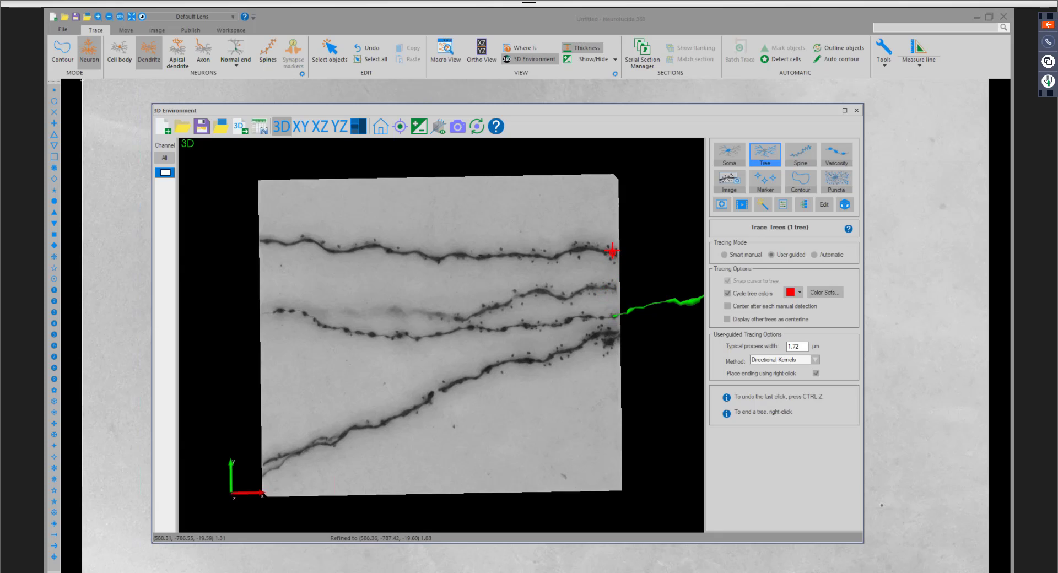
{"action": "left_click", "coordinate": [573, 249]}
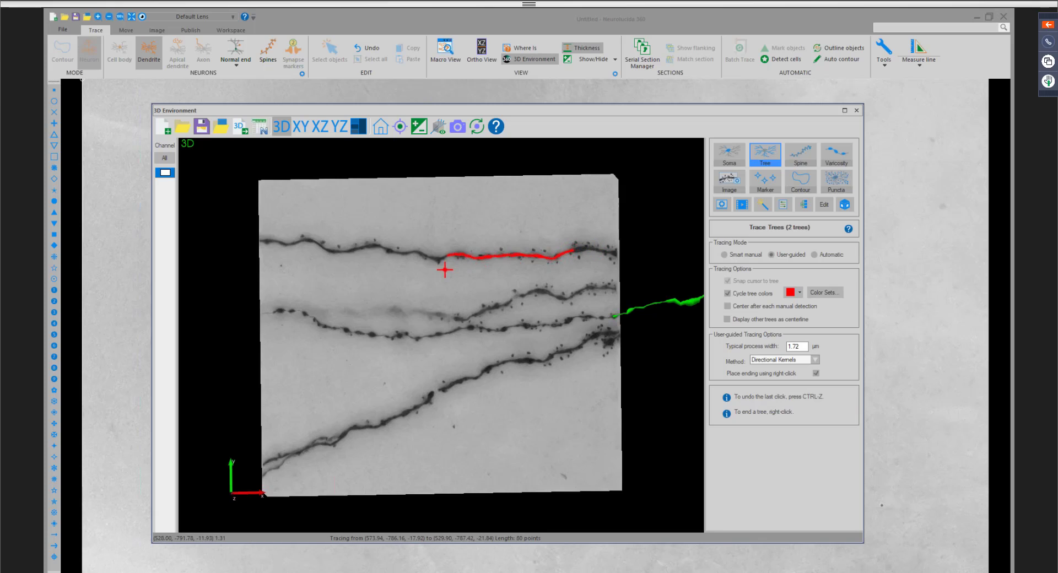
{"action": "left_click", "coordinate": [399, 249]}
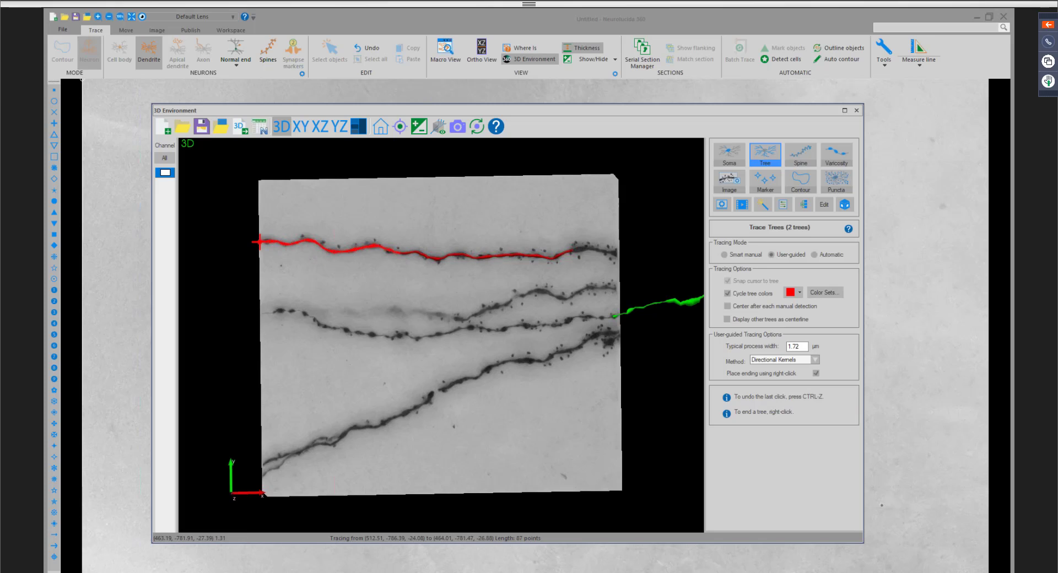
{"action": "left_click", "coordinate": [259, 242]}
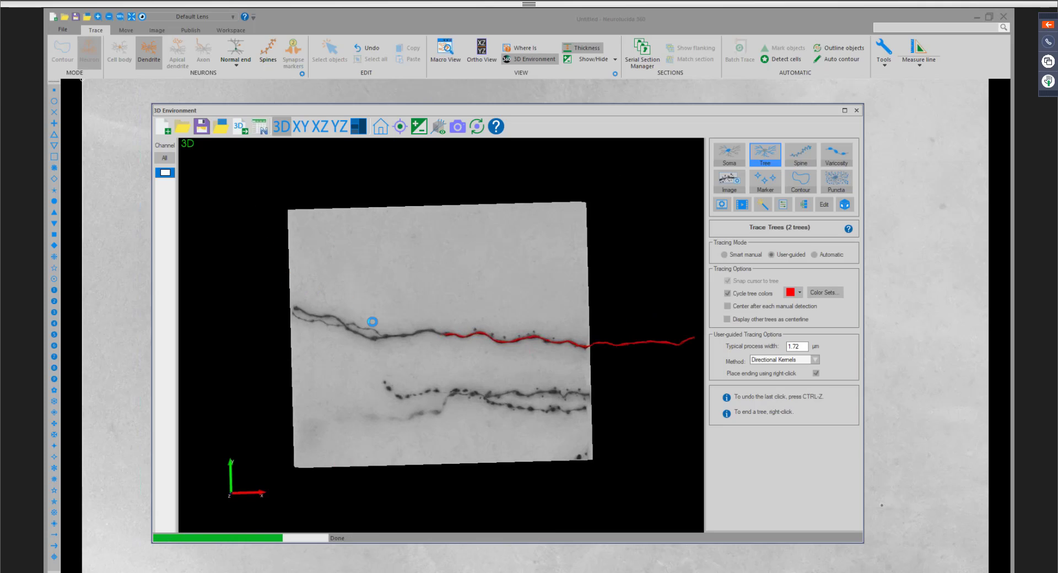
{"action": "right_click", "coordinate": [399, 330]}
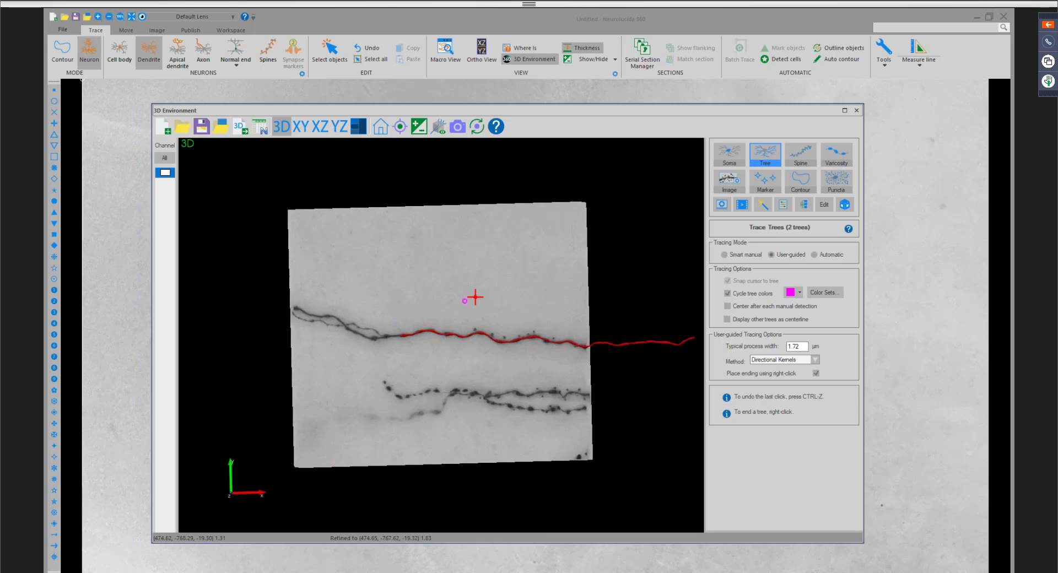
Reset the 3D view and check the positions of both traced dendrites relative to the soma.
{"action": "scroll", "coordinate": [469, 299], "scroll_direction": "down", "scroll_amount": 2}
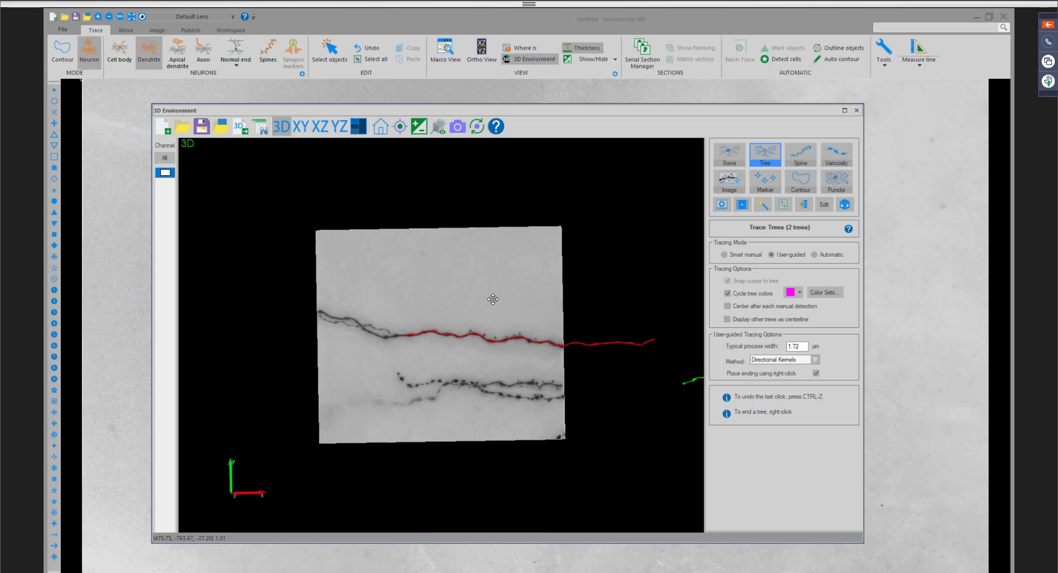
{"action": "scroll", "coordinate": [489, 313], "scroll_direction": "up", "scroll_amount": 2}
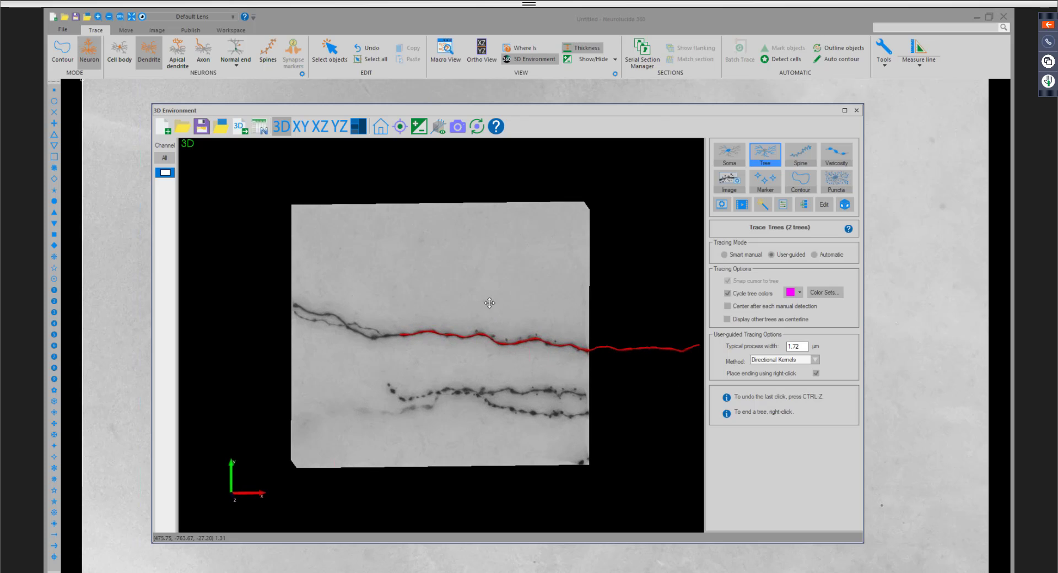
{"action": "middle_click_drag", "start_coordinate": [470, 316], "coordinate": [482, 312]}
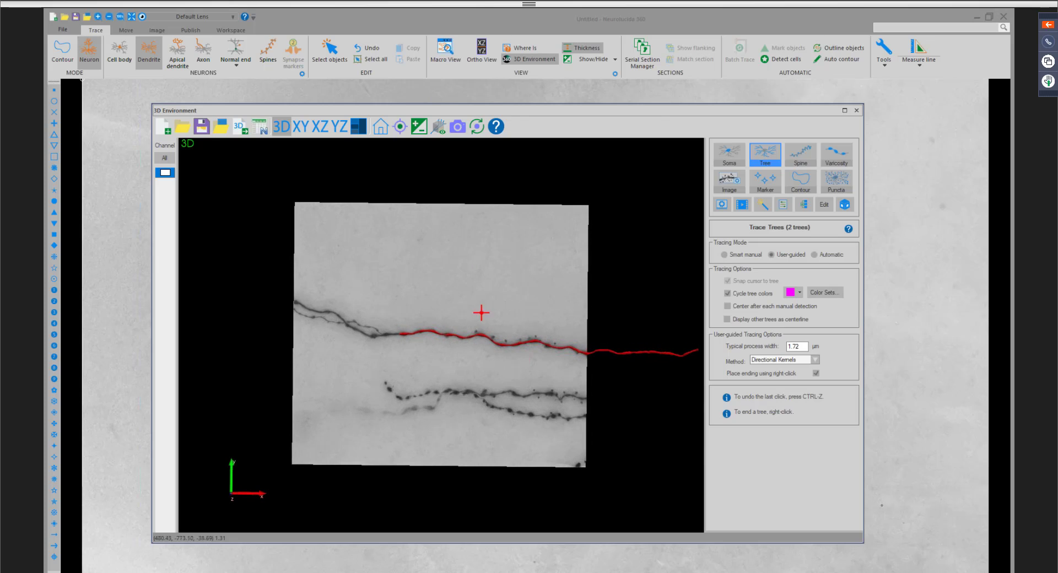
{"action": "left_click", "coordinate": [385, 125]}
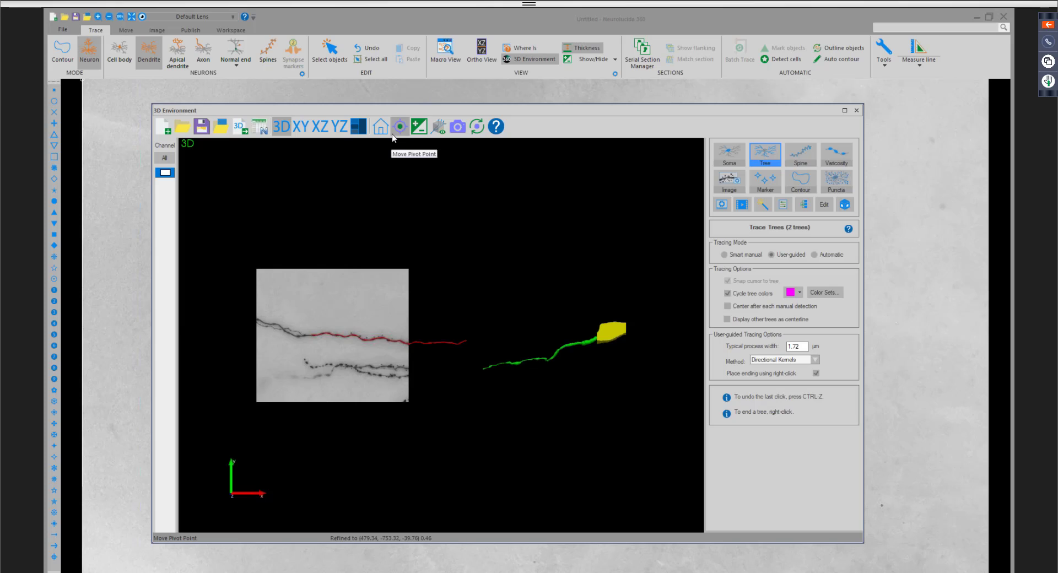
{"action": "left_click", "coordinate": [392, 134]}
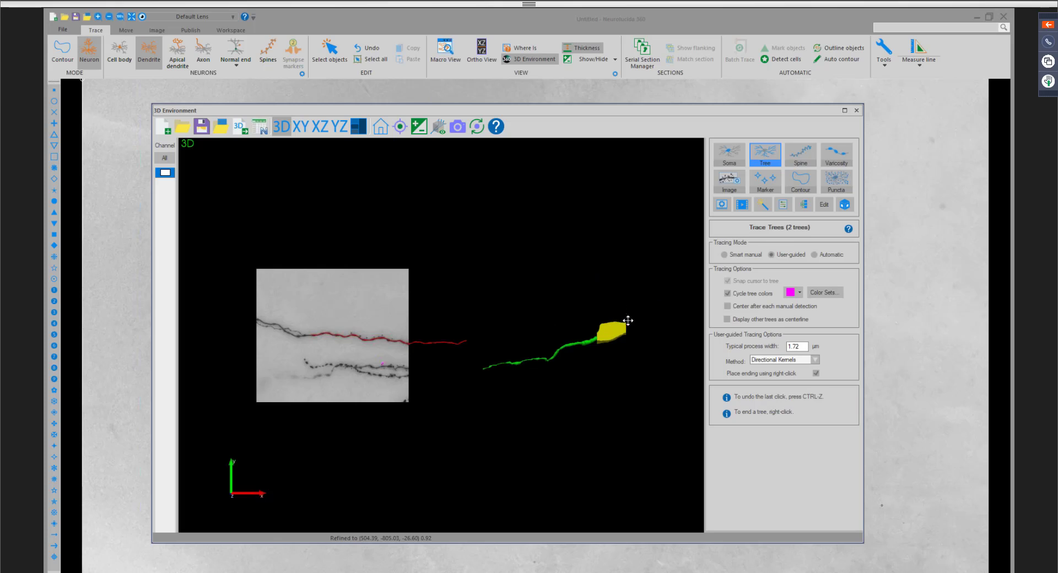
Open the subvolume tool, show the full image volume, and enlarge the subvolume box over the dendrites.
{"action": "left_click", "coordinate": [846, 206]}
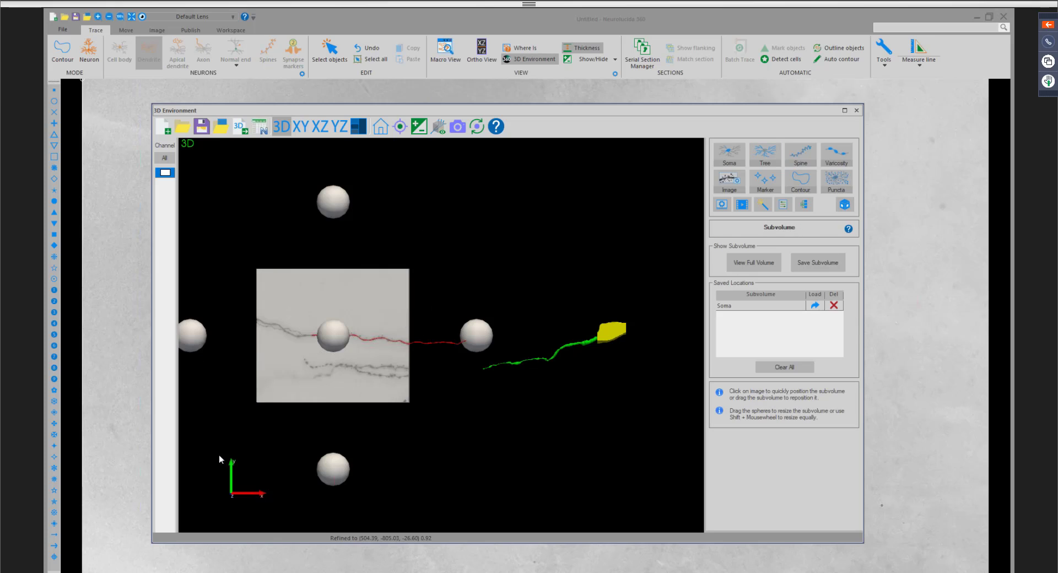
{"action": "left_click", "coordinate": [765, 263]}
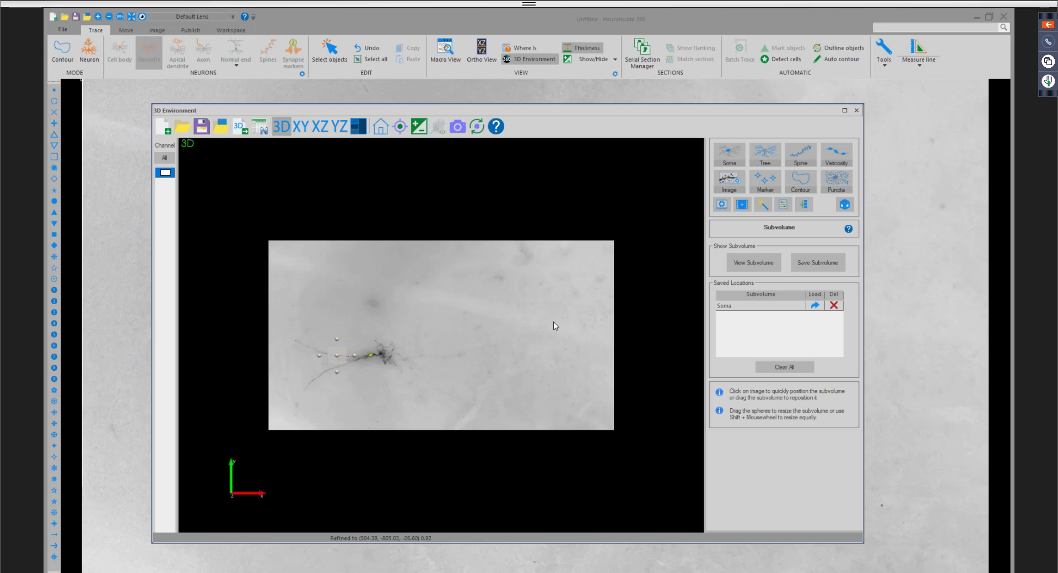
{"action": "scroll", "coordinate": [553, 326], "scroll_direction": "up", "scroll_amount": 4}
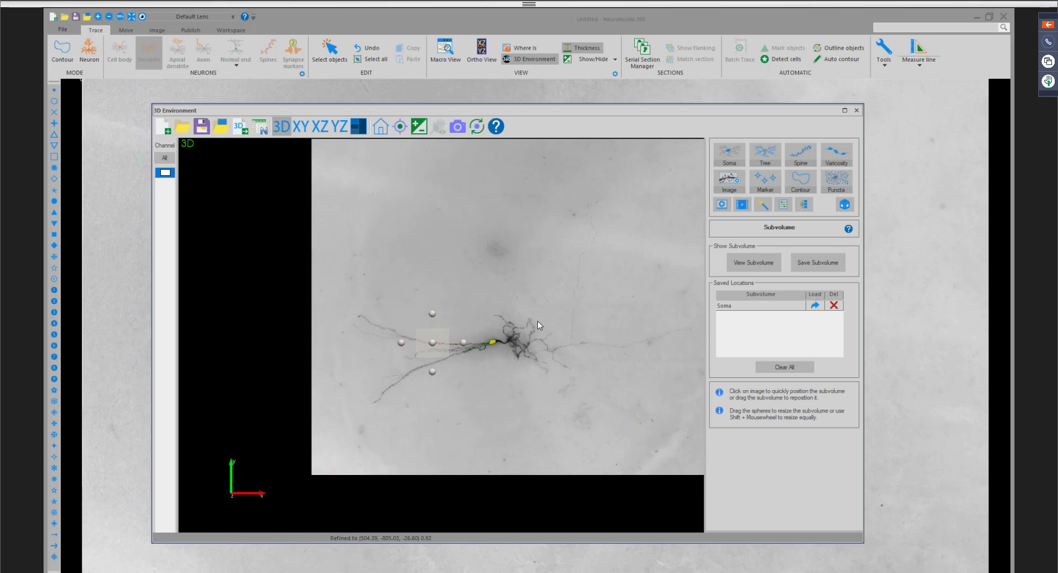
{"action": "scroll", "coordinate": [538, 320], "scroll_direction": "up", "scroll_amount": 3, "text": "shift"}
{"action": "scroll", "coordinate": [531, 306], "scroll_direction": "down", "scroll_amount": 2, "text": "shift"}
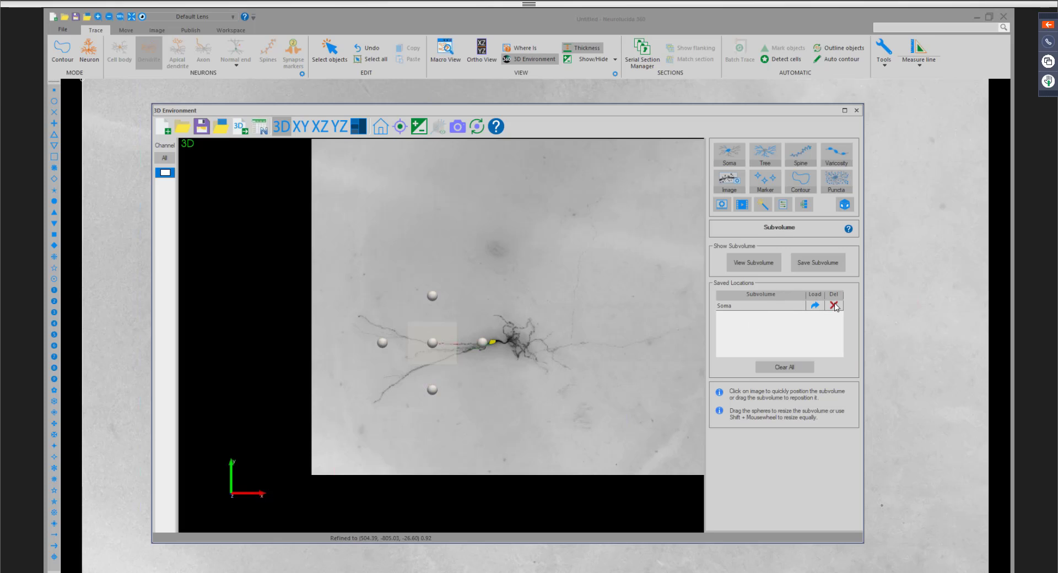
Load the saved Soma subvolume and delete its entry from the saved locations.
{"action": "left_click", "coordinate": [817, 307]}
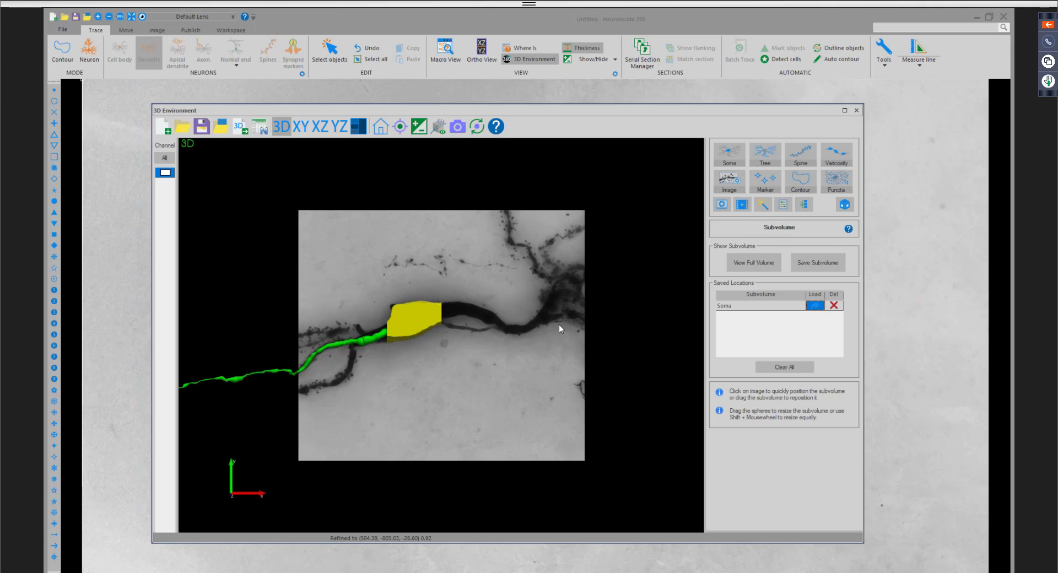
{"action": "left_click", "coordinate": [834, 305]}
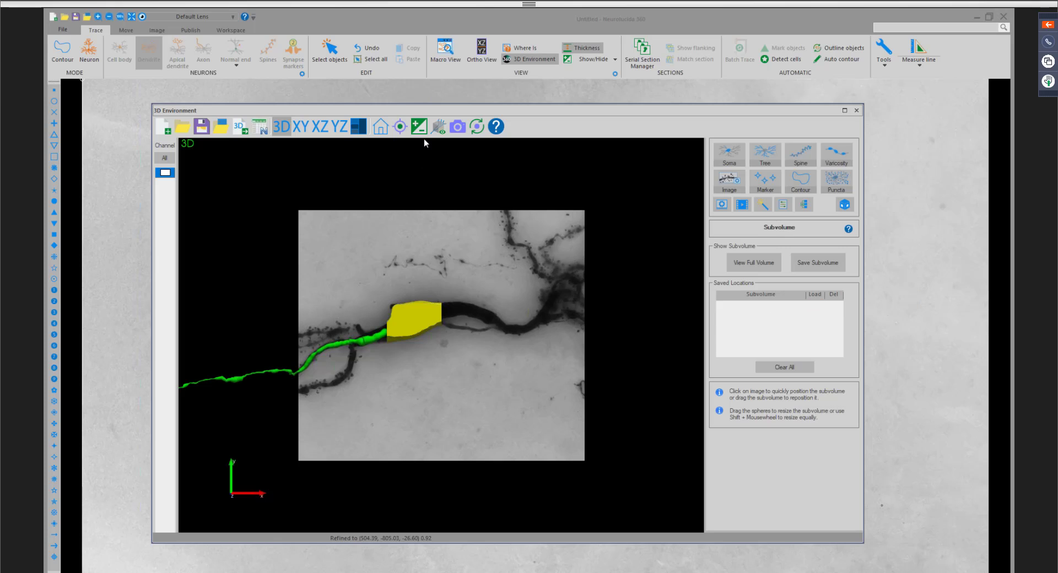
{"action": "scroll", "coordinate": [449, 208], "scroll_direction": "down", "scroll_amount": 2}
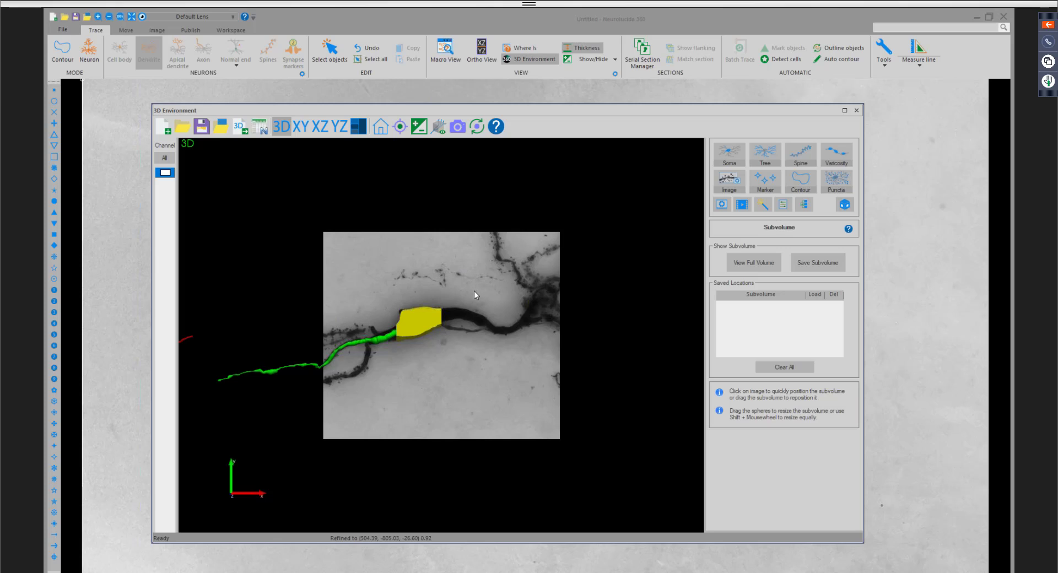
Return to the full image volume and enlarge the subvolume box equally around the soma.
{"action": "left_click", "coordinate": [766, 264]}
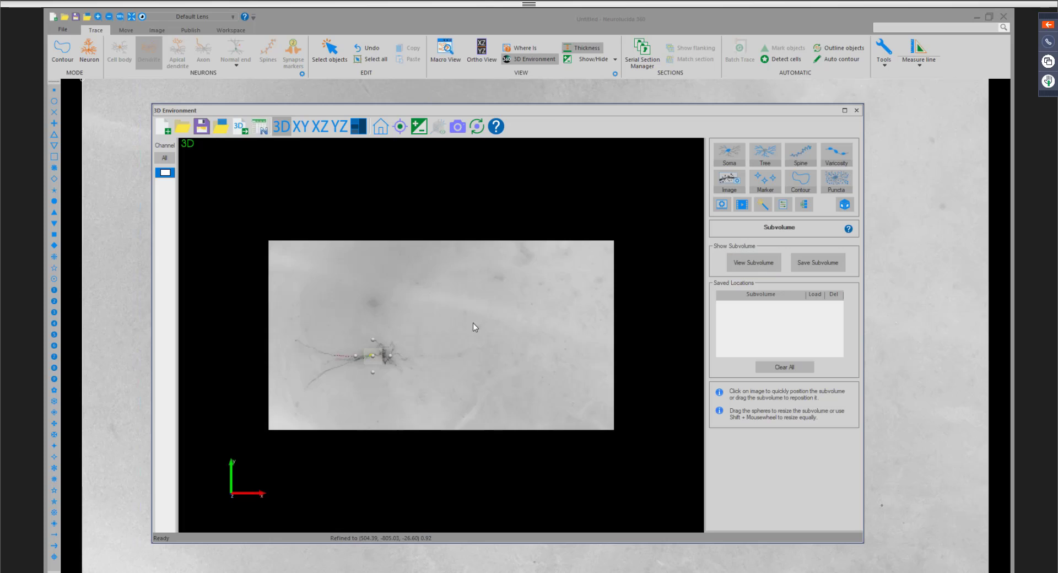
{"action": "scroll", "coordinate": [415, 333], "scroll_direction": "up", "scroll_amount": 2}
{"action": "scroll", "coordinate": [417, 334], "scroll_direction": "up", "scroll_amount": 3, "text": "shift"}
{"action": "mouse_move", "coordinate": [418, 334]}
{"action": "middle_mouse_down"}
{"action": "mouse_move", "coordinate": [481, 323]}
{"action": "mouse_move", "coordinate": [501, 336]}
{"action": "mouse_move", "coordinate": [425, 319]}
{"action": "middle_mouse_up"}
{"action": "scroll", "coordinate": [500, 336], "scroll_direction": "up", "scroll_amount": 6}
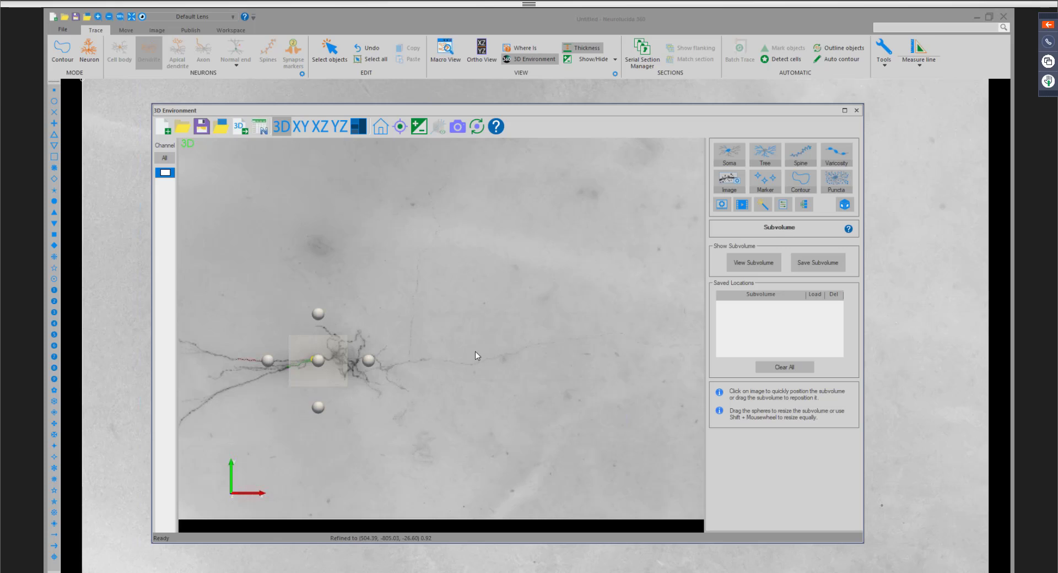
Reposition the subvolume box over the thin axon beyond the soma's dendrites and display only that subvolume.
{"action": "left_click", "coordinate": [424, 358]}
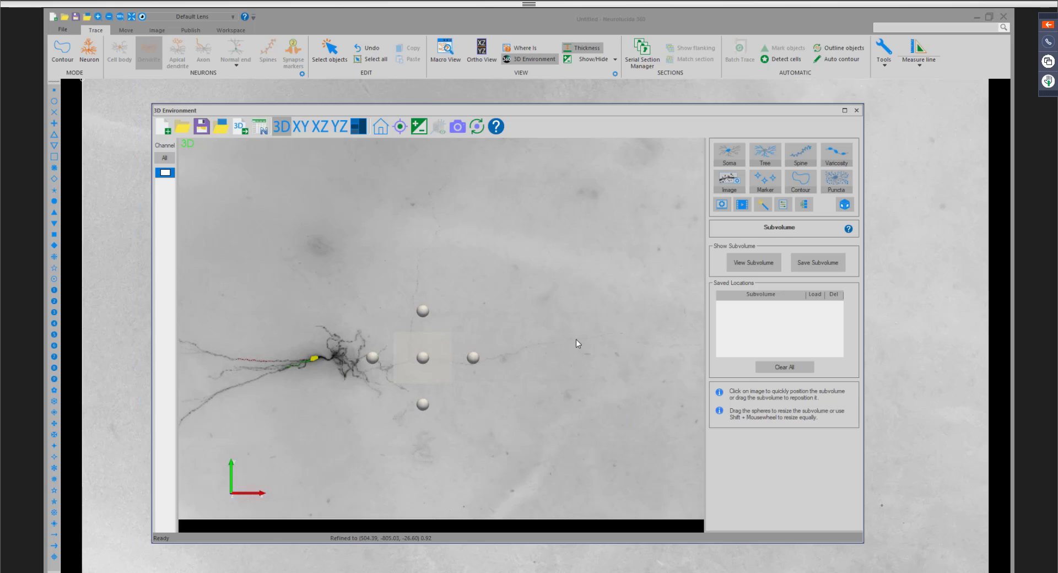
{"action": "middle_click_drag", "start_coordinate": [655, 337], "coordinate": [576, 340]}
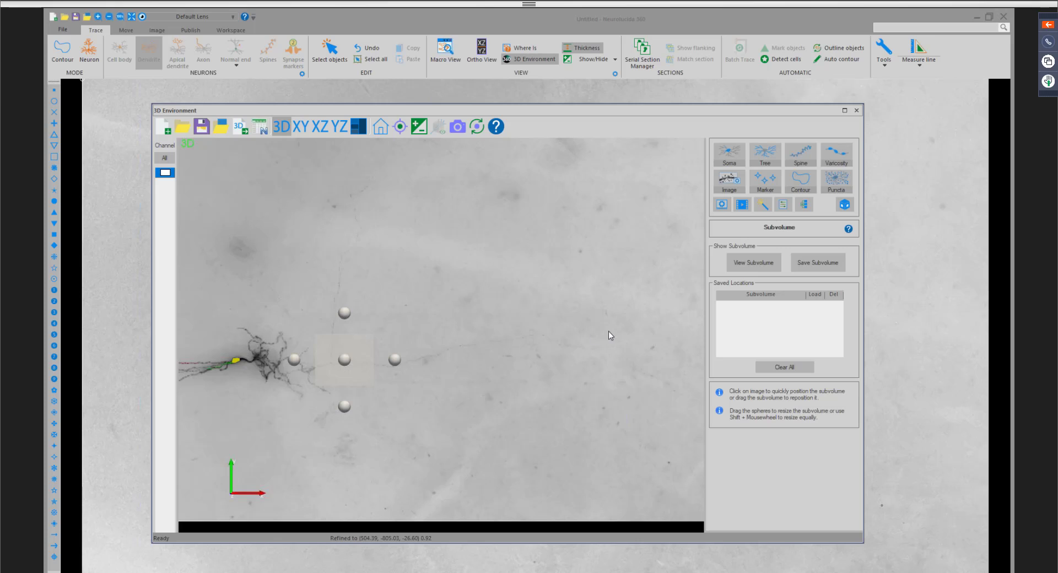
{"action": "left_click", "coordinate": [761, 265]}
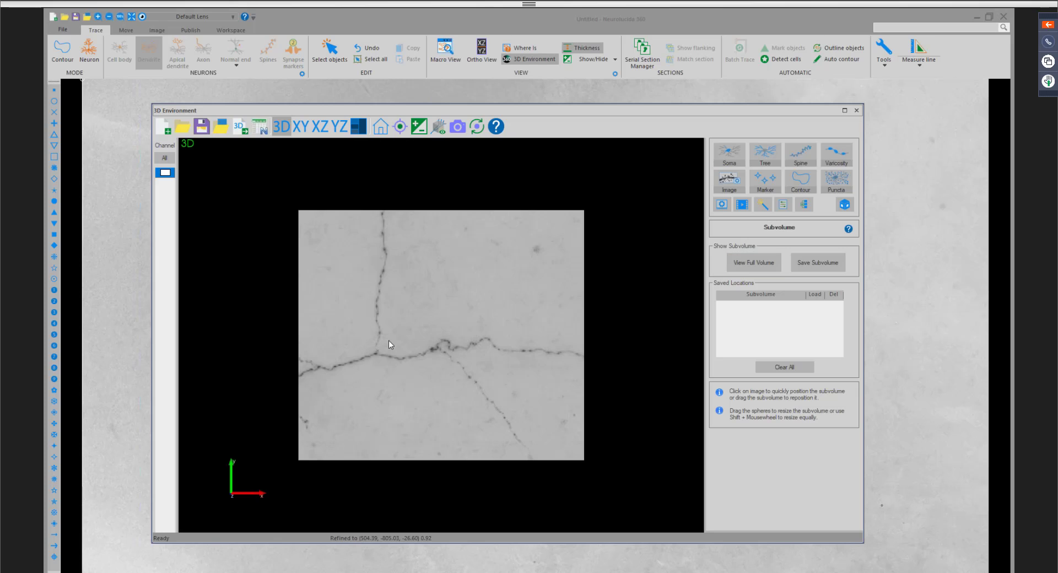
{"action": "scroll", "coordinate": [502, 333], "scroll_direction": "up", "scroll_amount": 4}
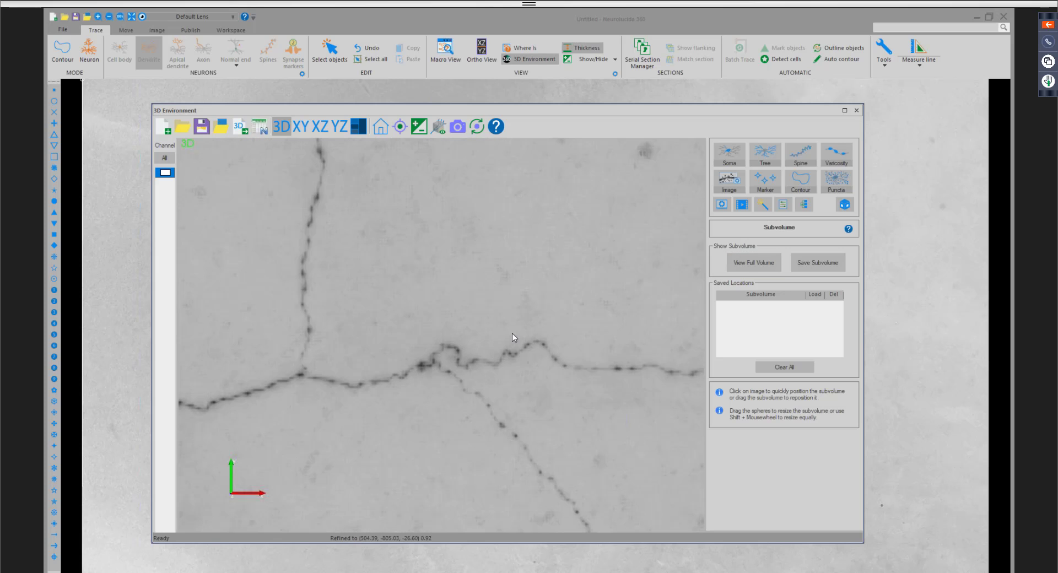
{"action": "left_click_drag", "start_coordinate": [512, 334], "coordinate": [472, 339]}
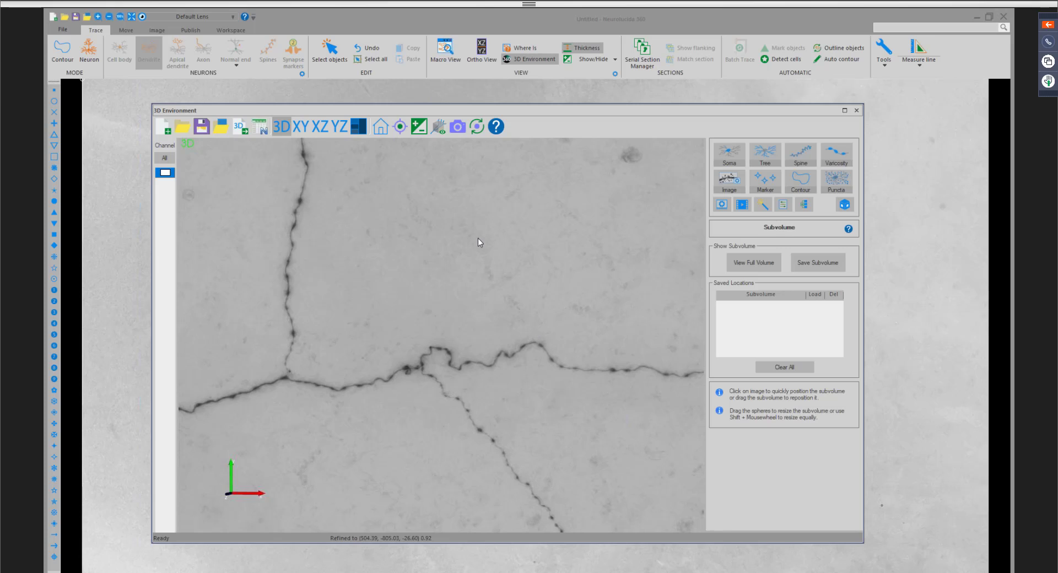
Return to the full image volume and check the subvolume box's location relative to the soma and dendrites.
{"action": "scroll", "coordinate": [479, 239], "scroll_direction": "down", "scroll_amount": 5}
{"action": "left_click", "coordinate": [733, 261]}
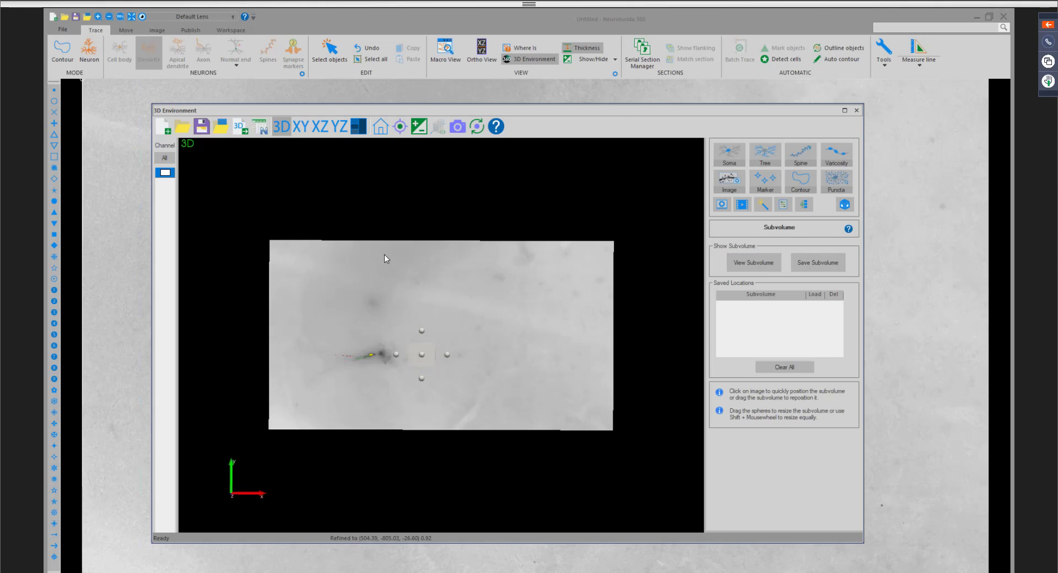
{"action": "scroll", "coordinate": [458, 337], "scroll_direction": "up", "scroll_amount": 5}
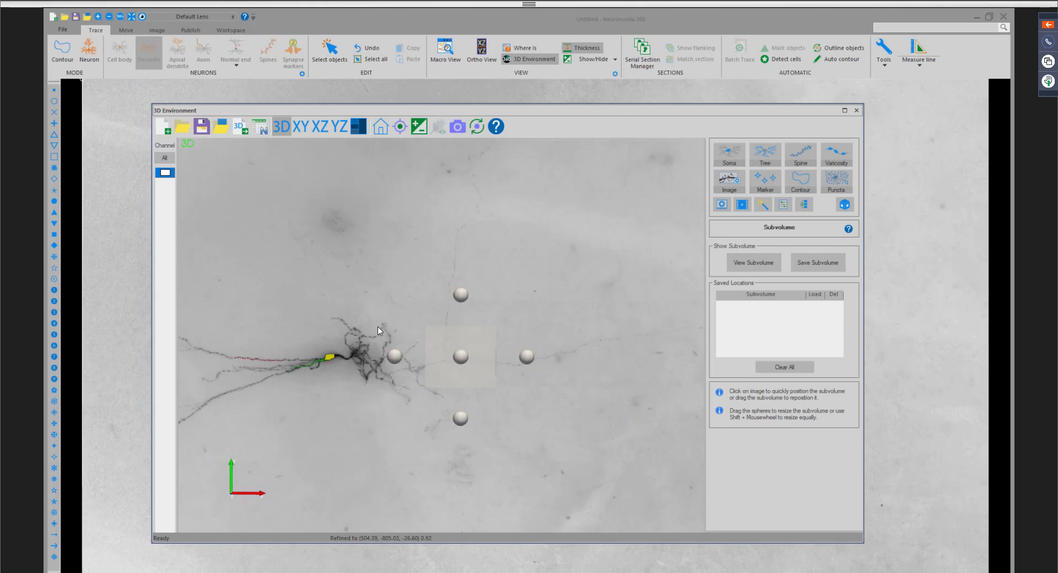
{"action": "middle_click_drag", "start_coordinate": [376, 330], "coordinate": [400, 325]}
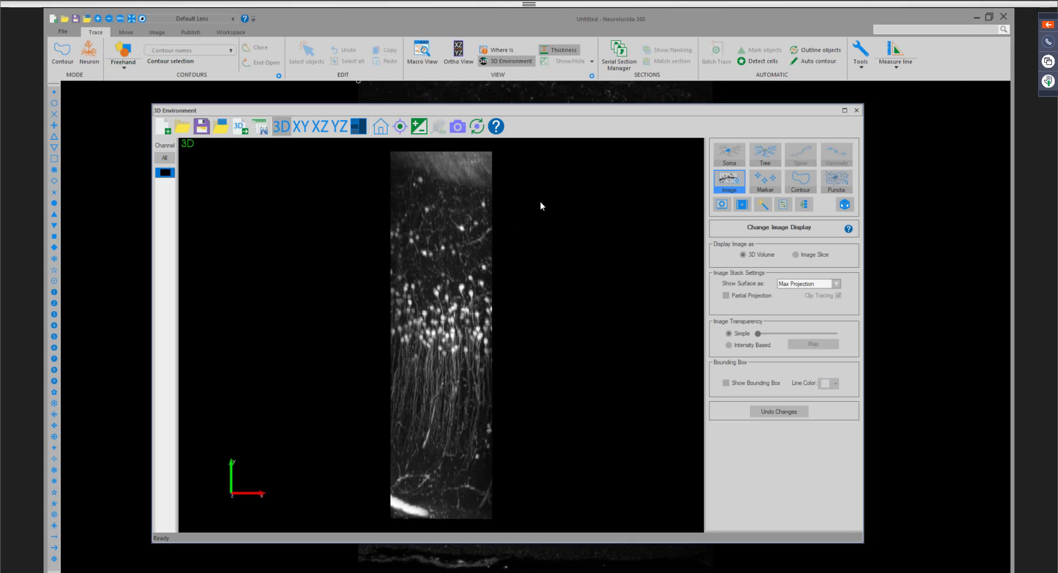
Examine the dense band of cell bodies and the fibres below it in the new image stack.
{"action": "left_click_drag", "start_coordinate": [489, 300], "coordinate": [478, 302]}
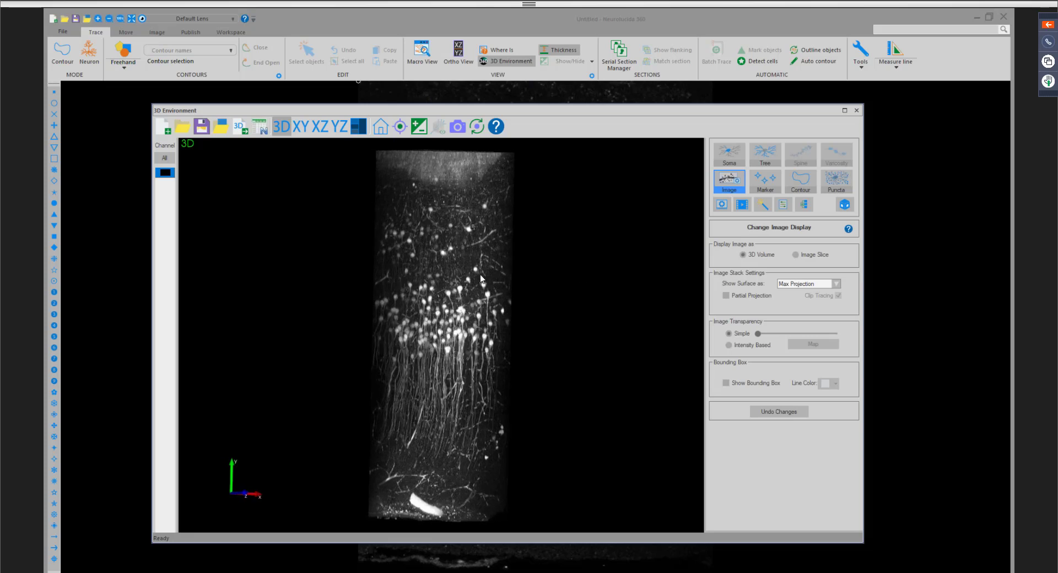
{"action": "scroll", "coordinate": [491, 283], "scroll_direction": "up", "scroll_amount": 3}
{"action": "scroll", "coordinate": [491, 279], "scroll_direction": "up", "scroll_amount": 3}
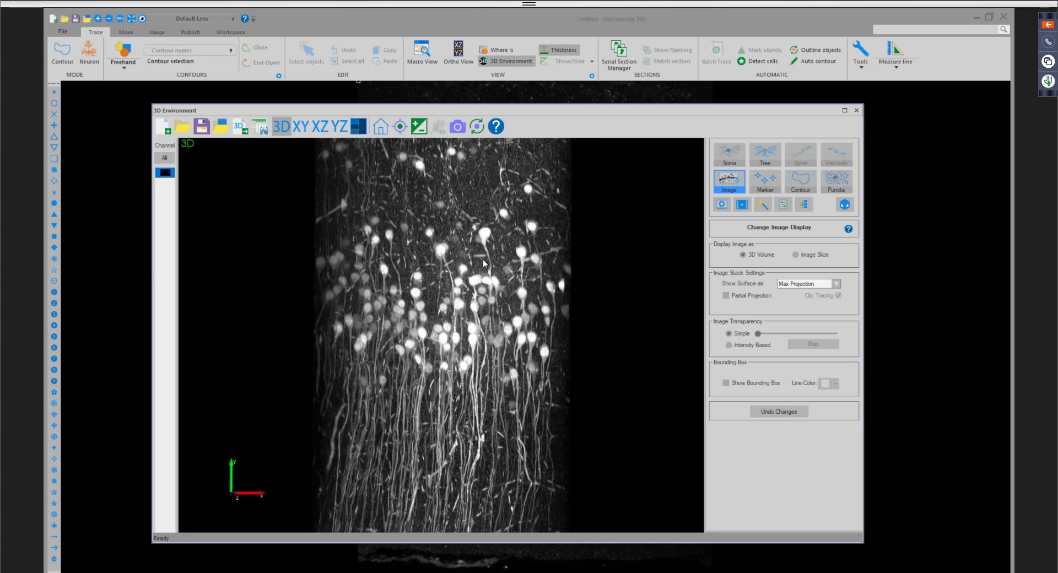
{"action": "left_click_drag", "start_coordinate": [472, 269], "coordinate": [482, 254]}
{"action": "middle_click_drag", "start_coordinate": [482, 255], "coordinate": [502, 281]}
{"action": "scroll", "coordinate": [501, 284], "scroll_direction": "up", "scroll_amount": 3}
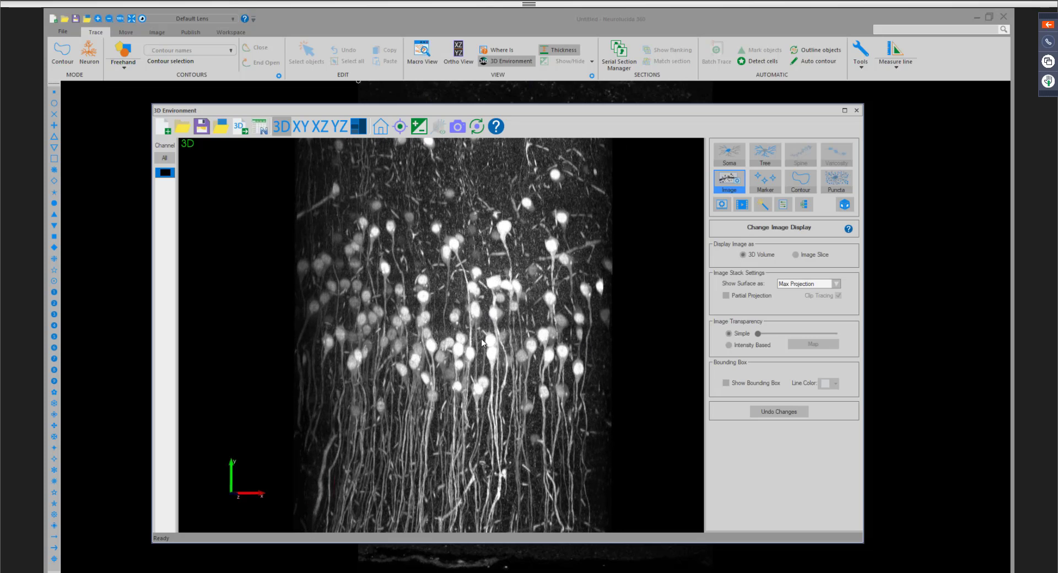
{"action": "middle_click_drag", "start_coordinate": [477, 283], "coordinate": [475, 155]}
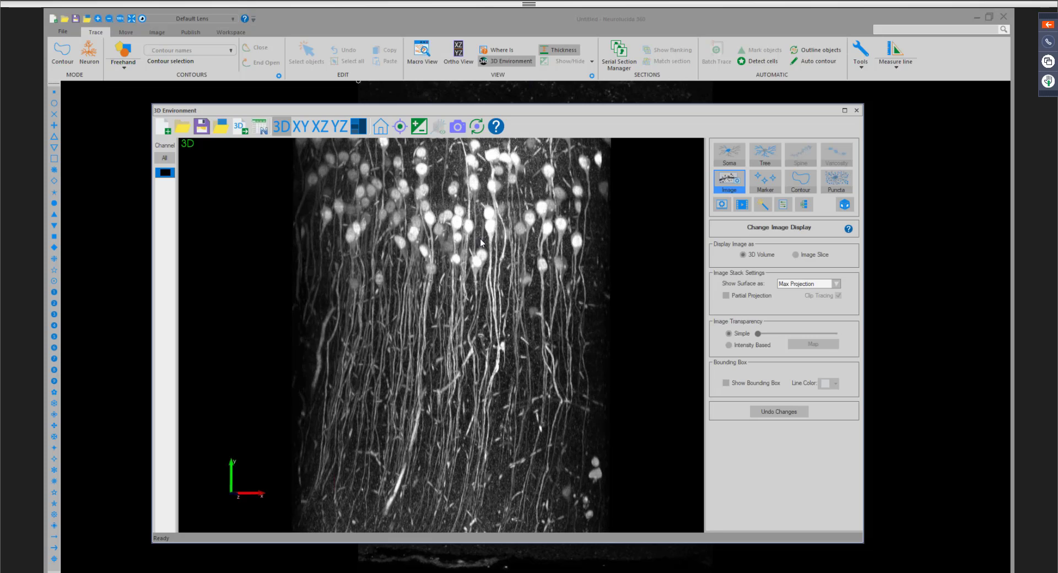
{"action": "left_click_drag", "start_coordinate": [473, 333], "coordinate": [486, 312]}
{"action": "middle_click_drag", "start_coordinate": [500, 331], "coordinate": [502, 293]}
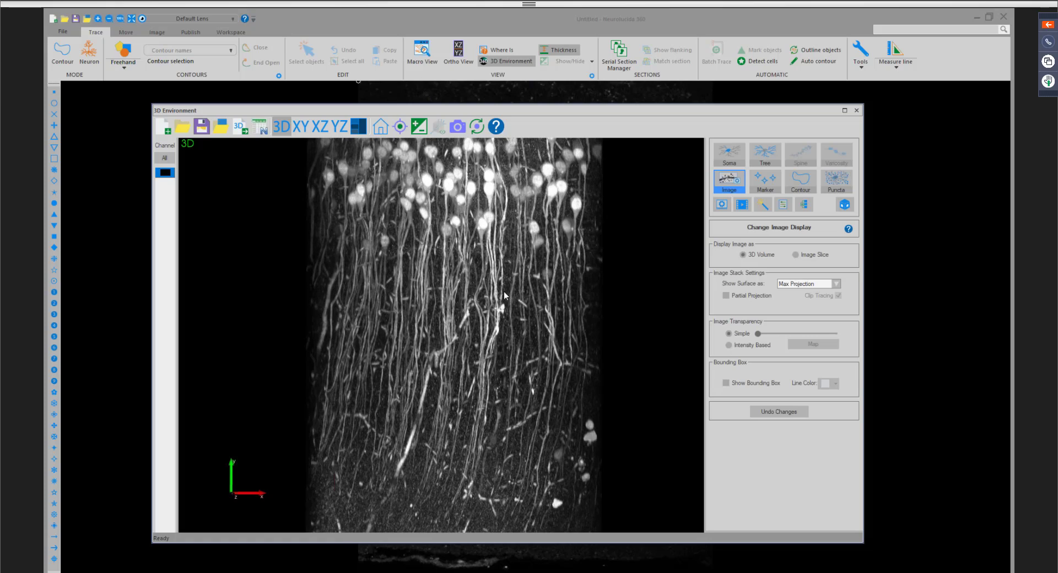
{"action": "scroll", "coordinate": [500, 290], "scroll_direction": "up", "scroll_amount": 2}
{"action": "scroll", "coordinate": [523, 201], "scroll_direction": "down", "scroll_amount": 2}
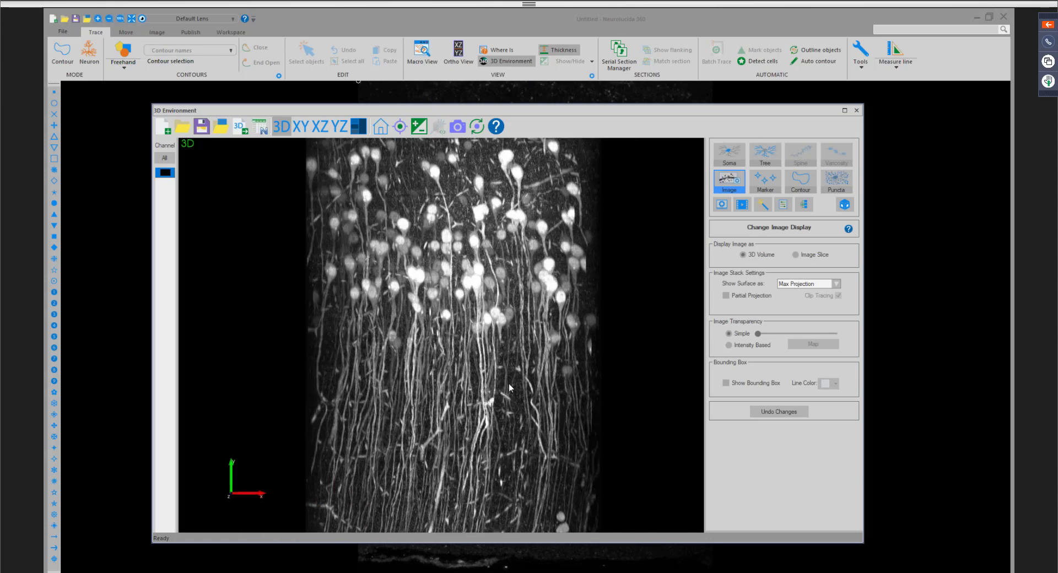
Inspect the sparse cells near the upper end of the tissue column and compare them with the whole stack.
{"action": "middle_click_drag", "start_coordinate": [522, 202], "coordinate": [518, 413]}
{"action": "scroll", "coordinate": [513, 204], "scroll_direction": "up", "scroll_amount": 2}
{"action": "middle_click_drag", "start_coordinate": [487, 234], "coordinate": [488, 351]}
{"action": "left_click_drag", "start_coordinate": [458, 200], "coordinate": [471, 206]}
{"action": "left_click_drag", "start_coordinate": [550, 203], "coordinate": [417, 221]}
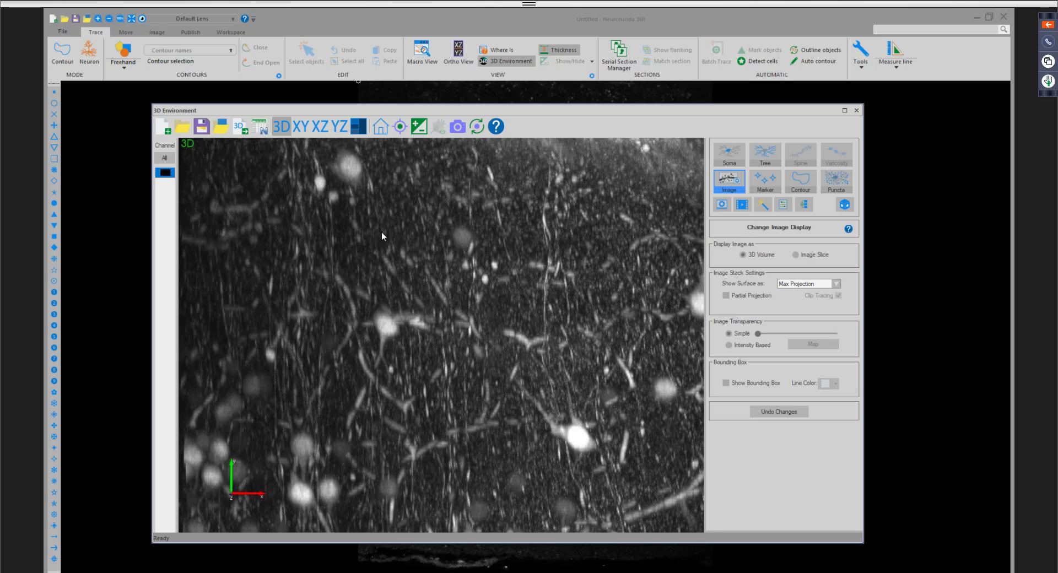
{"action": "scroll", "coordinate": [399, 233], "scroll_direction": "down", "scroll_amount": 5}
{"action": "middle_click_drag", "start_coordinate": [468, 230], "coordinate": [461, 157]}
{"action": "scroll", "coordinate": [471, 186], "scroll_direction": "down", "scroll_amount": 1}
{"action": "scroll", "coordinate": [456, 213], "scroll_direction": "down", "scroll_amount": 4}
{"action": "middle_click_drag", "start_coordinate": [458, 211], "coordinate": [465, 184]}
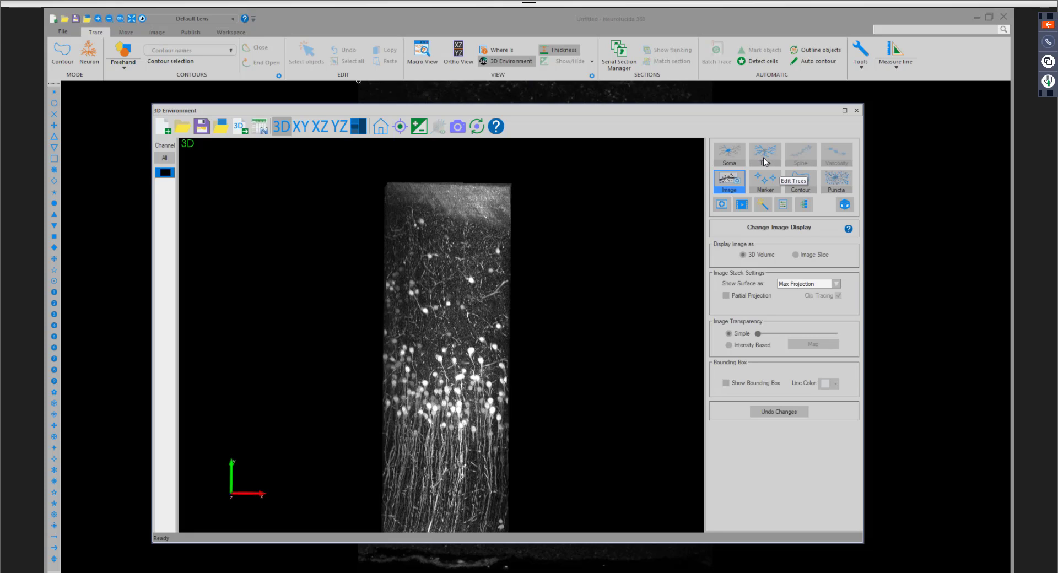
Open the subvolume tool, move the box onto the sparse upper cell layer, and stretch it taller and across the column's full width.
{"action": "left_click", "coordinate": [847, 206]}
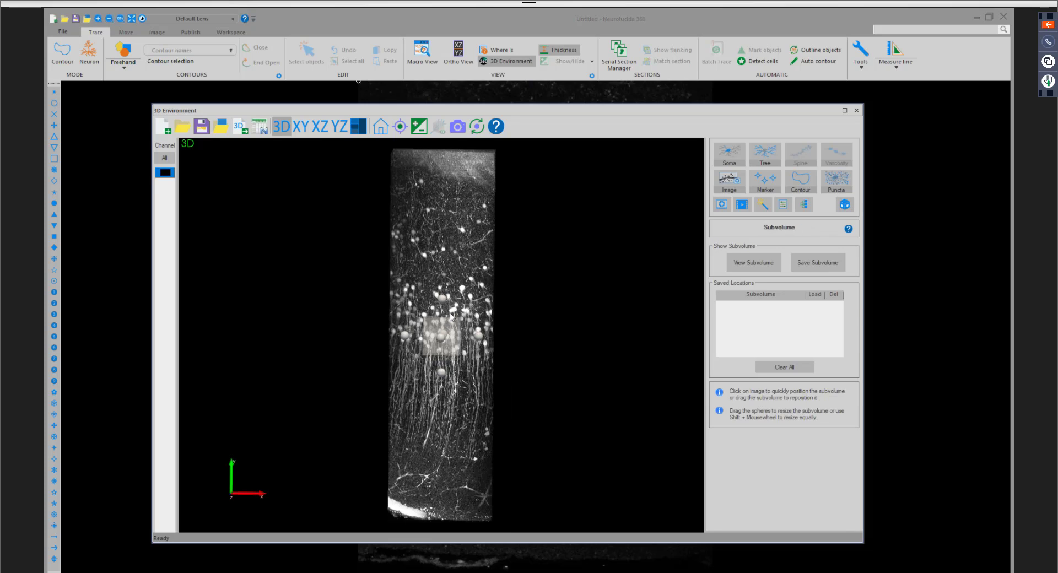
{"action": "left_click_drag", "start_coordinate": [451, 330], "coordinate": [444, 219]}
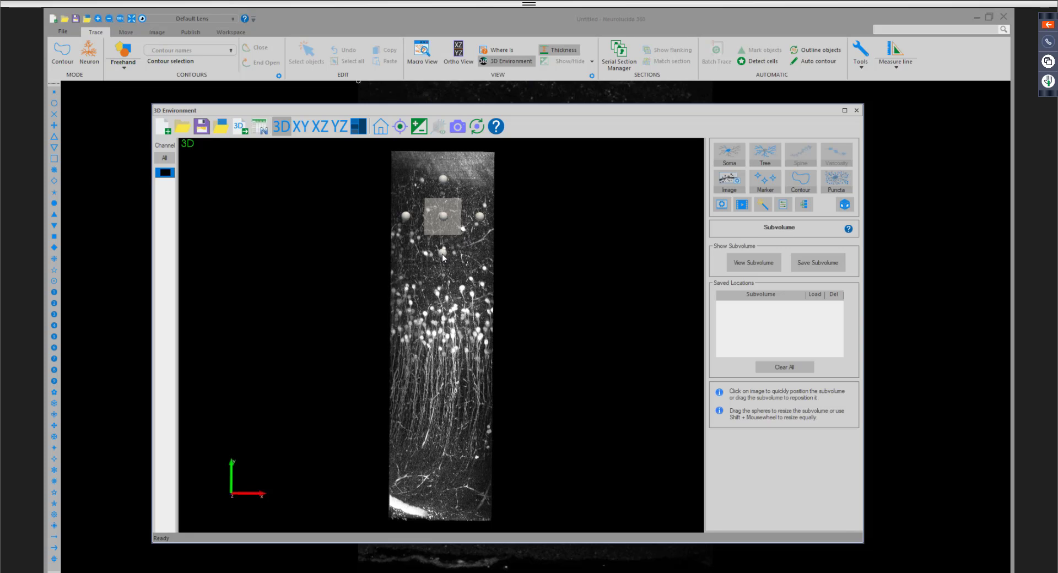
{"action": "left_click_drag", "start_coordinate": [444, 254], "coordinate": [442, 293]}
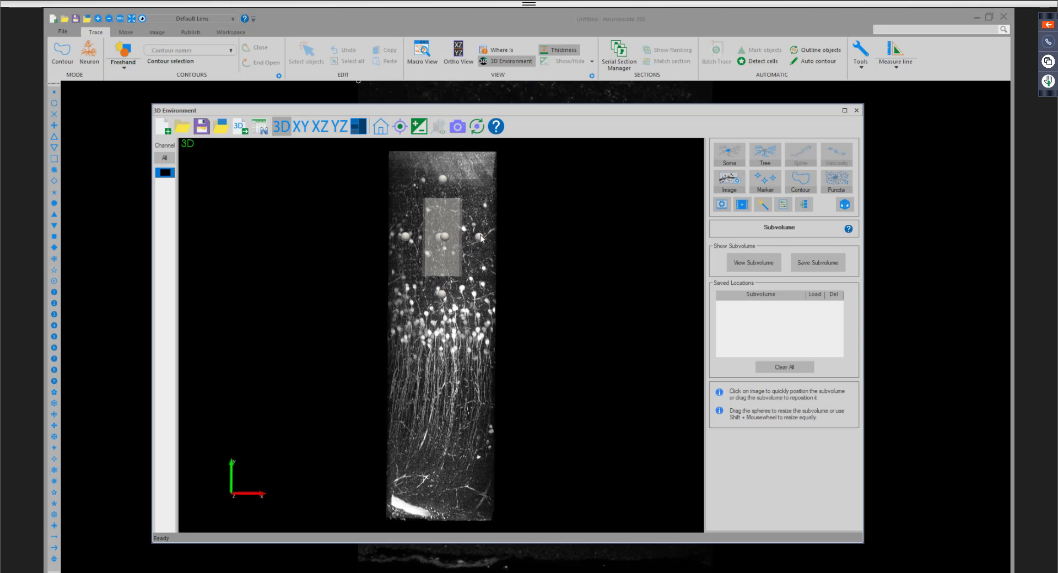
{"action": "left_click_drag", "start_coordinate": [480, 238], "coordinate": [511, 238]}
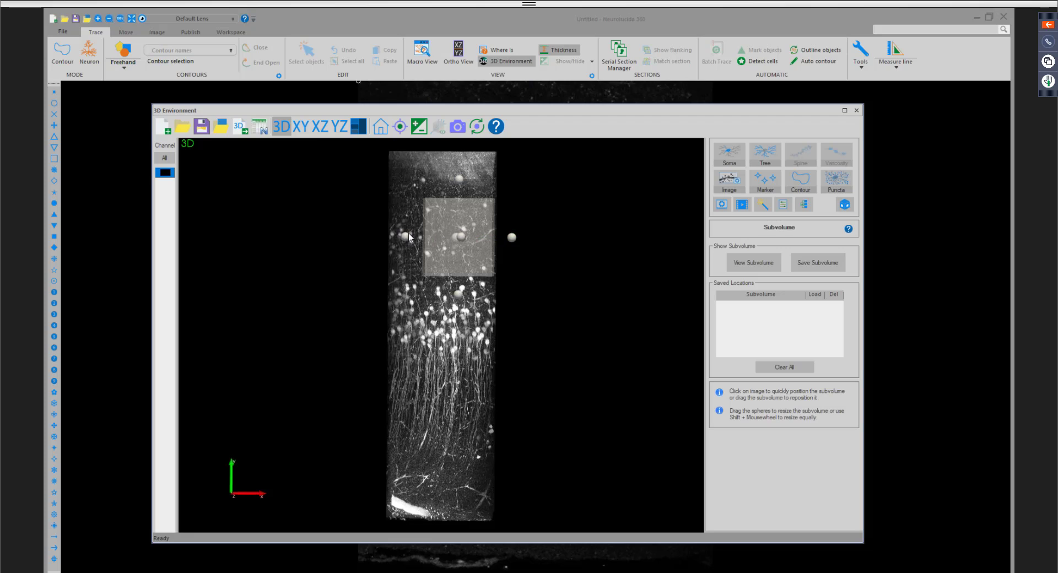
{"action": "left_click_drag", "start_coordinate": [406, 233], "coordinate": [373, 232]}
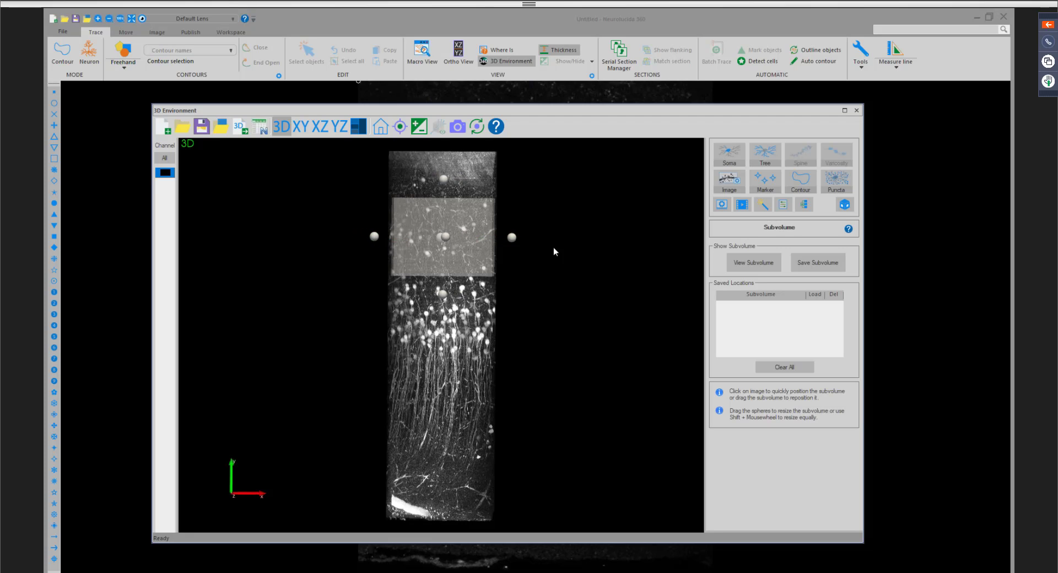
Extend the subvolume box in depth and display only the enclosed upper-layer subvolume.
{"action": "left_click_drag", "start_coordinate": [554, 247], "coordinate": [380, 233]}
{"action": "left_click_drag", "start_coordinate": [490, 240], "coordinate": [519, 245]}
{"action": "left_click_drag", "start_coordinate": [317, 324], "coordinate": [533, 319]}
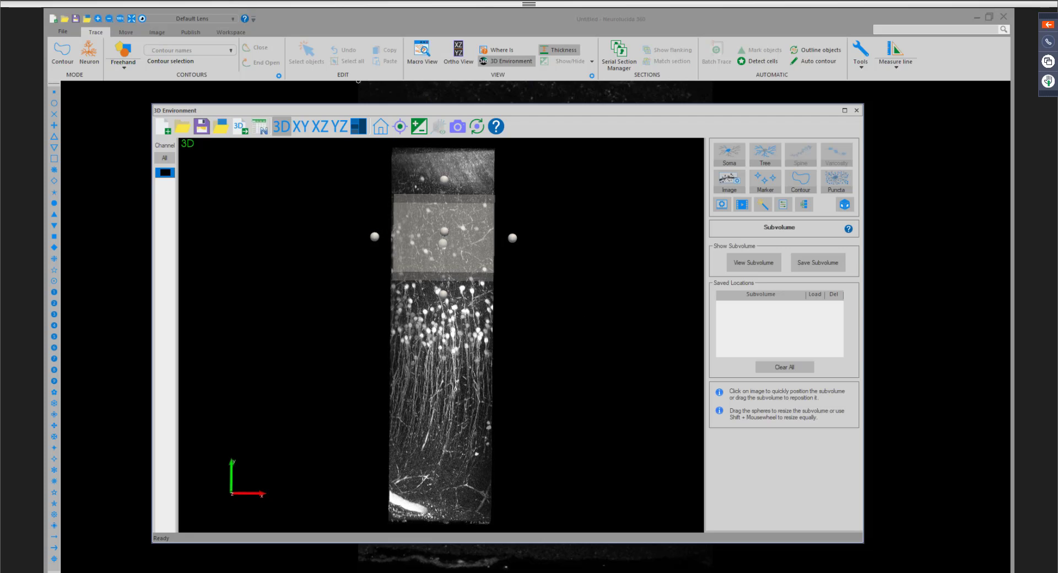
{"action": "left_click", "coordinate": [753, 263]}
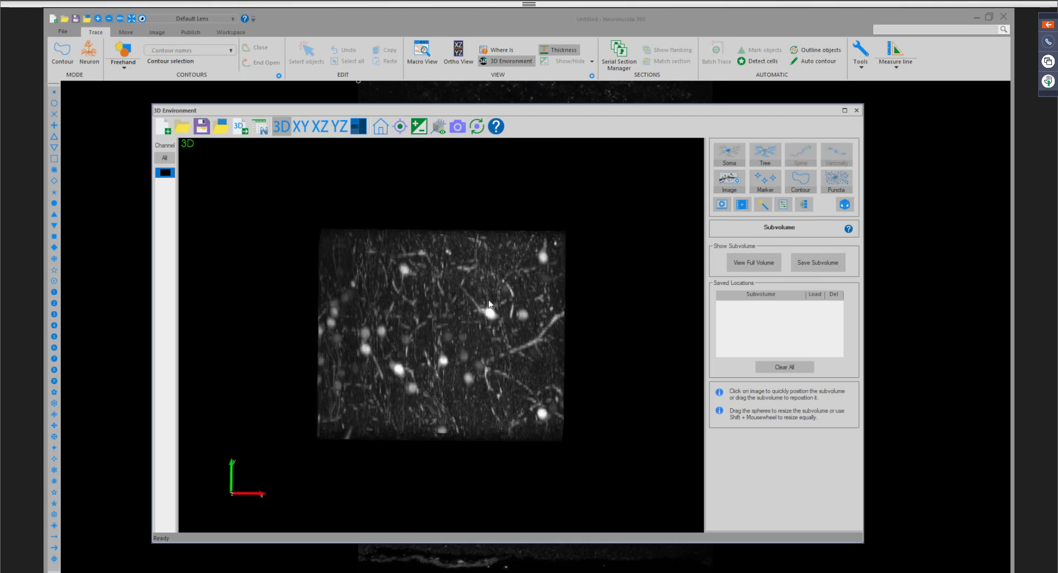
{"action": "left_click_drag", "start_coordinate": [461, 307], "coordinate": [557, 307]}
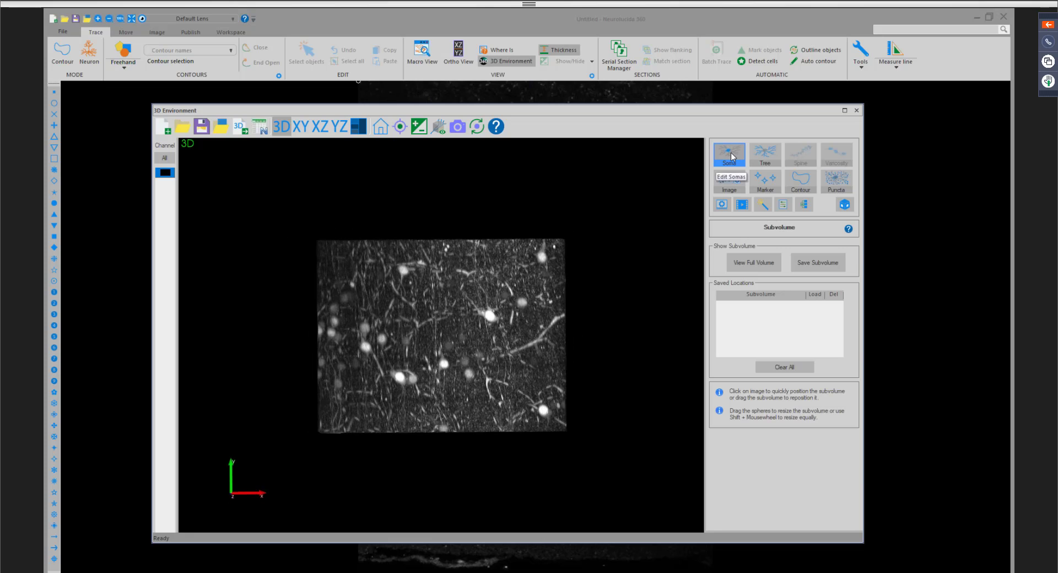
Open soma detection, set the interactive search region to 26 µm, and detect five bright cell bodies across the subvolume.
{"action": "left_click", "coordinate": [731, 157]}
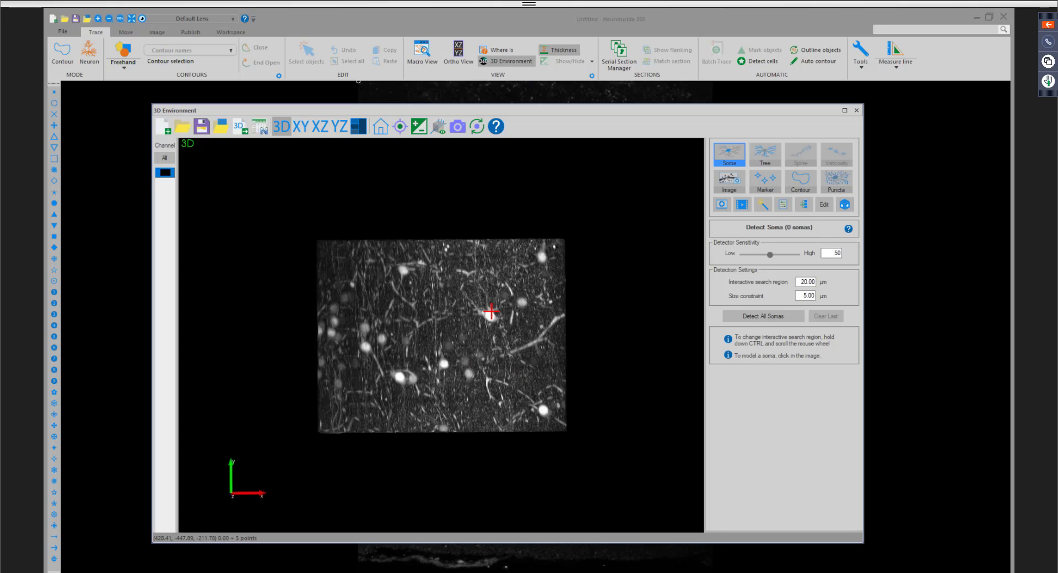
{"action": "left_click", "coordinate": [490, 312]}
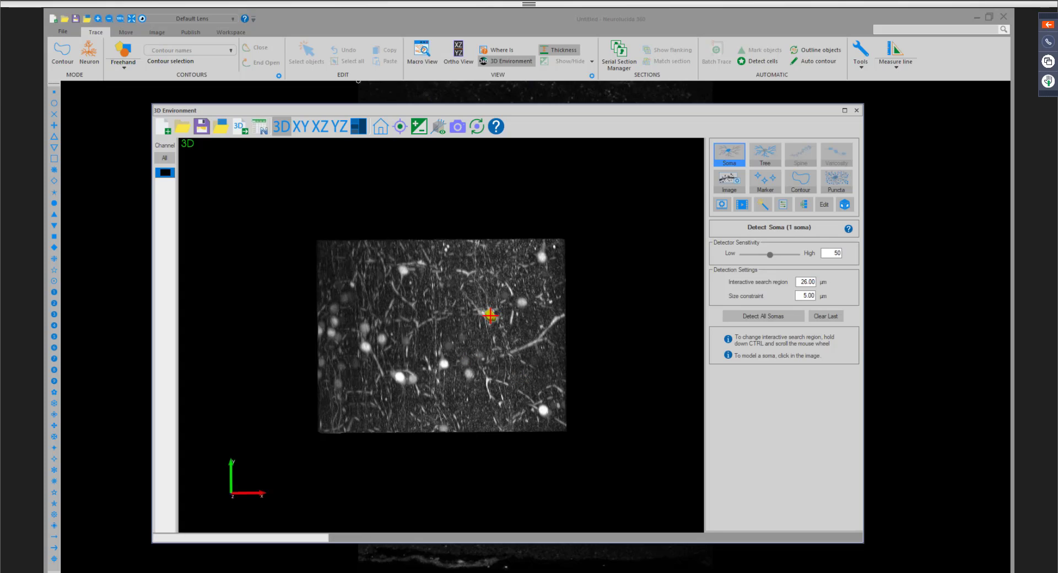
{"action": "left_click", "coordinate": [442, 364]}
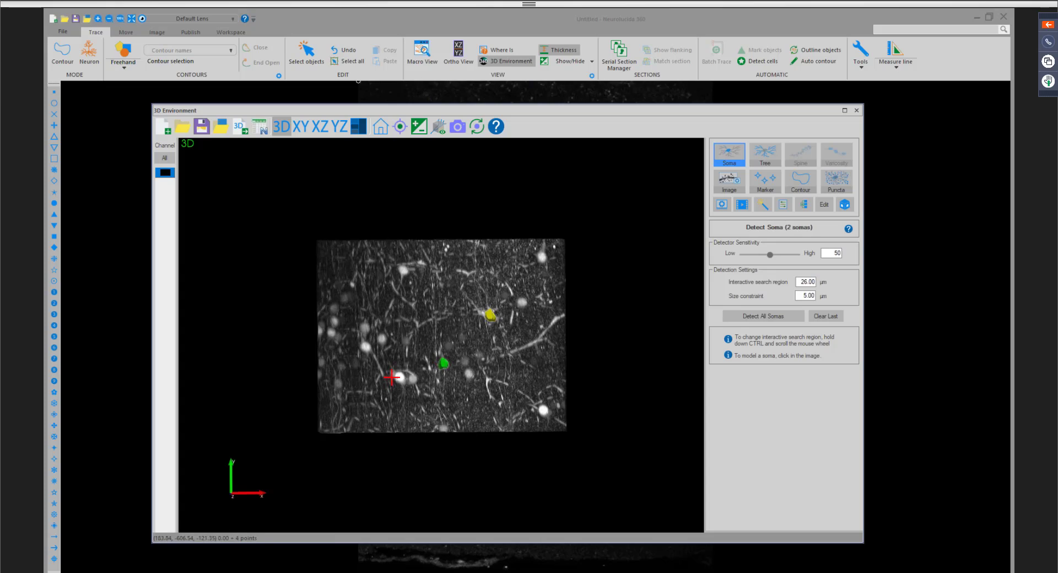
{"action": "left_click", "coordinate": [399, 377]}
{"action": "left_click", "coordinate": [366, 345]}
{"action": "left_click", "coordinate": [544, 411]}
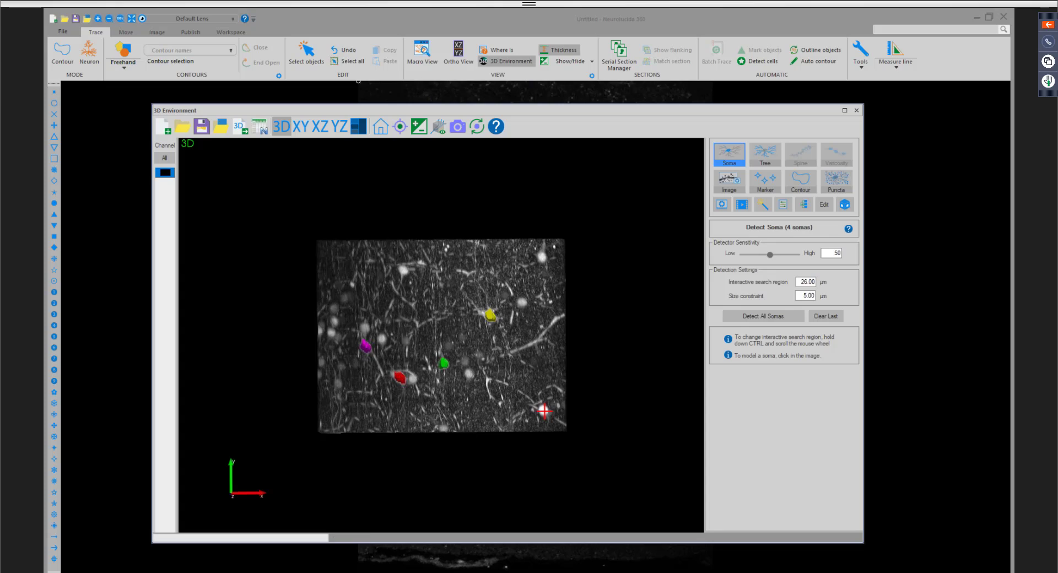
Detect the fainter soma beside the green one, the soma adjoining the red one, and the bright upper-left soma.
{"action": "left_click", "coordinate": [469, 373]}
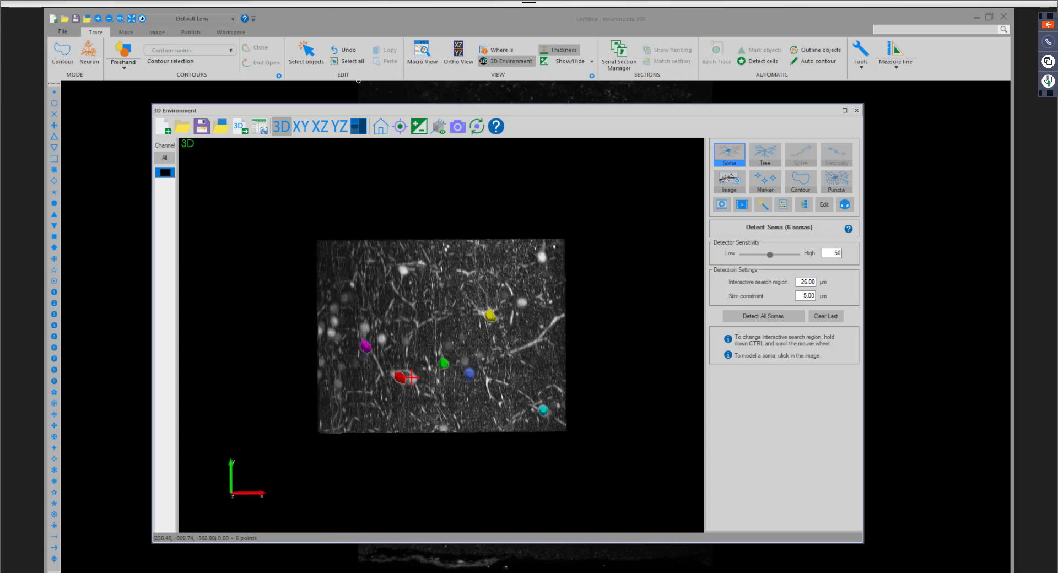
{"action": "left_click", "coordinate": [413, 379]}
{"action": "left_click", "coordinate": [405, 271]}
Detect the two remaining upper-right somas and the one beside the magenta soma.
{"action": "left_click_drag", "start_coordinate": [415, 274], "coordinate": [433, 361]}
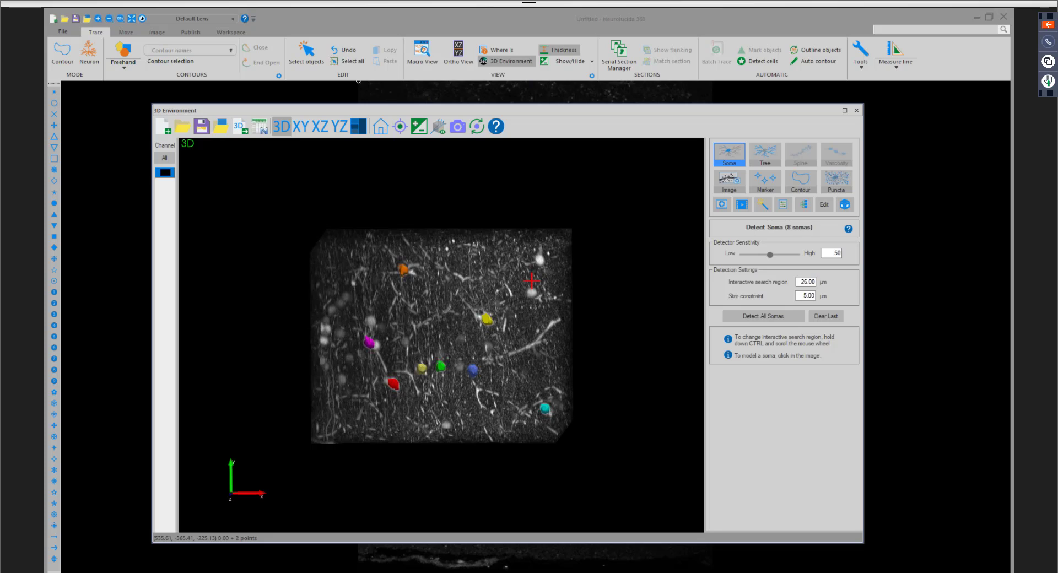
{"action": "left_click_drag", "start_coordinate": [532, 281], "coordinate": [550, 298]}
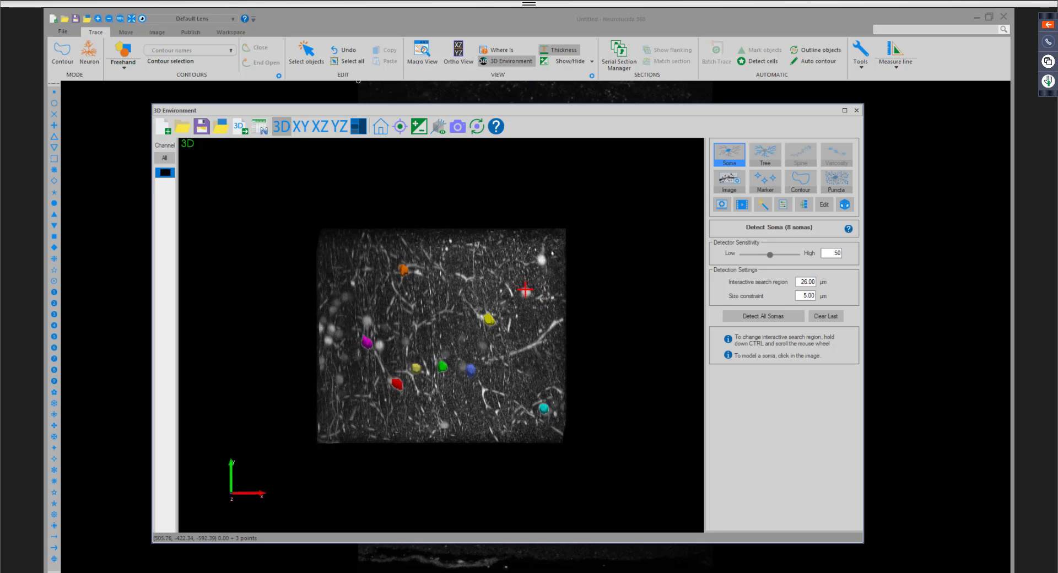
{"action": "left_click", "coordinate": [526, 292]}
{"action": "left_click", "coordinate": [543, 257]}
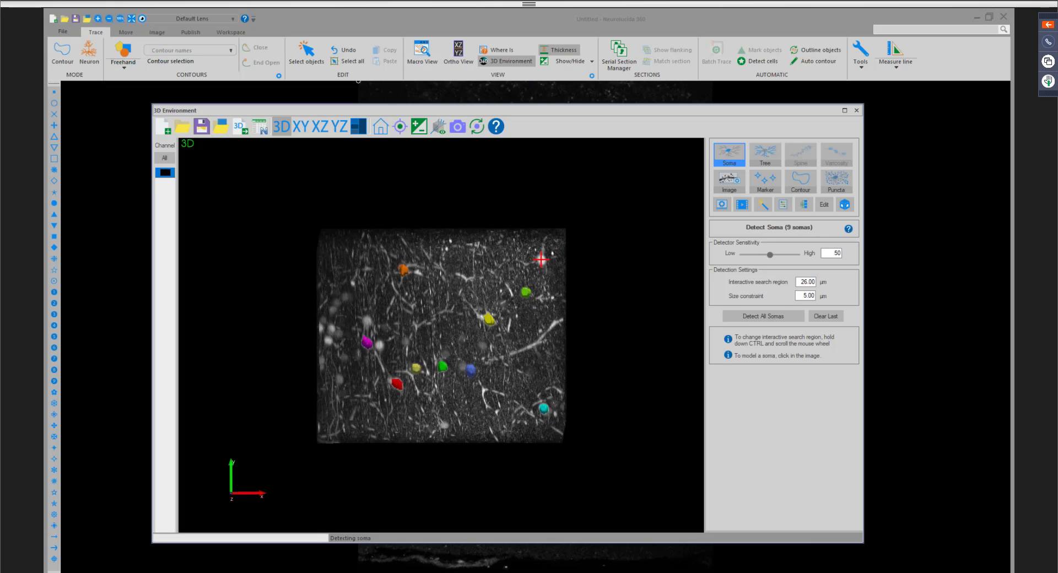
{"action": "left_click", "coordinate": [381, 341]}
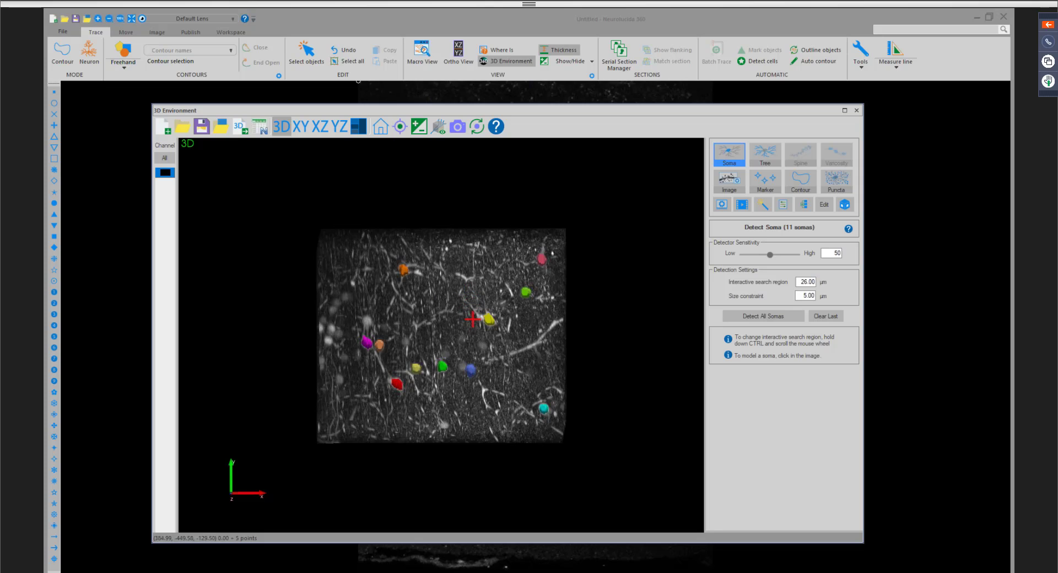
Open tree tracing in user-guided mode and set the typical process width to 10 µm.
{"action": "left_click", "coordinate": [764, 155]}
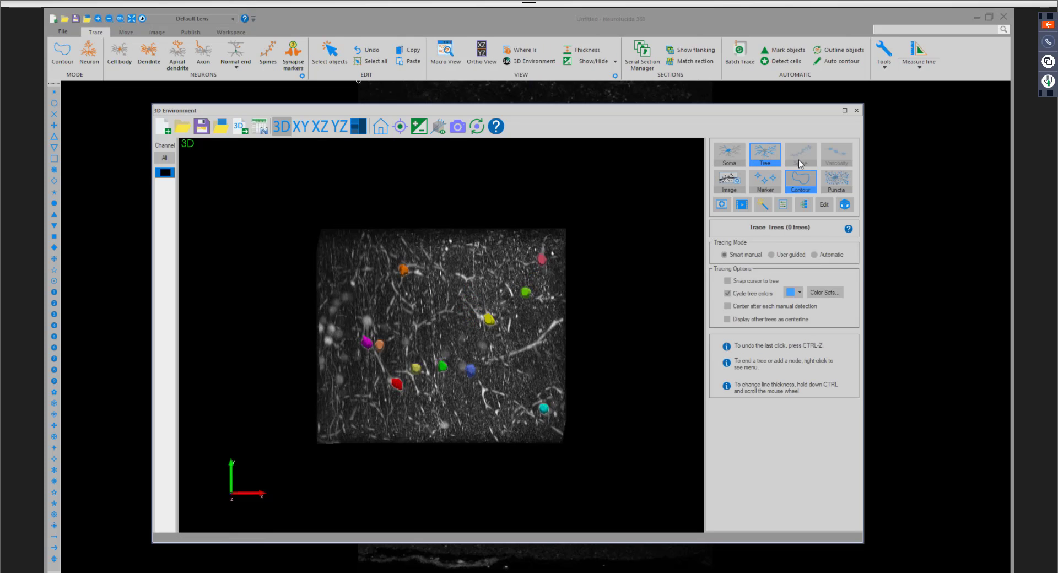
{"action": "scroll", "coordinate": [478, 330], "scroll_direction": "up", "scroll_amount": 5}
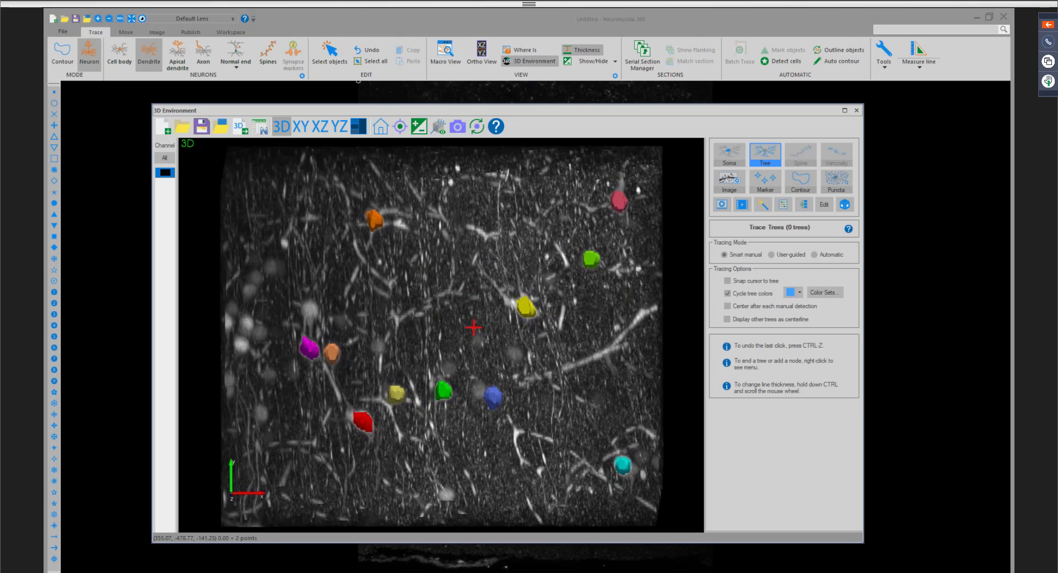
{"action": "mouse_move", "coordinate": [475, 330]}
{"action": "left_mouse_down"}
{"action": "mouse_move", "coordinate": [526, 329]}
{"action": "mouse_move", "coordinate": [492, 327]}
{"action": "left_mouse_up"}
{"action": "left_click", "coordinate": [790, 254]}
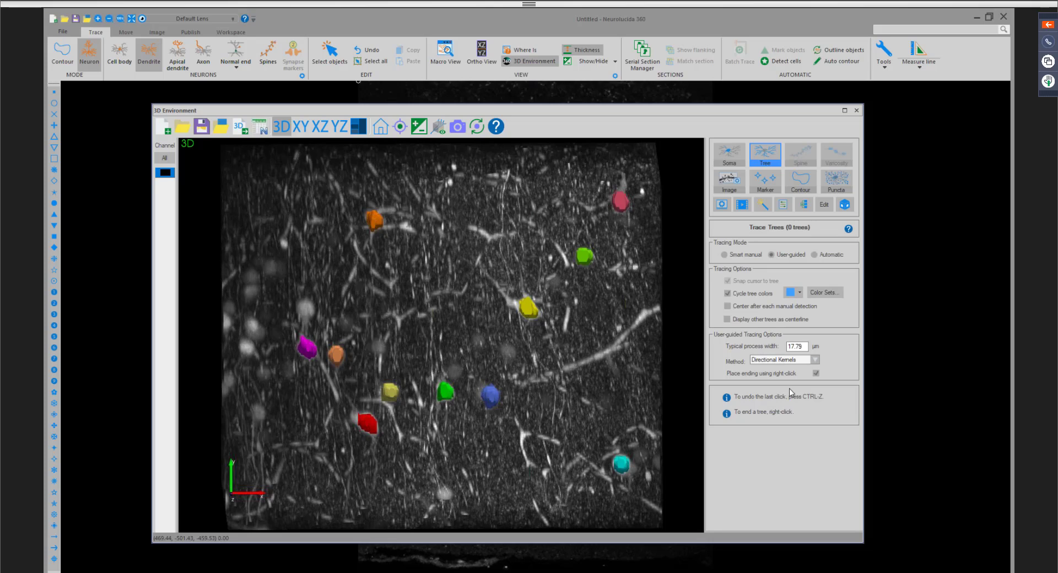
{"action": "left_click", "coordinate": [808, 347]}
{"action": "mouse_move", "coordinate": [490, 304]}
{"action": "left_mouse_down"}
{"action": "mouse_move", "coordinate": [513, 298]}
{"action": "mouse_move", "coordinate": [487, 301]}
{"action": "left_mouse_up"}
{"action": "left_click", "coordinate": [802, 345]}
{"action": "double_click", "coordinate": [800, 345]}
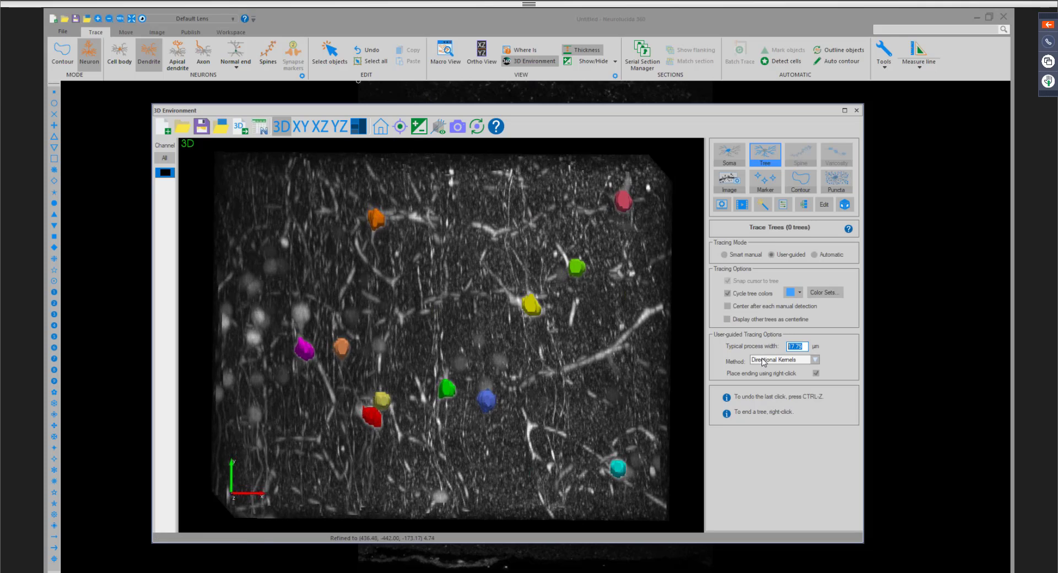
{"action": "type", "text": "10"}
{"action": "key", "text": "Return"}
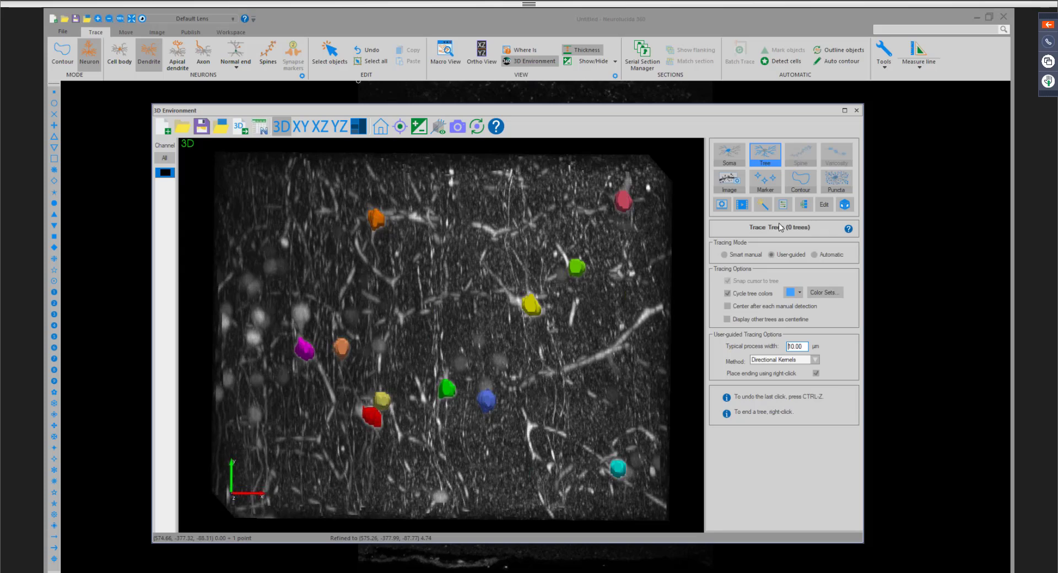
Switch to automatic tracing, show its settings, and display the seeds with sensitivity 90 and dense density.
{"action": "left_click", "coordinate": [816, 255]}
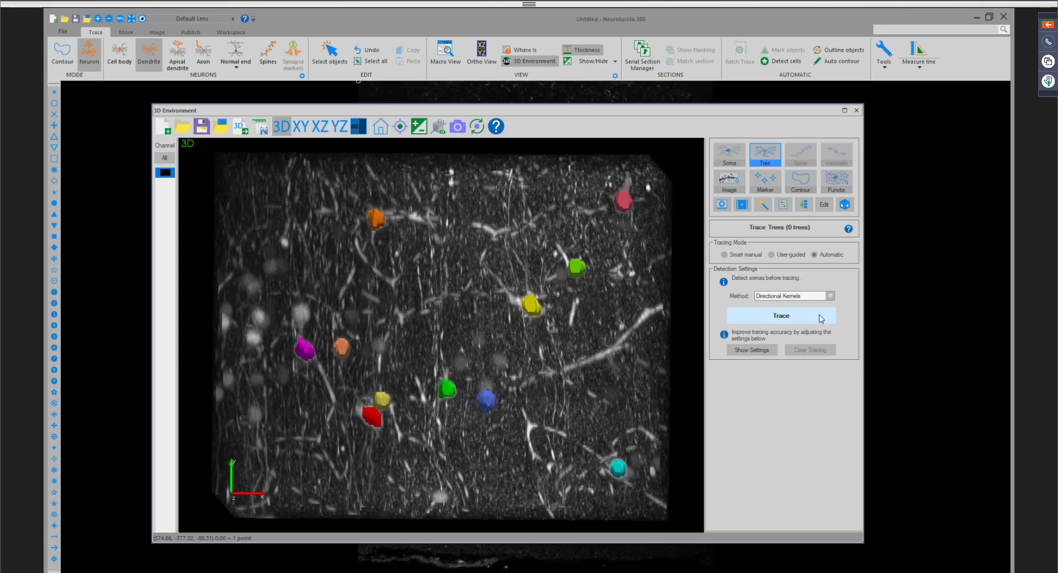
{"action": "left_click", "coordinate": [764, 351]}
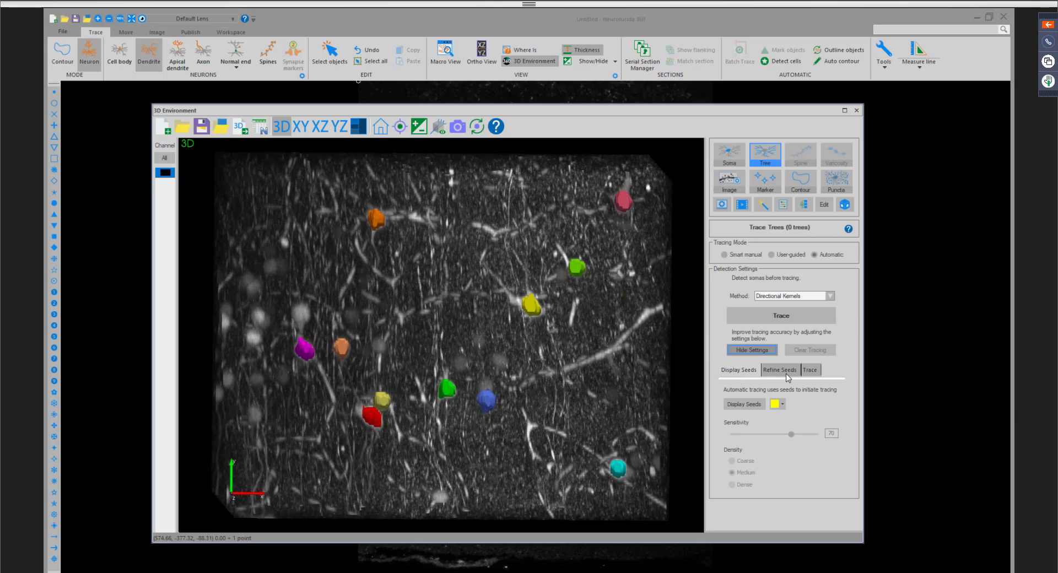
{"action": "left_click", "coordinate": [759, 406]}
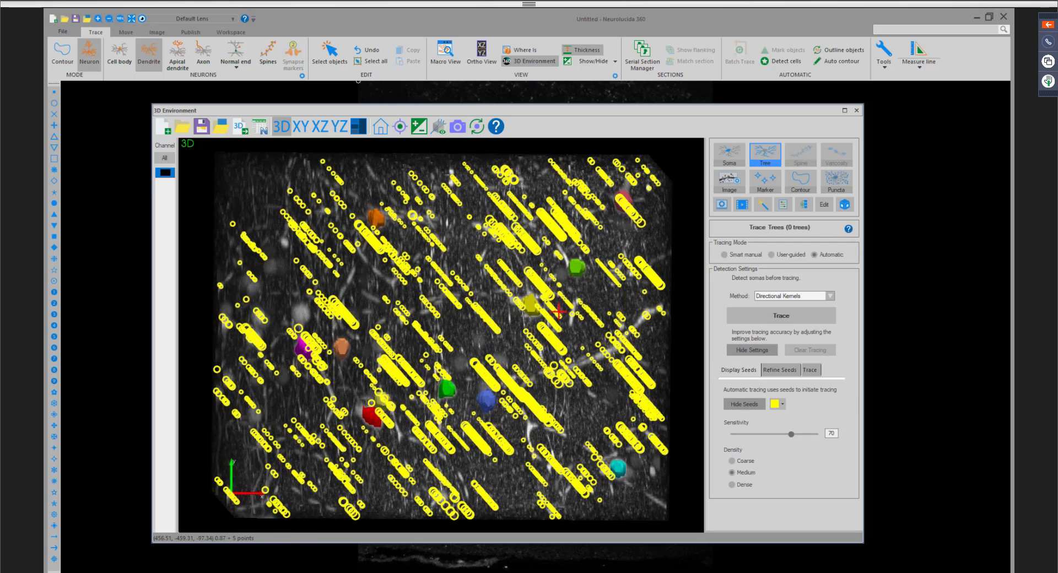
{"action": "left_click_drag", "start_coordinate": [652, 321], "coordinate": [556, 304]}
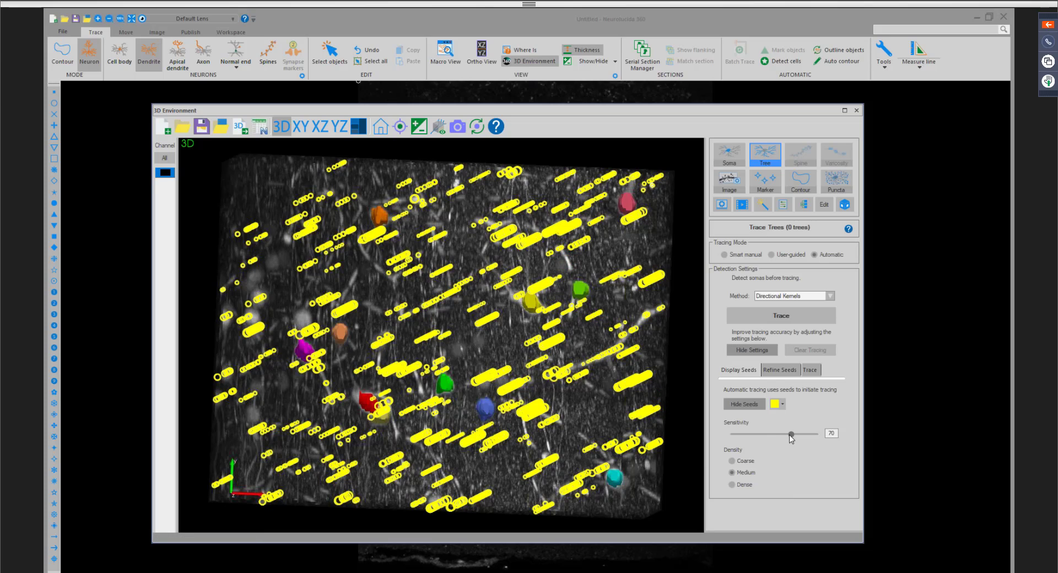
{"action": "left_click_drag", "start_coordinate": [796, 436], "coordinate": [807, 437]}
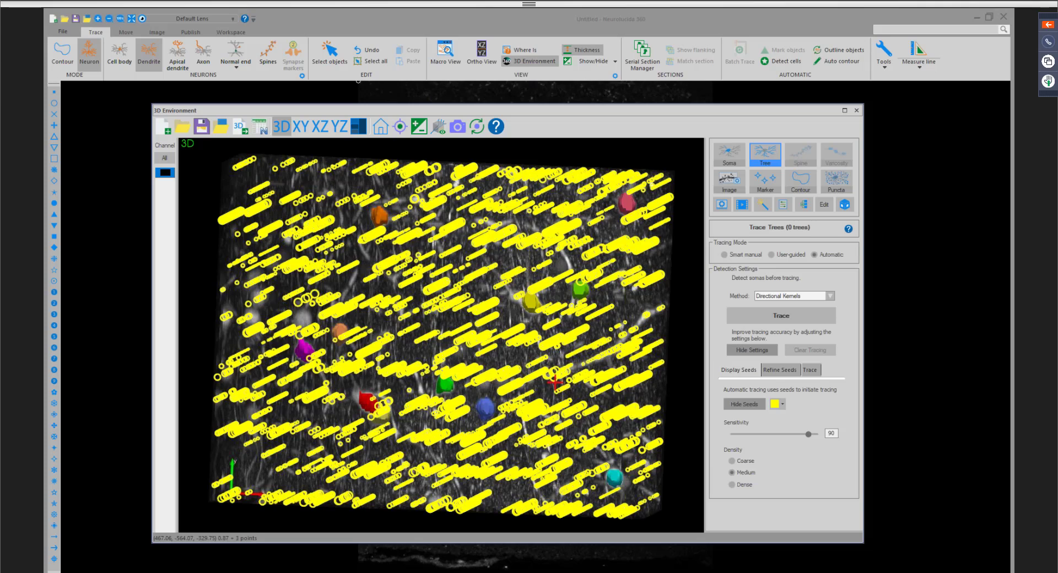
{"action": "mouse_move", "coordinate": [527, 368]}
{"action": "left_mouse_down"}
{"action": "mouse_move", "coordinate": [563, 396]}
{"action": "mouse_move", "coordinate": [517, 365]}
{"action": "mouse_move", "coordinate": [524, 375]}
{"action": "left_mouse_up"}
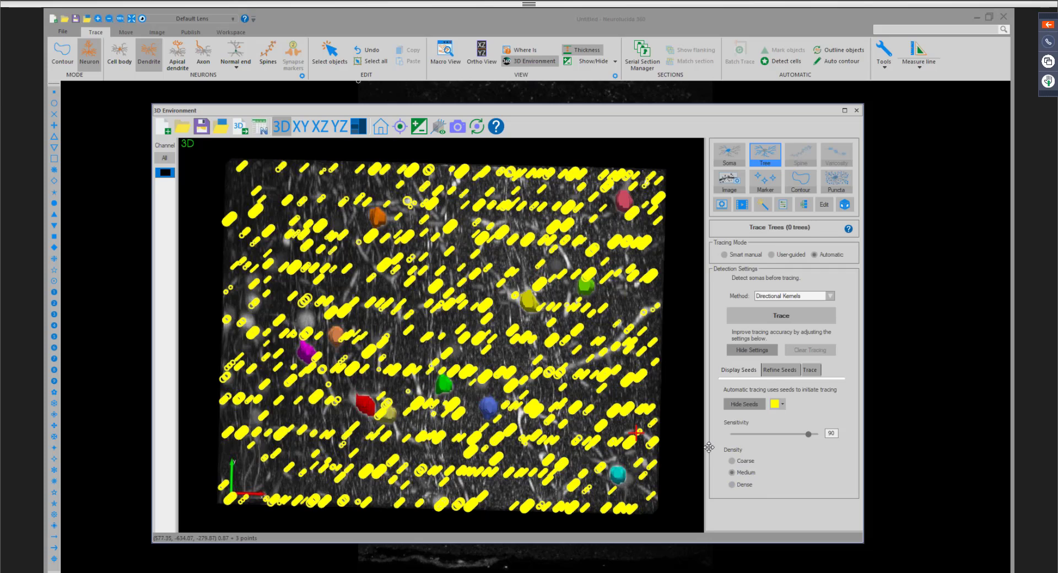
{"action": "left_click", "coordinate": [743, 477]}
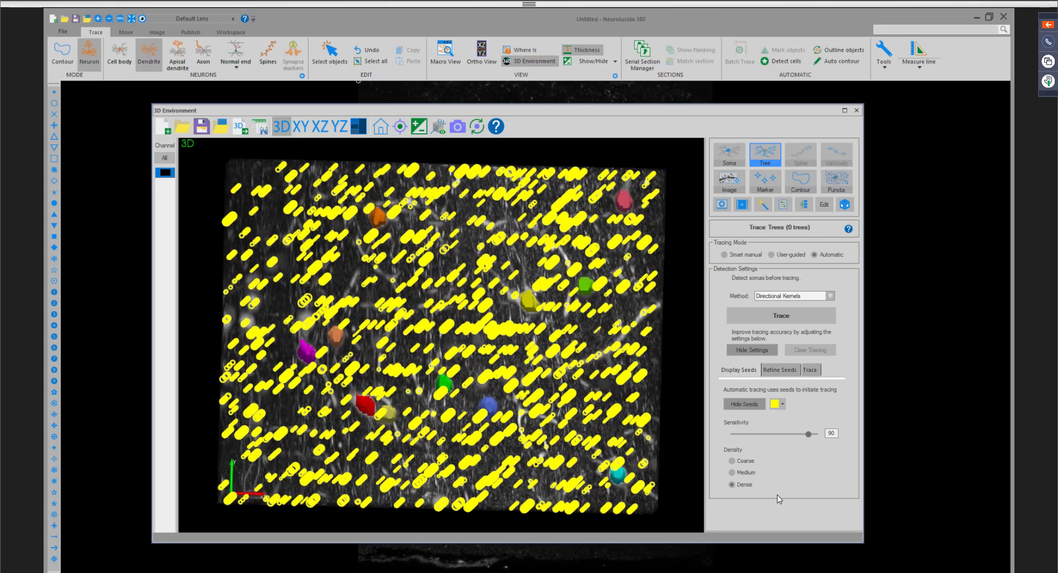
Refine the automatic tracing seeds by validating them with the refine filter at 3.
{"action": "left_click", "coordinate": [782, 366]}
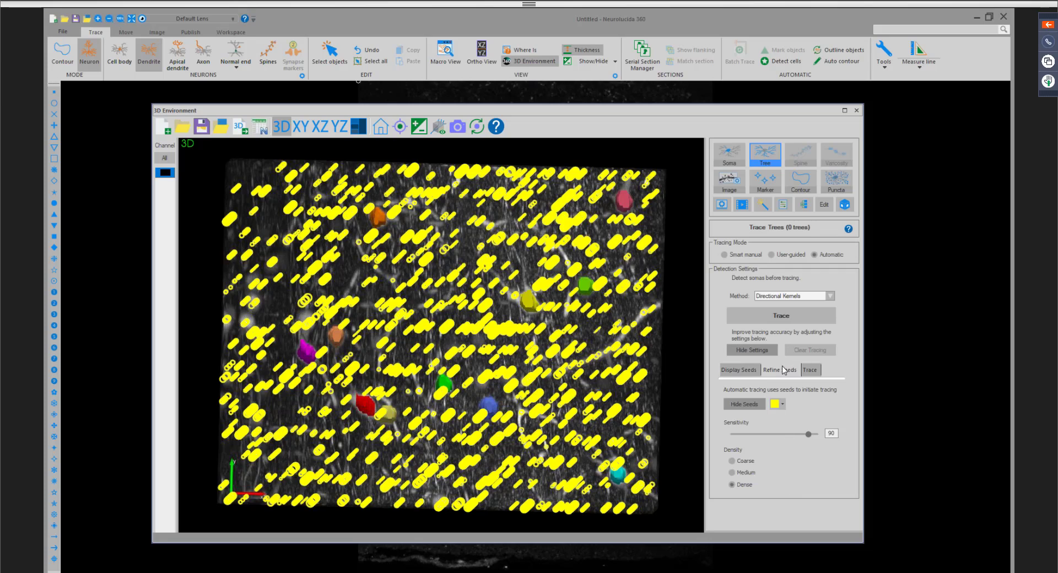
{"action": "left_click", "coordinate": [780, 409]}
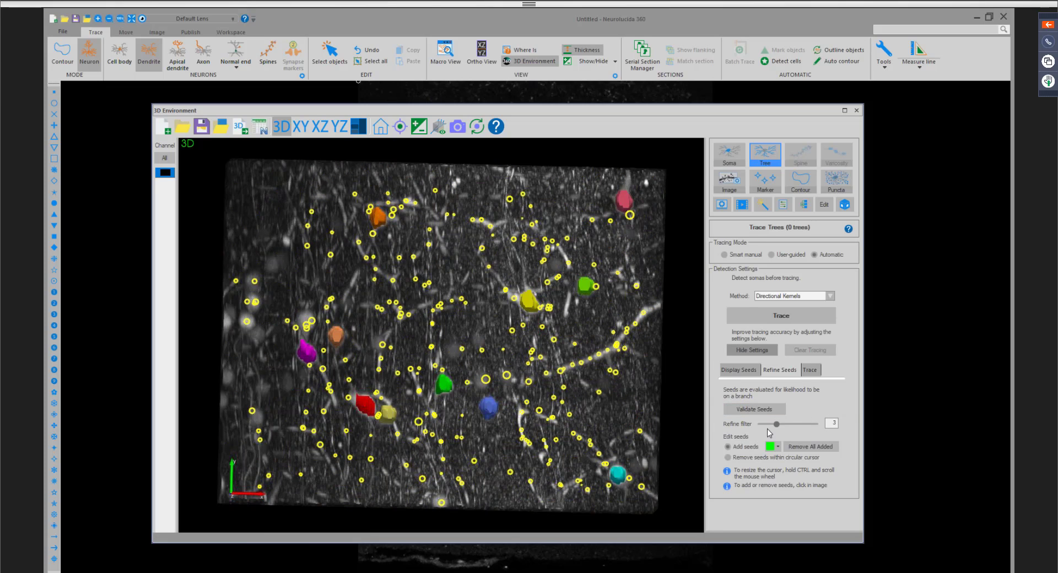
{"action": "left_click_drag", "start_coordinate": [776, 425], "coordinate": [776, 425]}
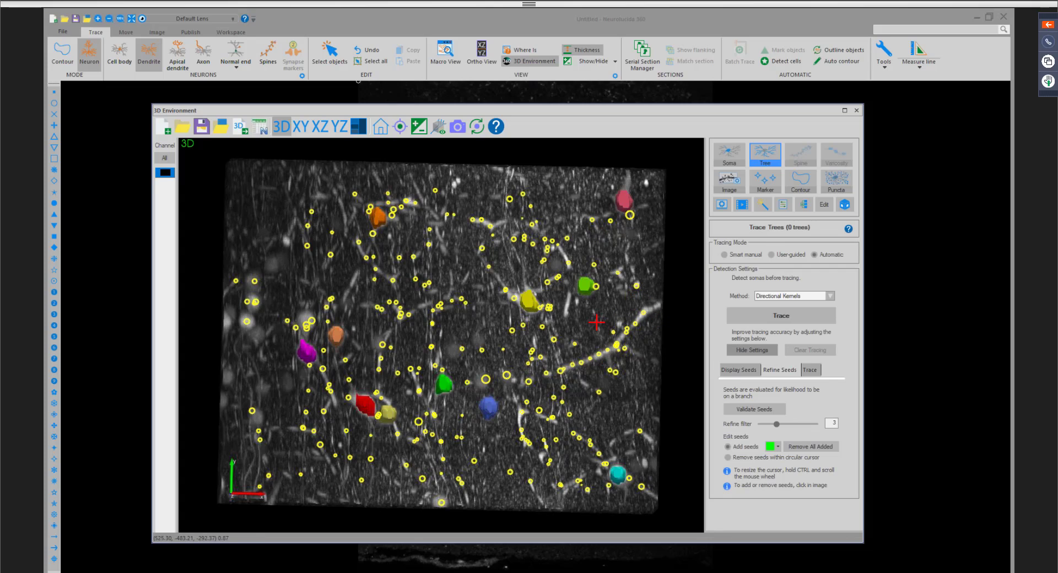
Set the trace sensitivity to 65 and automatically trace the trees throughout the subvolume.
{"action": "left_click", "coordinate": [820, 371]}
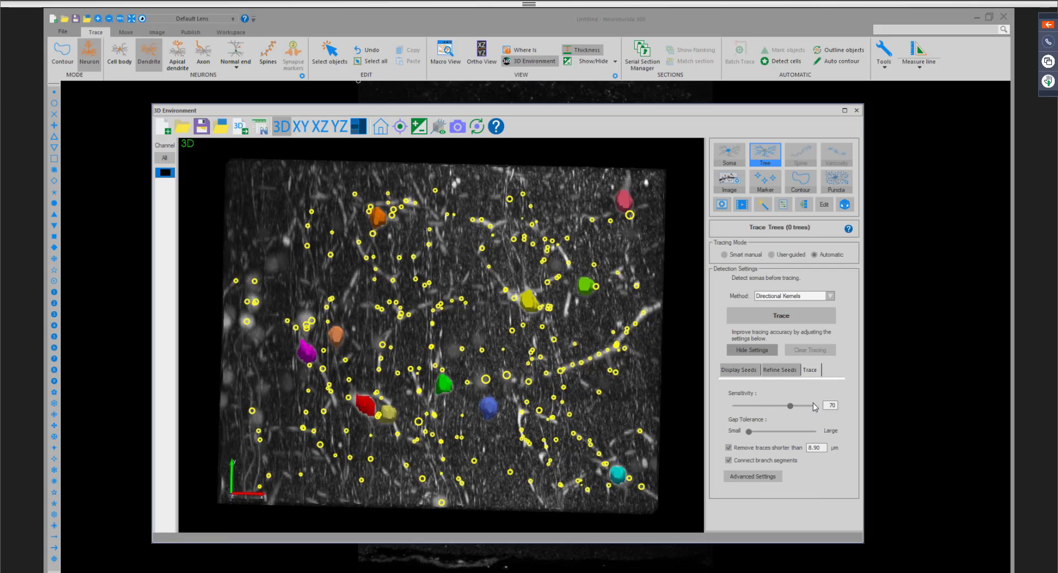
{"action": "left_click_drag", "start_coordinate": [794, 410], "coordinate": [786, 407]}
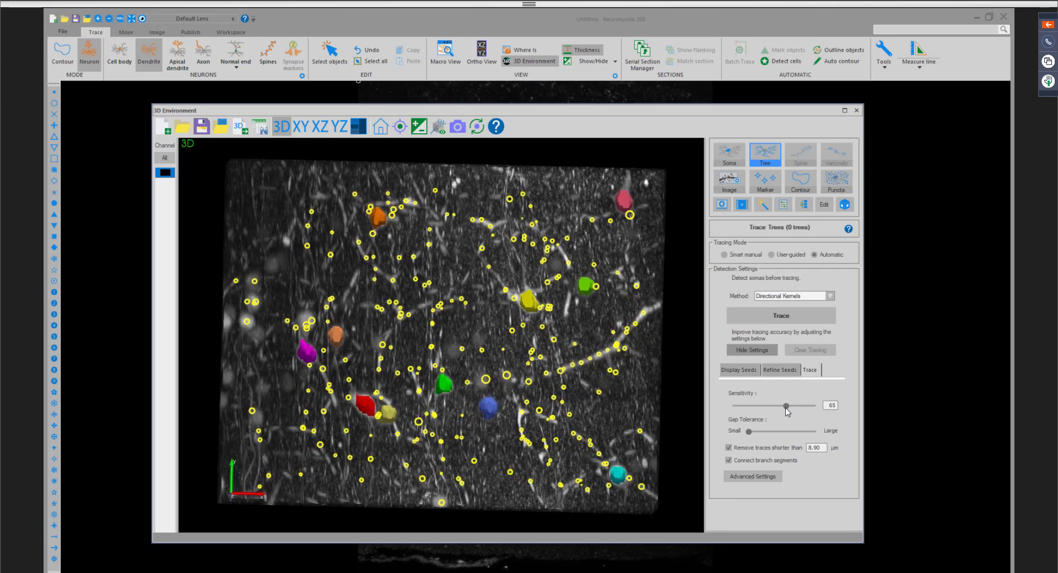
{"action": "left_click", "coordinate": [823, 320]}
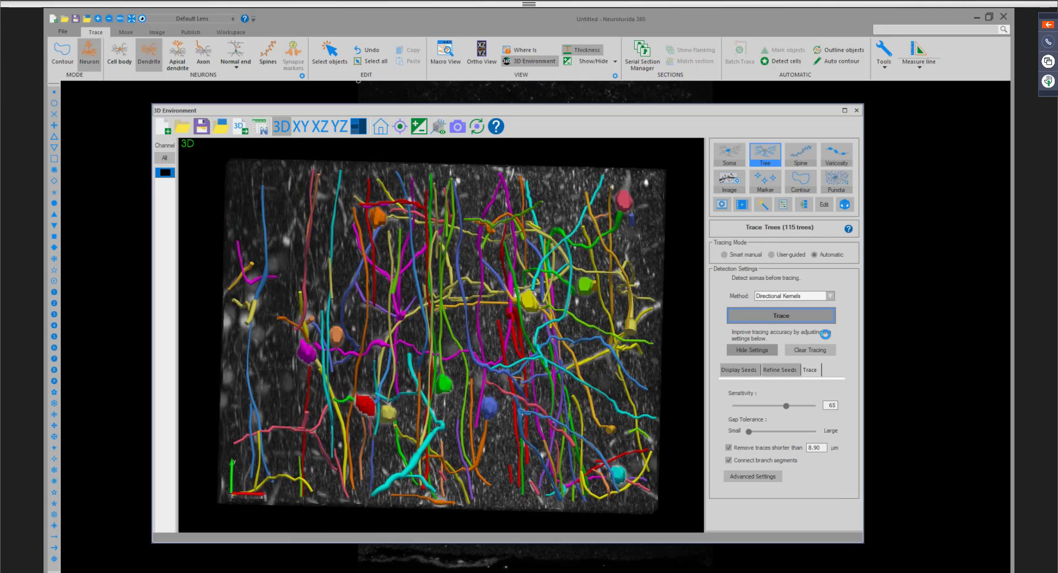
{"action": "mouse_move", "coordinate": [564, 328]}
{"action": "left_mouse_down"}
{"action": "mouse_move", "coordinate": [615, 325]}
{"action": "mouse_move", "coordinate": [547, 333]}
{"action": "left_mouse_up"}
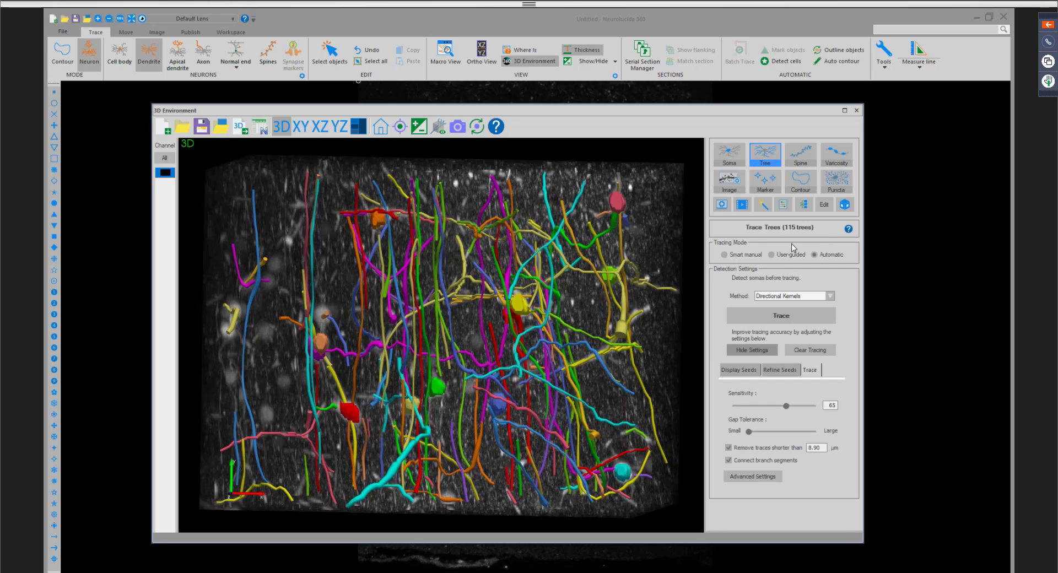
{"action": "left_click_drag", "start_coordinate": [586, 318], "coordinate": [620, 316]}
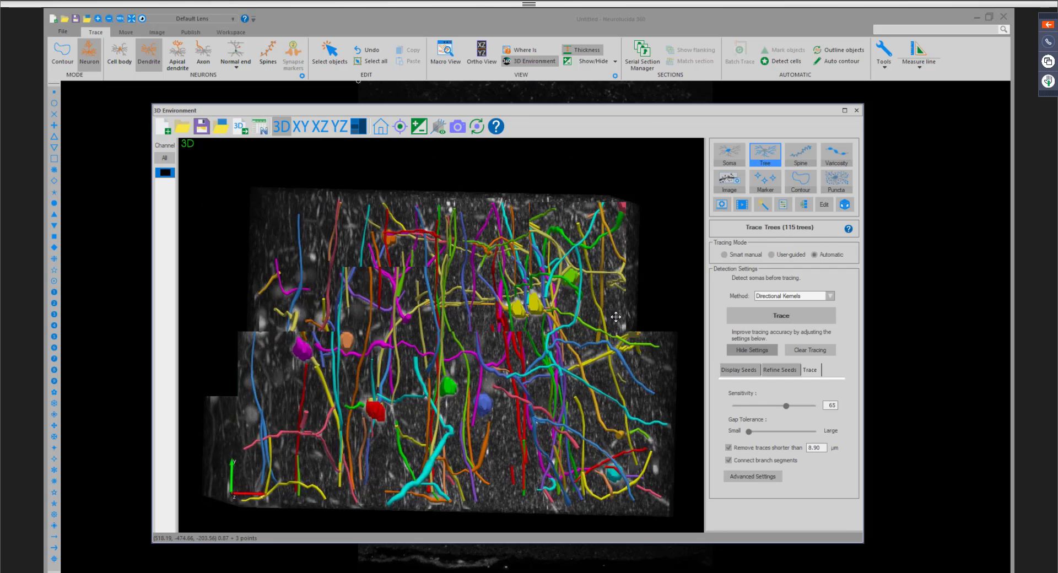
{"action": "scroll", "coordinate": [620, 317], "scroll_direction": "down", "scroll_amount": 2}
Reposition and lengthen the subvolume box over the cell bodies and dendrites directly below the traced layer, and display only that subvolume.
{"action": "left_click", "coordinate": [845, 205]}
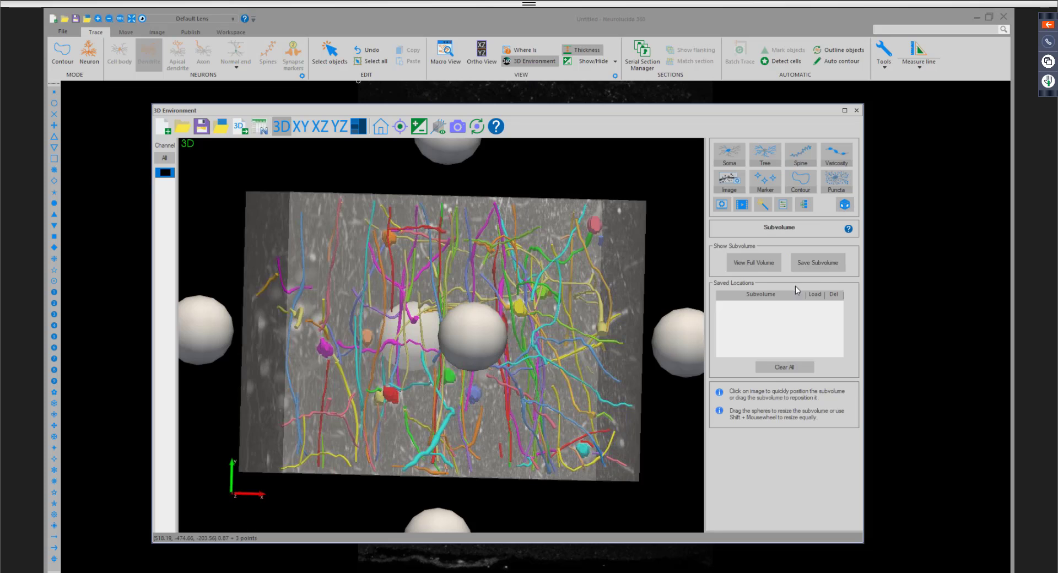
{"action": "left_click", "coordinate": [776, 265]}
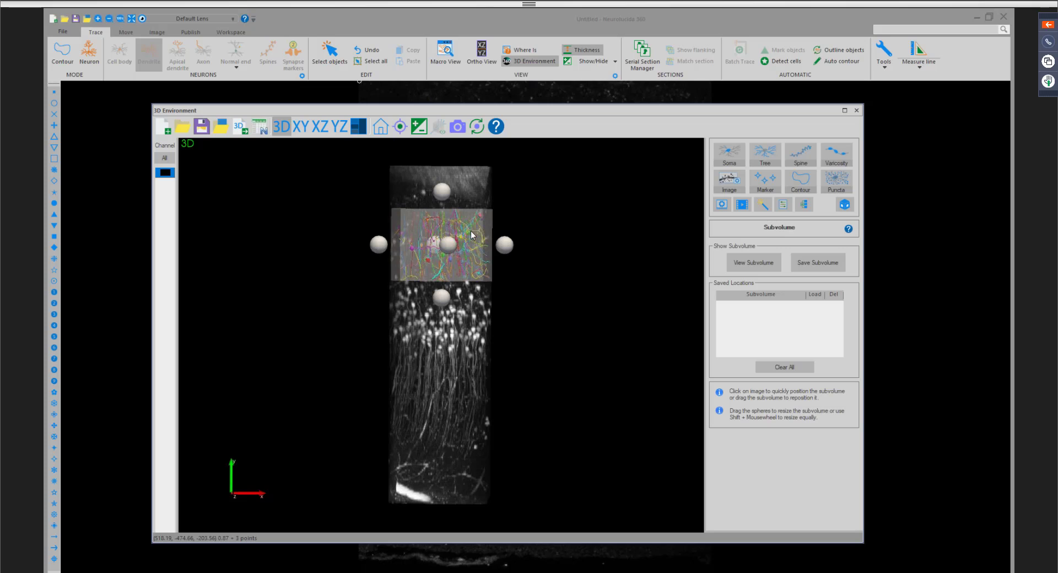
{"action": "left_click_drag", "start_coordinate": [473, 243], "coordinate": [450, 325]}
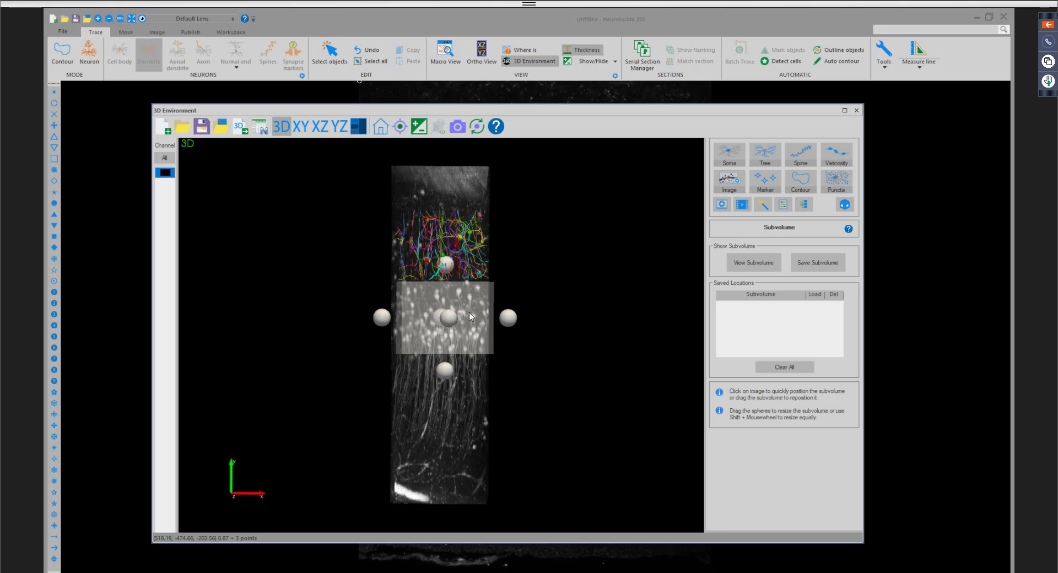
{"action": "left_click_drag", "start_coordinate": [465, 296], "coordinate": [440, 316]}
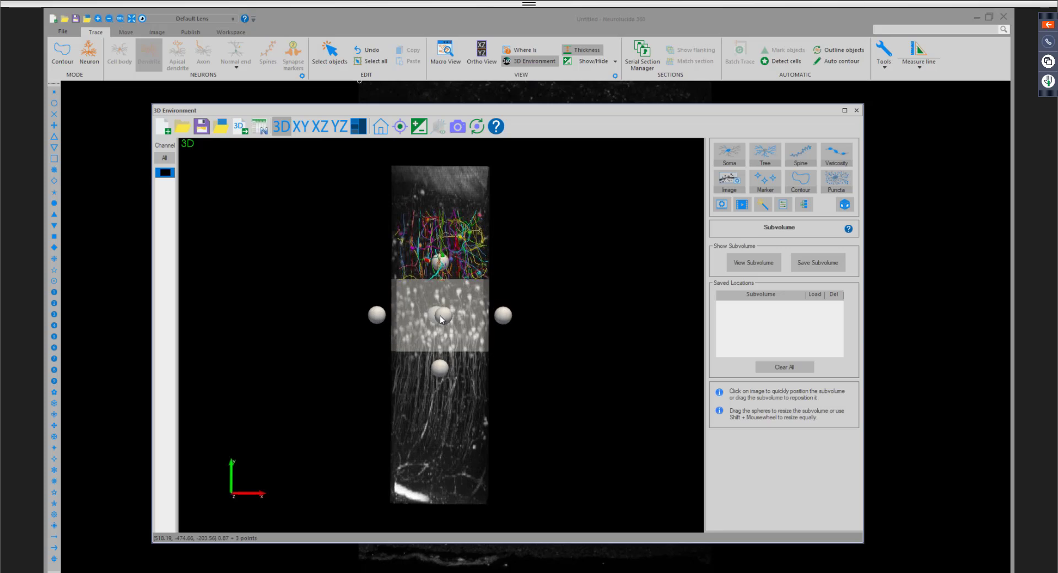
{"action": "left_click_drag", "start_coordinate": [438, 370], "coordinate": [439, 456]}
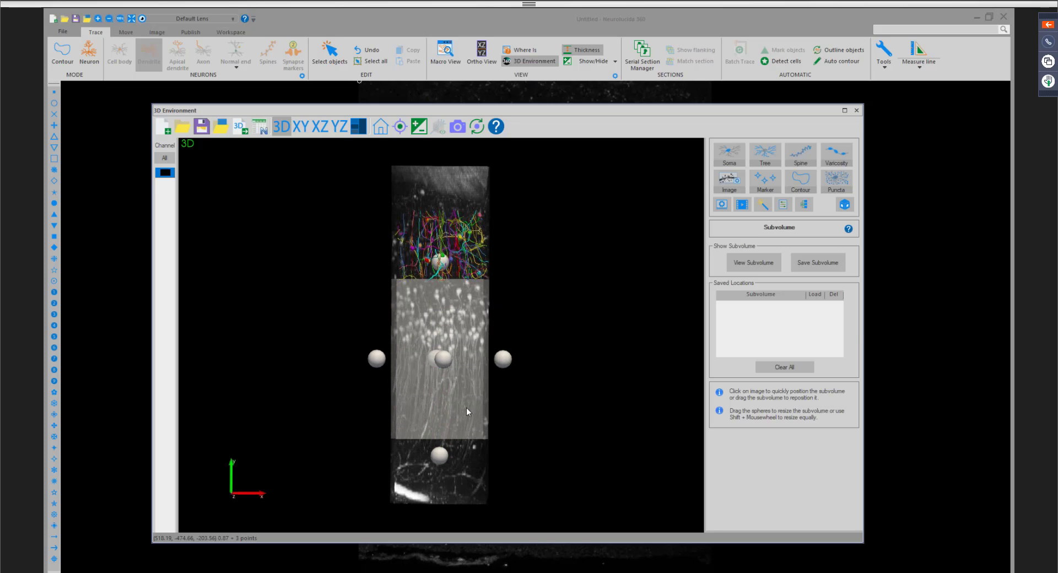
{"action": "left_click", "coordinate": [770, 267]}
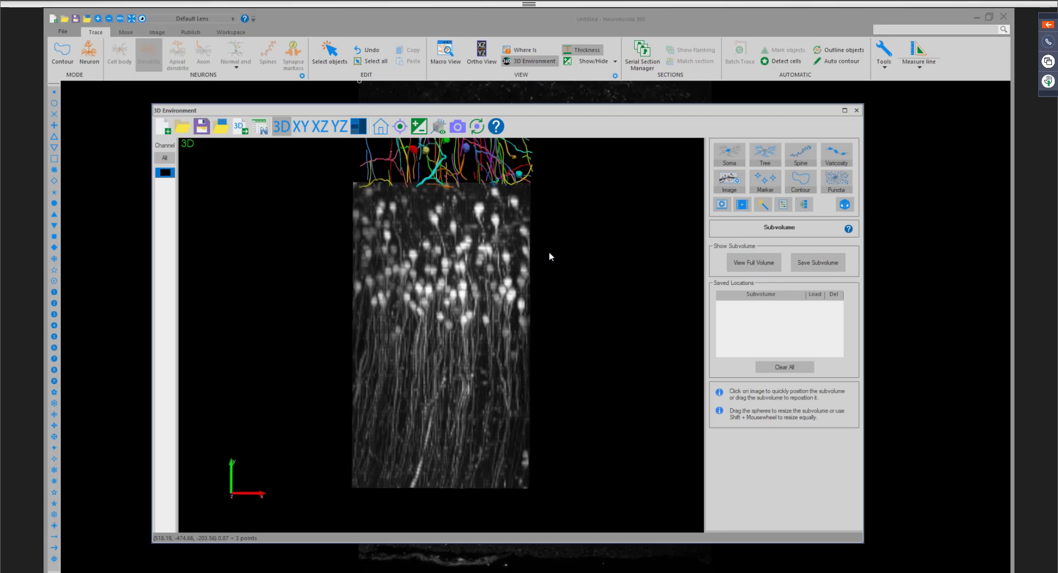
Examine the new subvolume from its boundary with the traced layer down along the cell bodies and dendrites.
{"action": "scroll", "coordinate": [550, 253], "scroll_direction": "up", "scroll_amount": 1}
{"action": "middle_click_drag", "start_coordinate": [525, 167], "coordinate": [539, 265]}
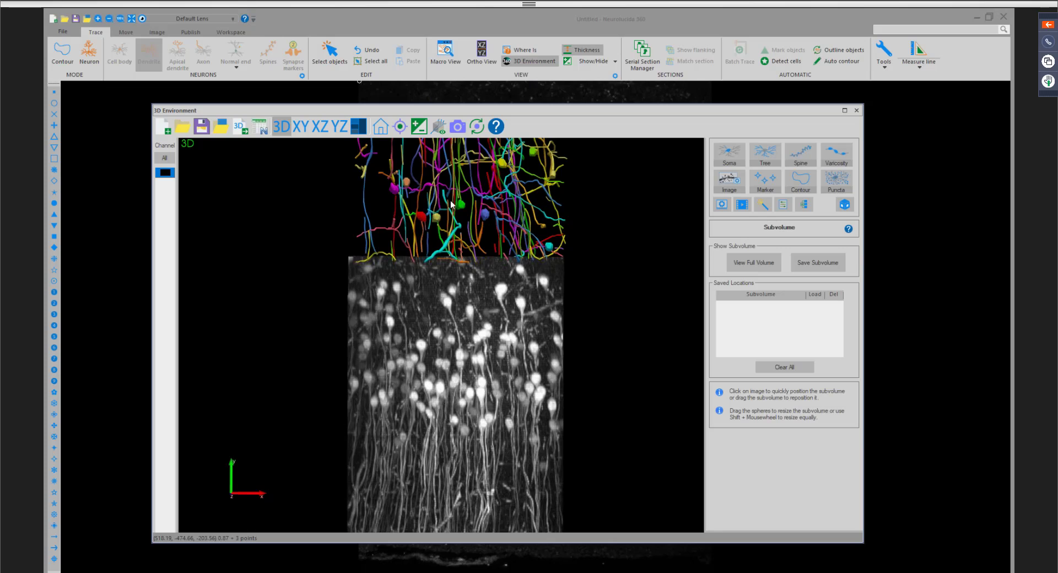
{"action": "middle_click_drag", "start_coordinate": [446, 204], "coordinate": [452, 289]}
{"action": "mouse_move", "coordinate": [452, 289]}
{"action": "left_mouse_down"}
{"action": "mouse_move", "coordinate": [585, 282]}
{"action": "mouse_move", "coordinate": [449, 287]}
{"action": "left_mouse_up"}
{"action": "middle_click_drag", "start_coordinate": [543, 389], "coordinate": [562, 275]}
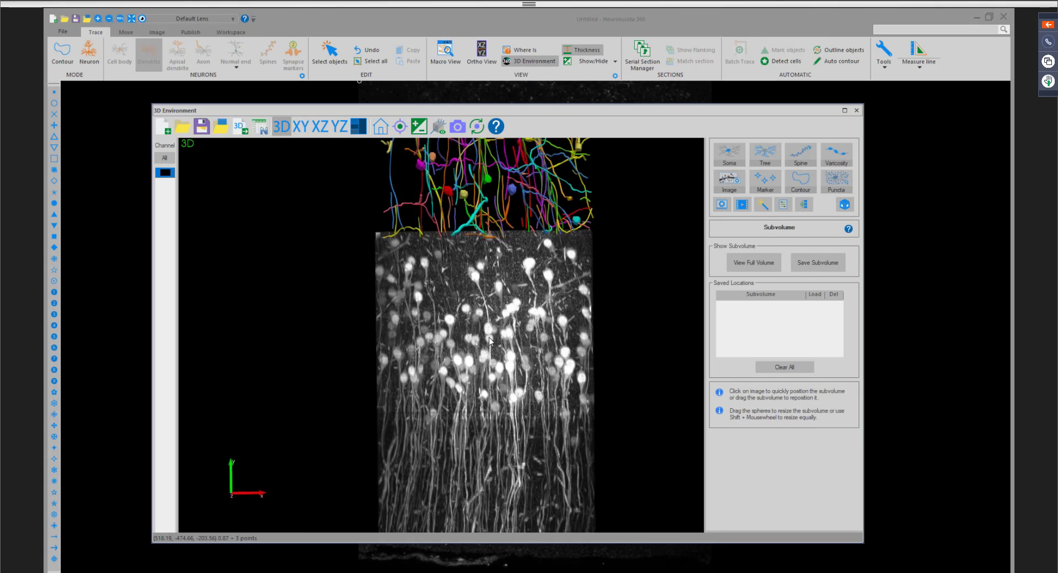
{"action": "middle_click_drag", "start_coordinate": [489, 342], "coordinate": [478, 294]}
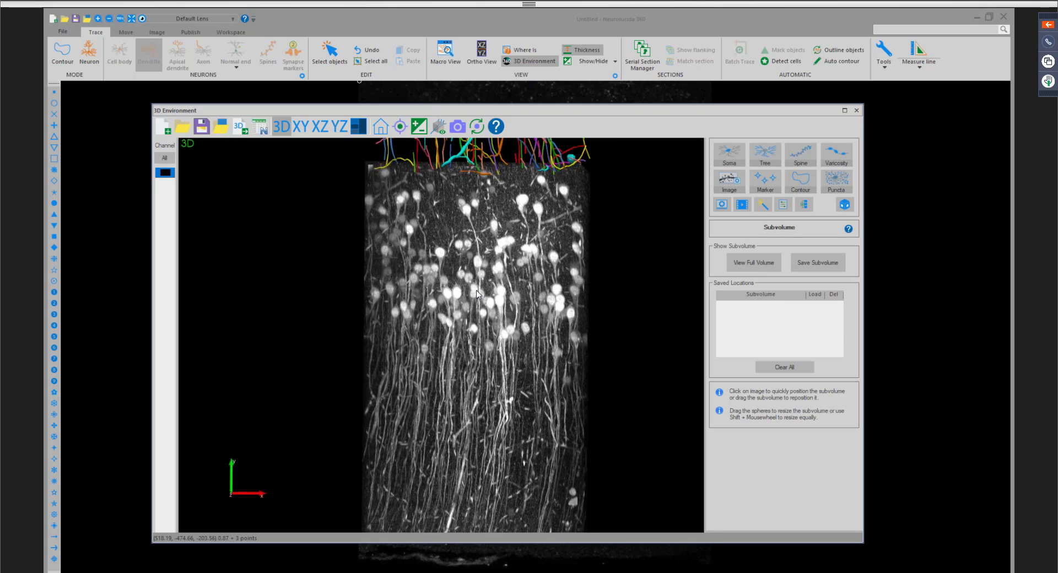
{"action": "middle_click_drag", "start_coordinate": [509, 242], "coordinate": [508, 214]}
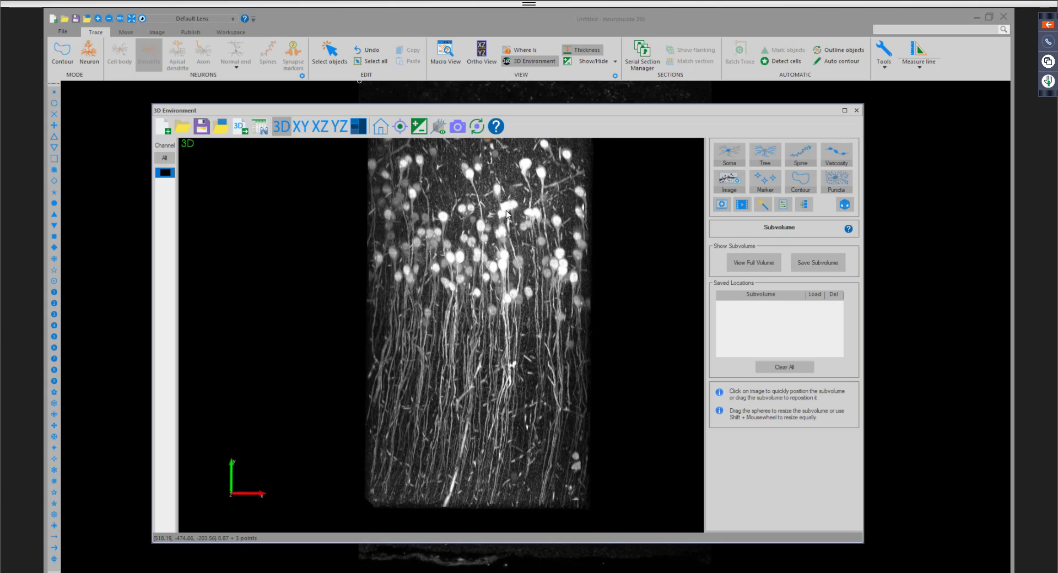
Temporarily hide the tracing, inspect the cell bodies near the subvolume's upper boundary, and show the tracing again.
{"action": "left_click", "coordinate": [442, 128]}
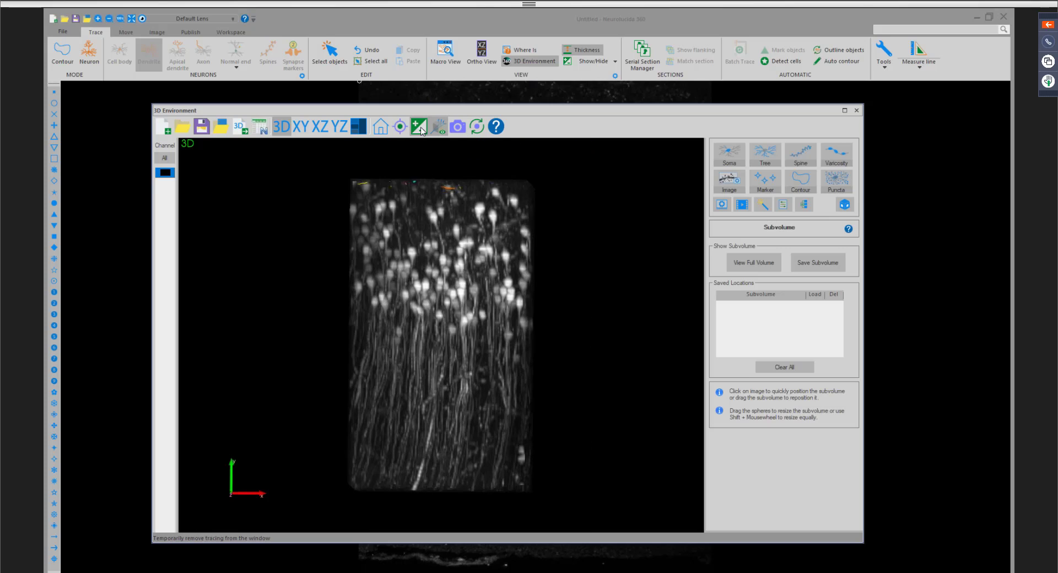
{"action": "left_click", "coordinate": [421, 130]}
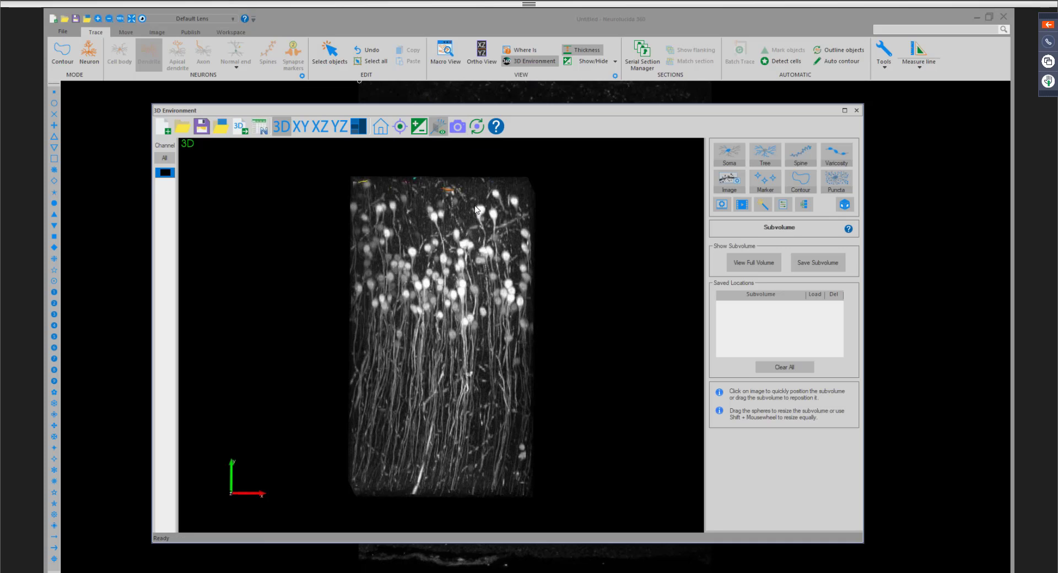
{"action": "scroll", "coordinate": [463, 231], "scroll_direction": "up", "scroll_amount": 3}
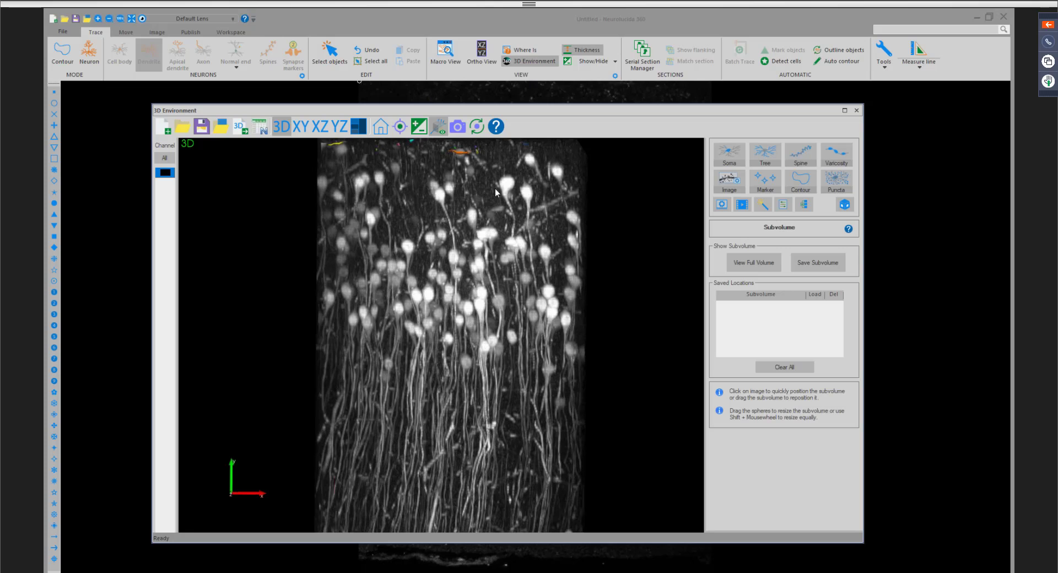
{"action": "mouse_move", "coordinate": [496, 189]}
{"action": "left_mouse_down"}
{"action": "mouse_move", "coordinate": [518, 188]}
{"action": "mouse_move", "coordinate": [496, 202]}
{"action": "mouse_move", "coordinate": [499, 221]}
{"action": "mouse_move", "coordinate": [501, 190]}
{"action": "left_mouse_up"}
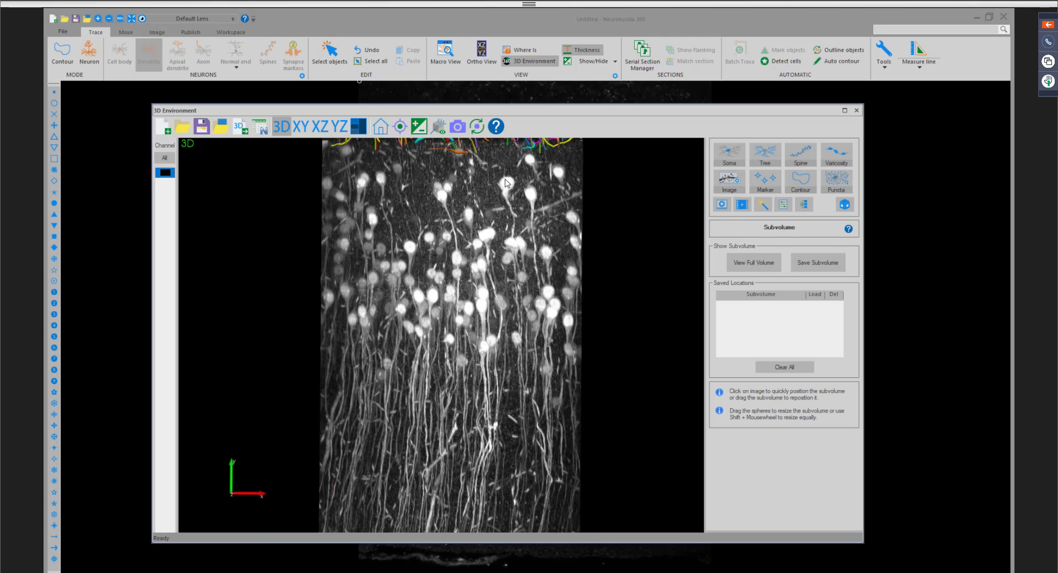
{"action": "left_click_drag", "start_coordinate": [506, 183], "coordinate": [426, 154]}
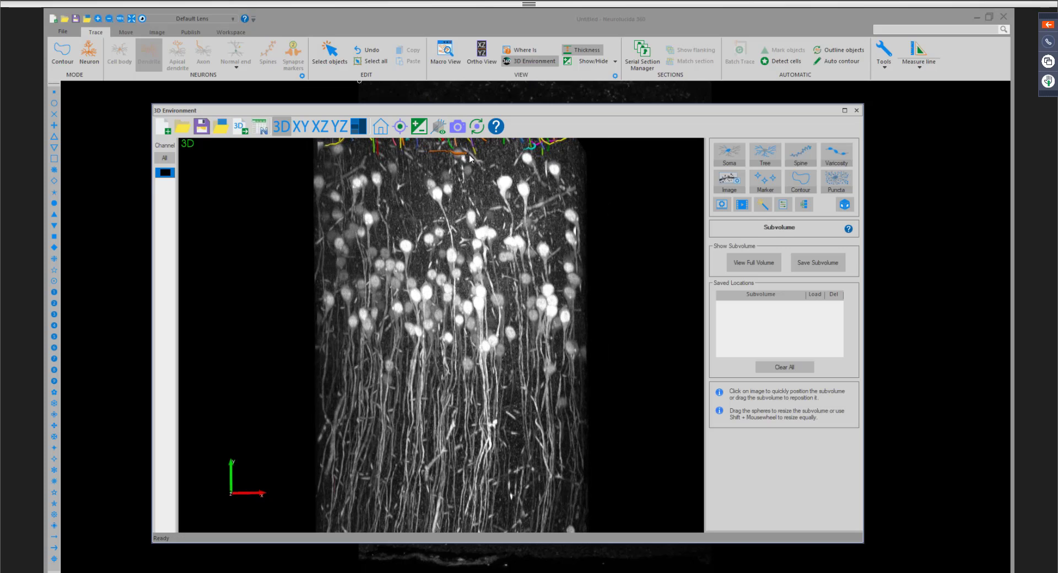
Detect six individual somas across the subvolume: two near its upper boundary and four in the middle cell-body band.
{"action": "left_click", "coordinate": [440, 128]}
{"action": "scroll", "coordinate": [468, 187], "scroll_direction": "up", "scroll_amount": 3}
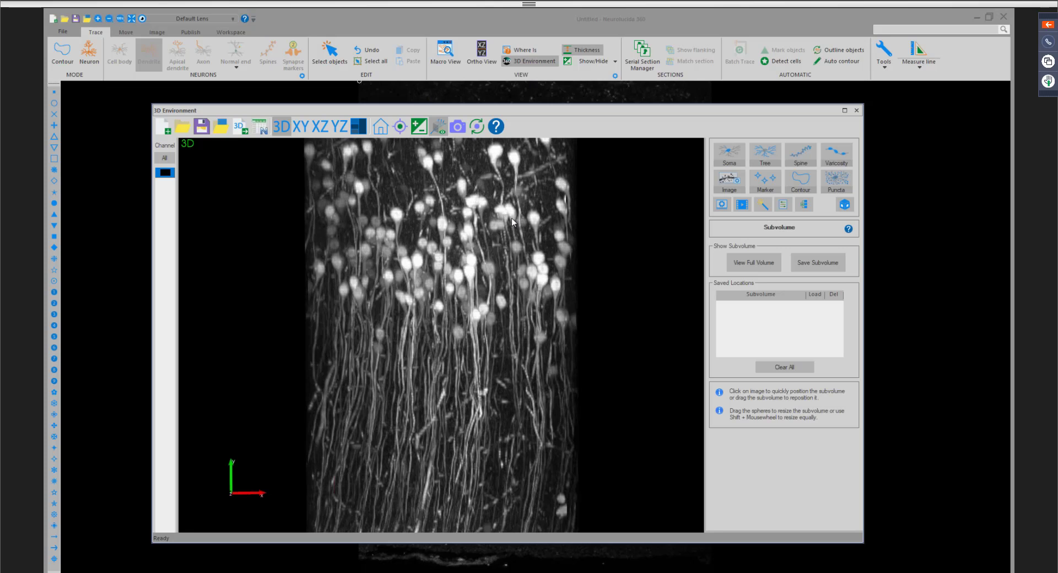
{"action": "mouse_move", "coordinate": [514, 229]}
{"action": "left_mouse_down"}
{"action": "mouse_move", "coordinate": [517, 253]}
{"action": "mouse_move", "coordinate": [502, 215]}
{"action": "left_mouse_up"}
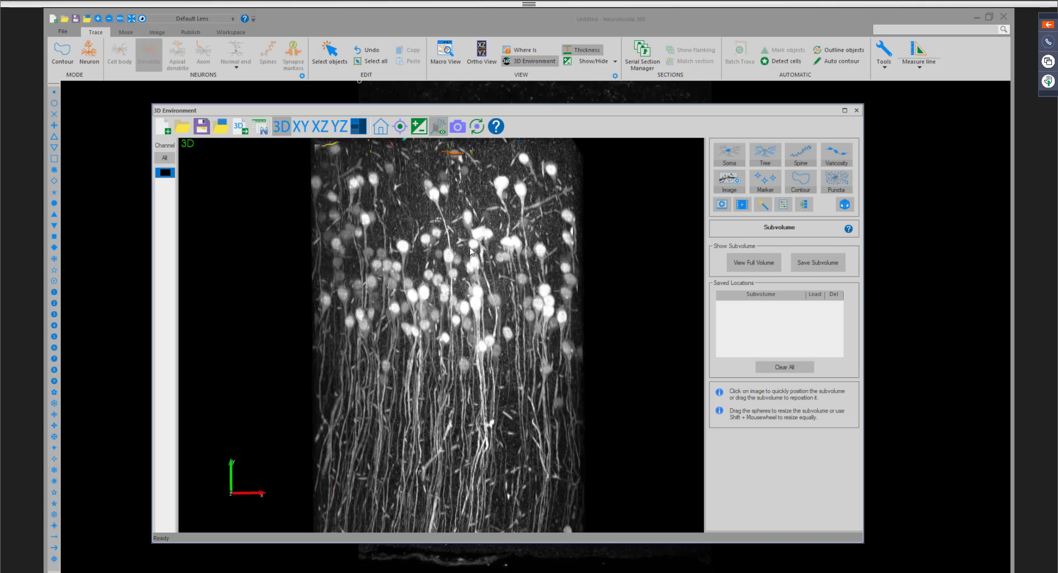
{"action": "left_click", "coordinate": [729, 157]}
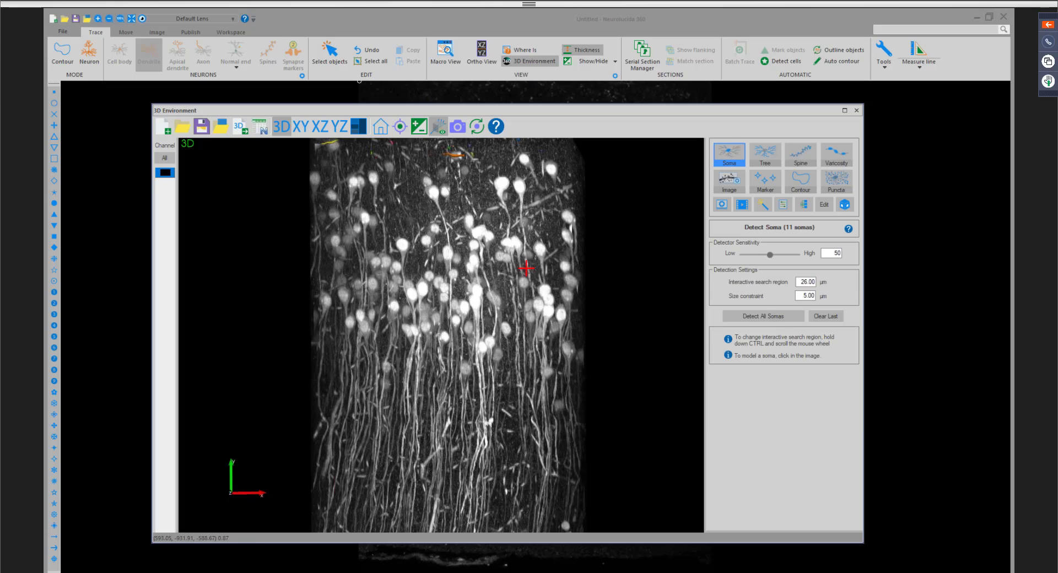
{"action": "left_click", "coordinate": [519, 187]}
{"action": "left_click", "coordinate": [503, 185]}
{"action": "left_click", "coordinate": [474, 301]}
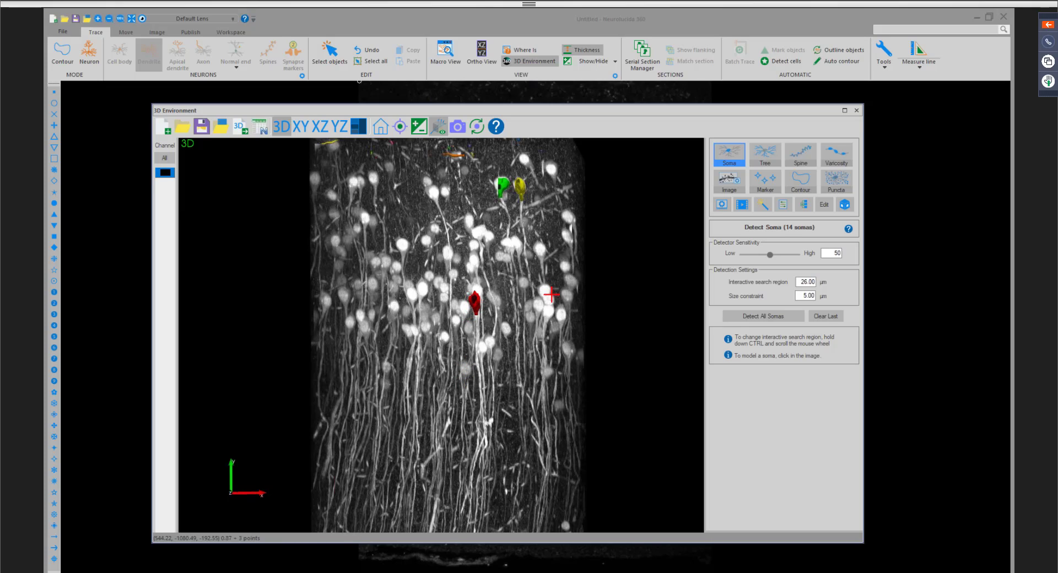
{"action": "left_click", "coordinate": [550, 308]}
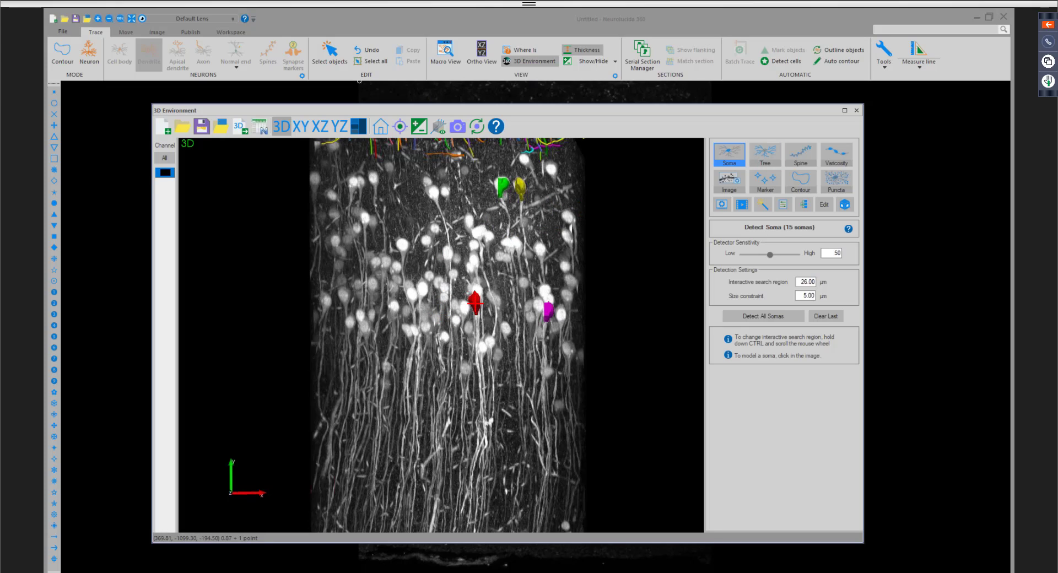
{"action": "left_click", "coordinate": [465, 307]}
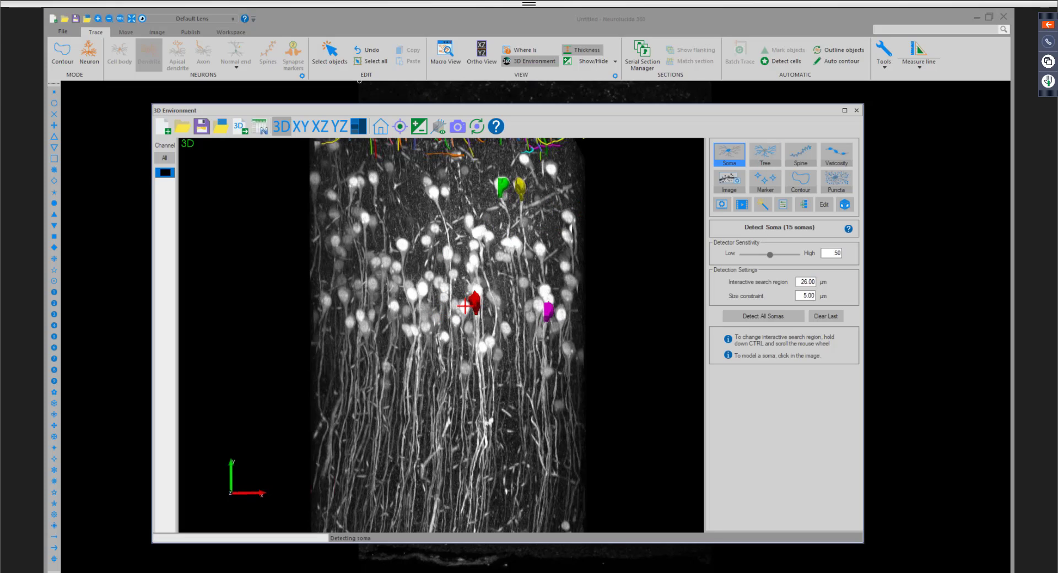
{"action": "left_click", "coordinate": [421, 287]}
Switch to automatic tree tracing and display the tracing seeds over the subvolume.
{"action": "left_click", "coordinate": [764, 155]}
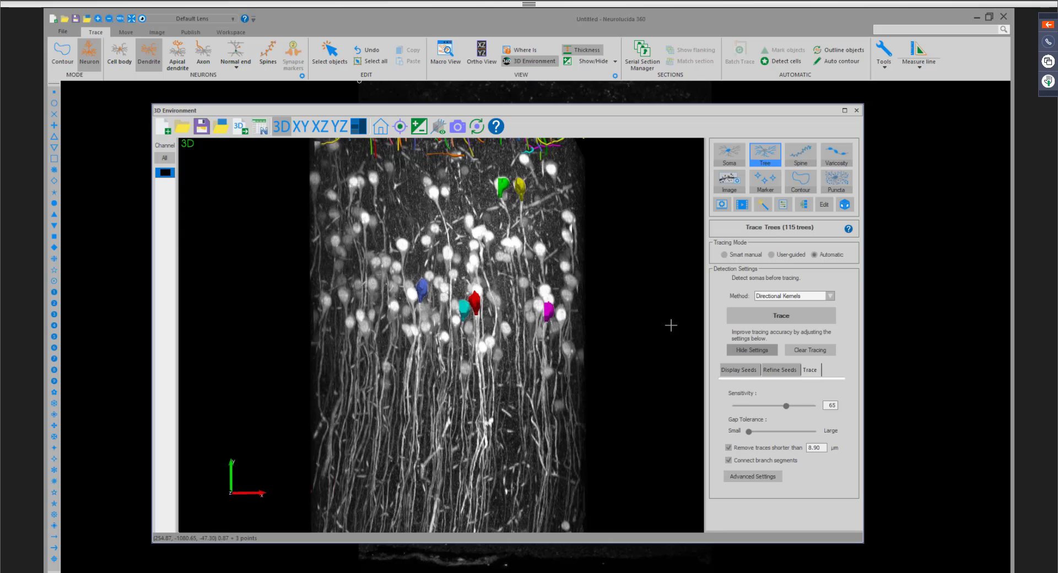
{"action": "left_click", "coordinate": [750, 371]}
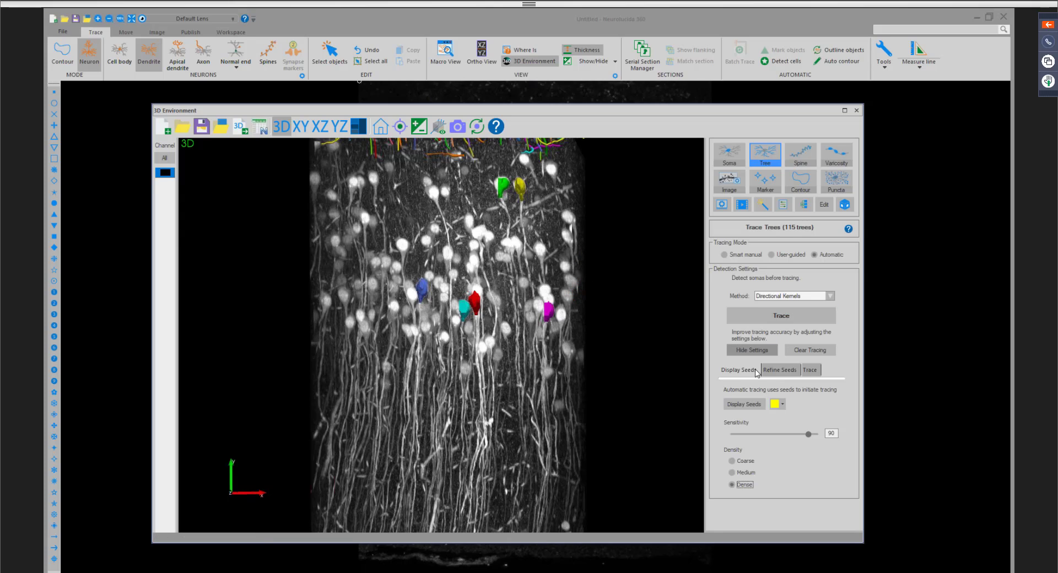
{"action": "left_click", "coordinate": [749, 403]}
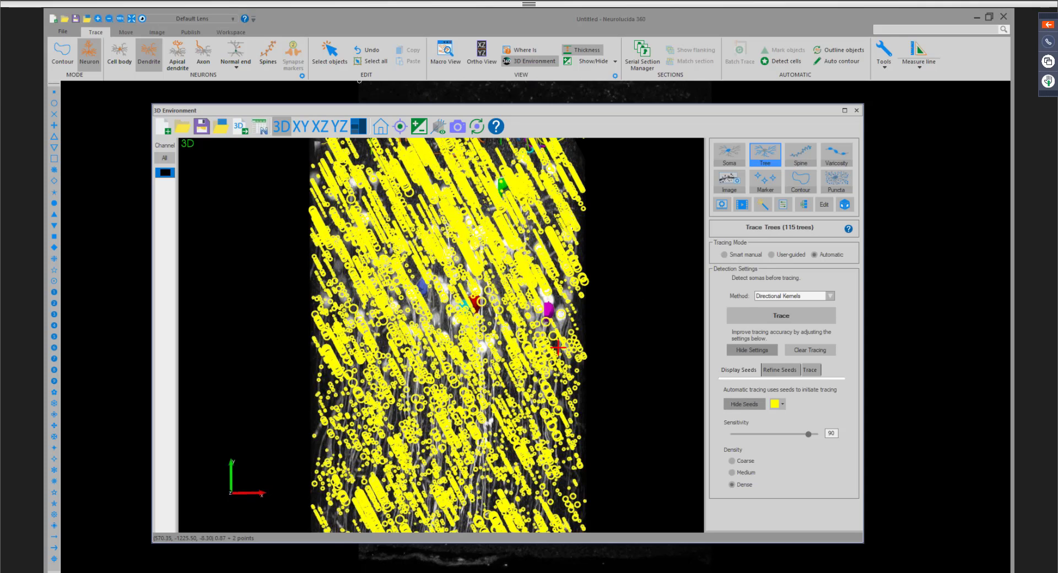
{"action": "scroll", "coordinate": [586, 329], "scroll_direction": "down", "scroll_amount": 2}
{"action": "middle_click_drag", "start_coordinate": [588, 326], "coordinate": [619, 333]}
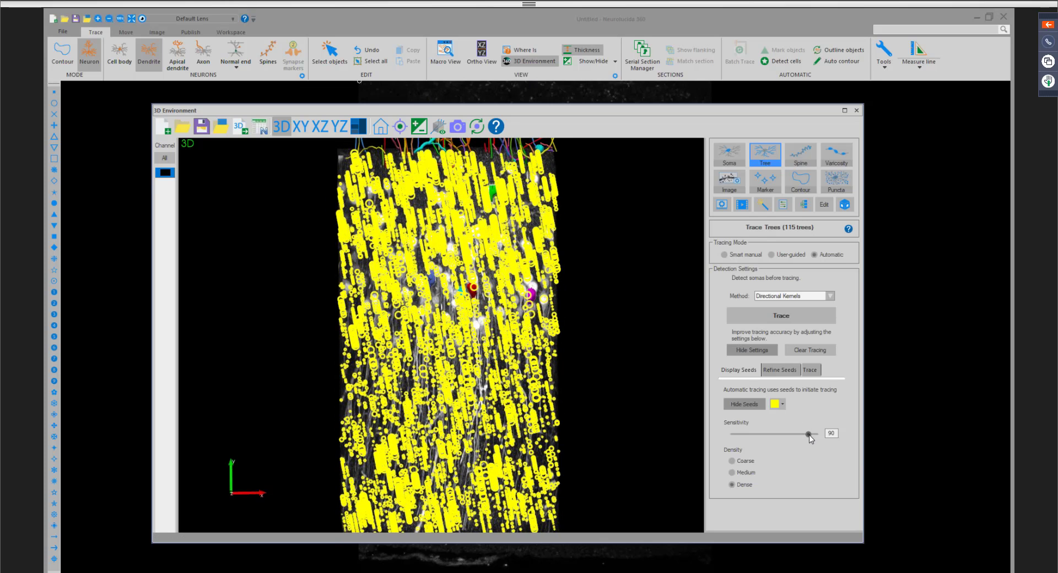
Change the seed density to Medium while trying seed sensitivities of 70 and 90.
{"action": "left_click_drag", "start_coordinate": [807, 435], "coordinate": [799, 436]}
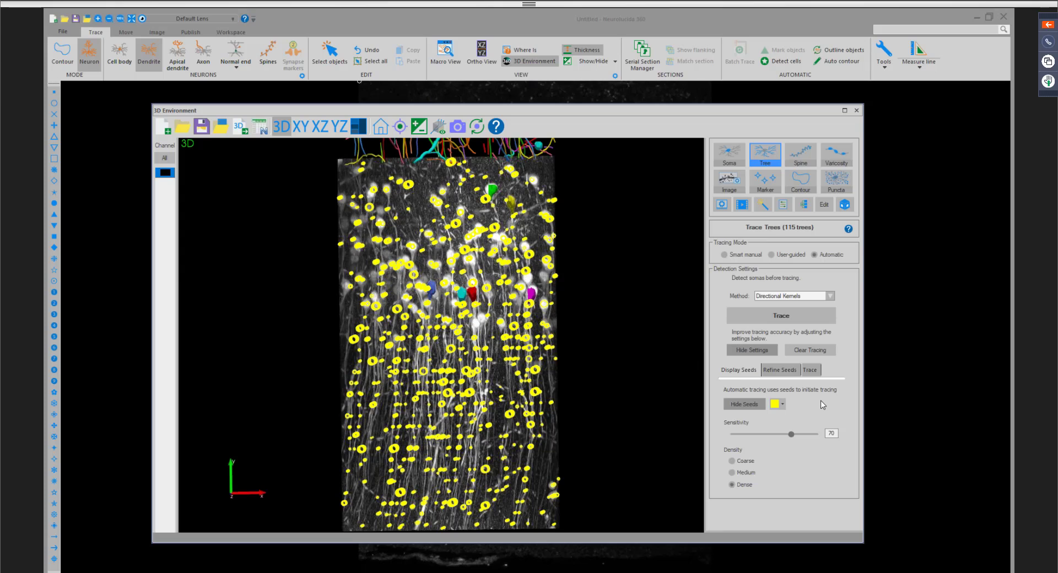
{"action": "left_click", "coordinate": [739, 469]}
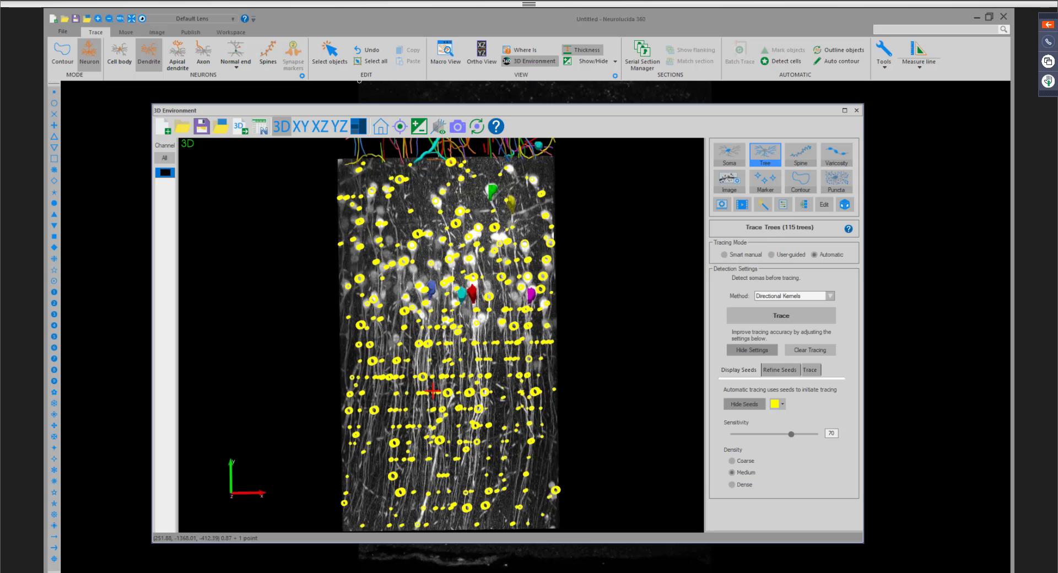
{"action": "left_click_drag", "start_coordinate": [501, 364], "coordinate": [559, 366]}
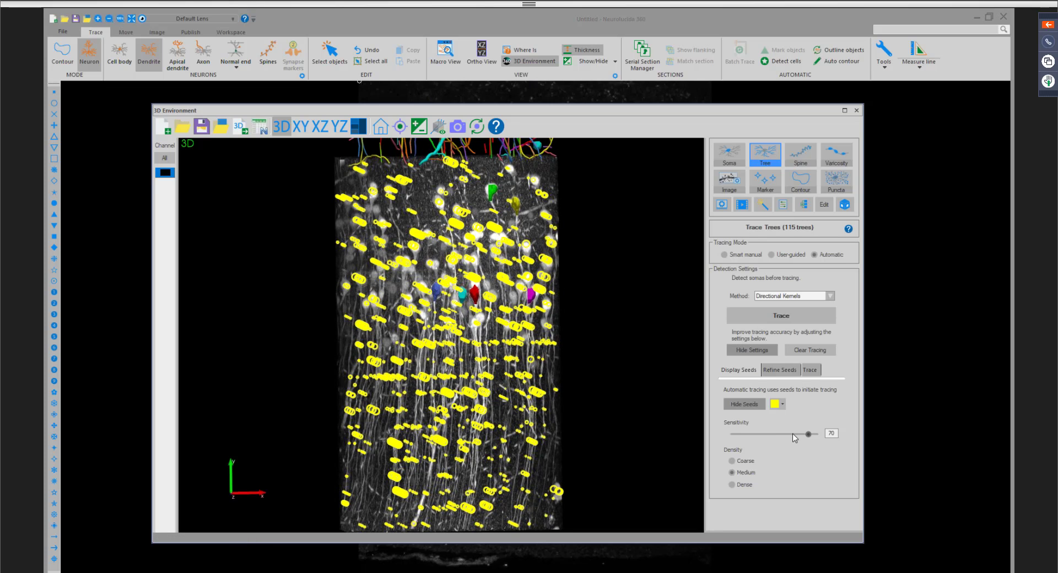
{"action": "left_click_drag", "start_coordinate": [793, 434], "coordinate": [809, 434]}
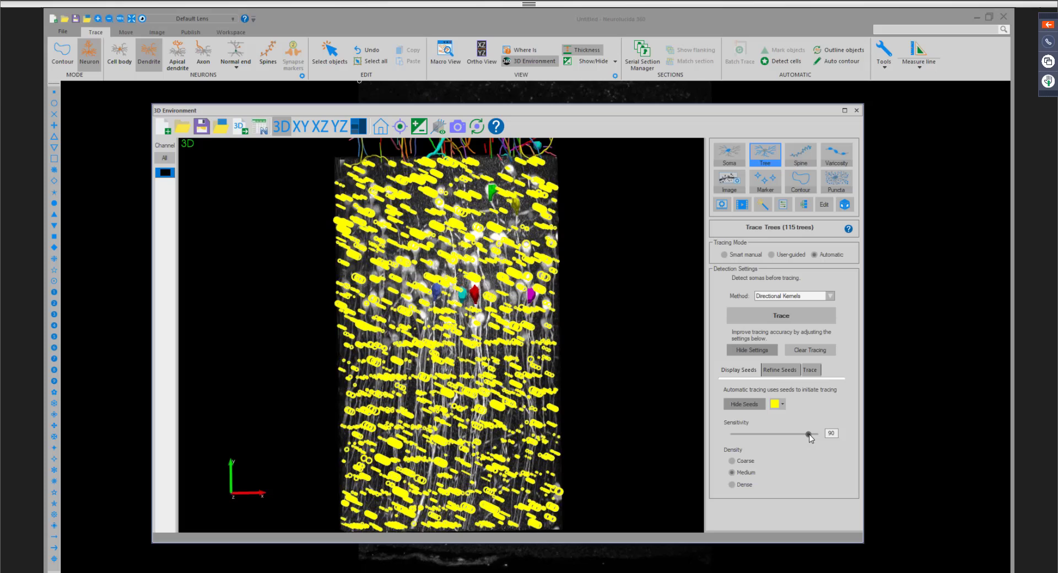
Validate the seeds and remove those lying on several cell bodies using the circular cursor.
{"action": "left_click", "coordinate": [780, 371]}
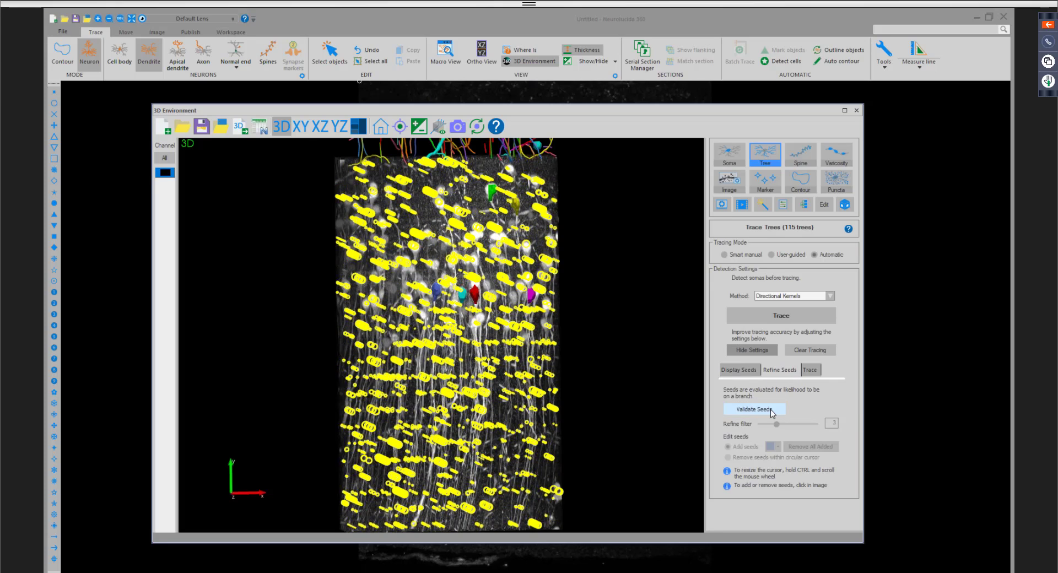
{"action": "left_click", "coordinate": [770, 409]}
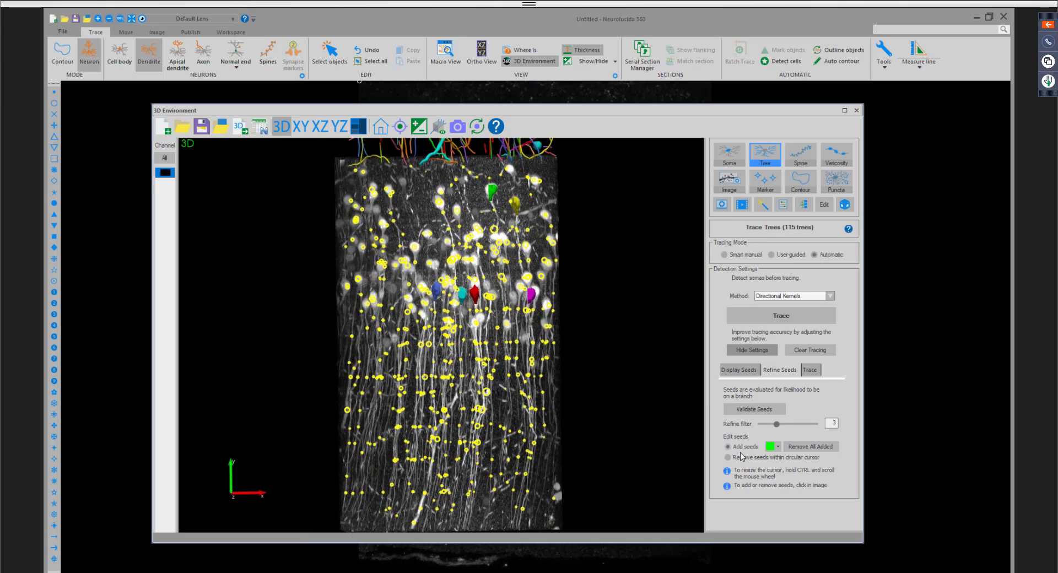
{"action": "left_click", "coordinate": [739, 457]}
{"action": "scroll", "coordinate": [566, 311], "scroll_direction": "up", "scroll_amount": 3}
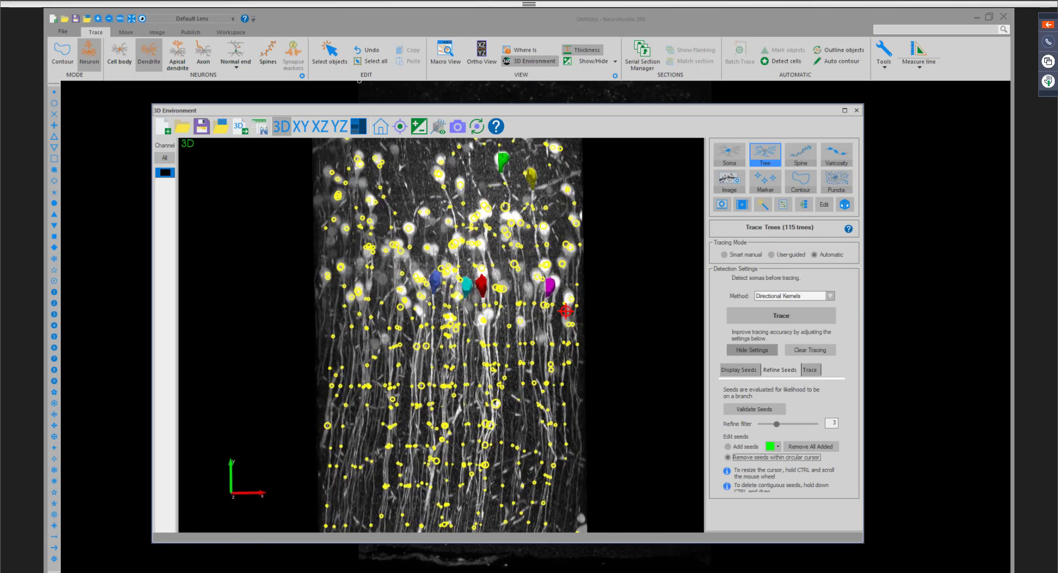
{"action": "left_click", "coordinate": [500, 314]}
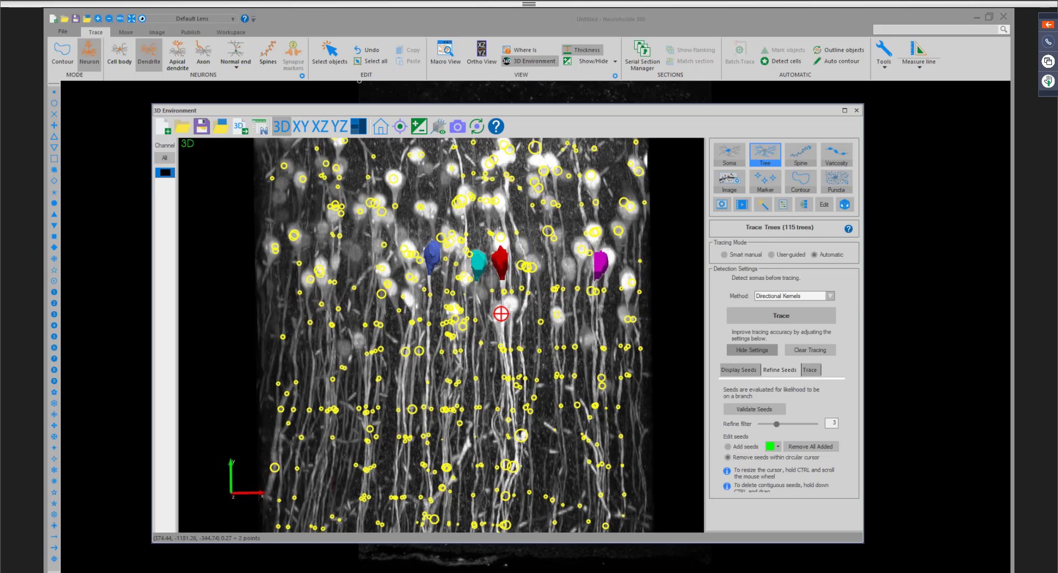
{"action": "left_click", "coordinate": [390, 180]}
{"action": "left_click", "coordinate": [376, 201]}
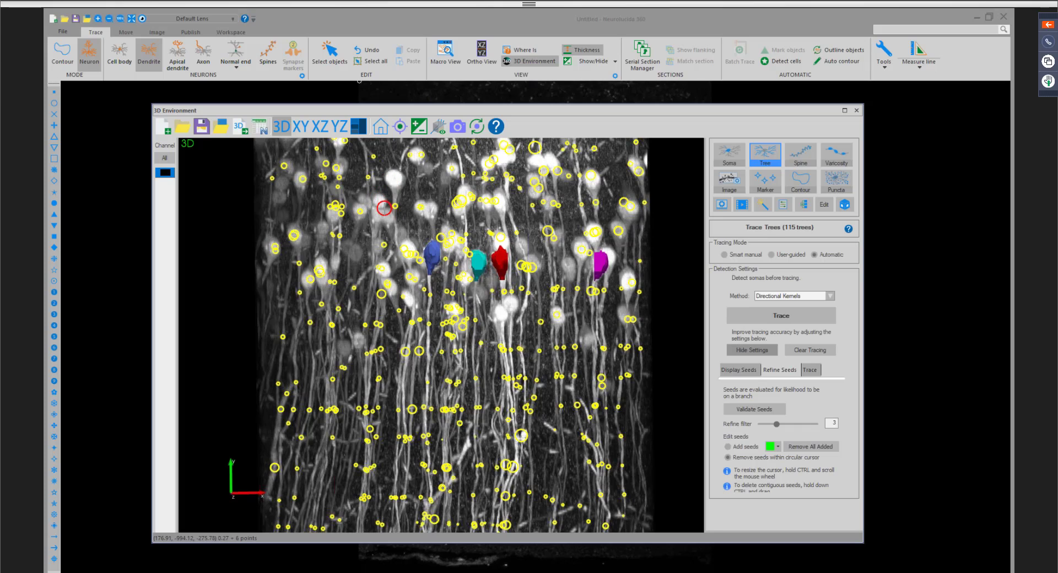
{"action": "left_click", "coordinate": [385, 214]}
{"action": "left_click", "coordinate": [317, 273]}
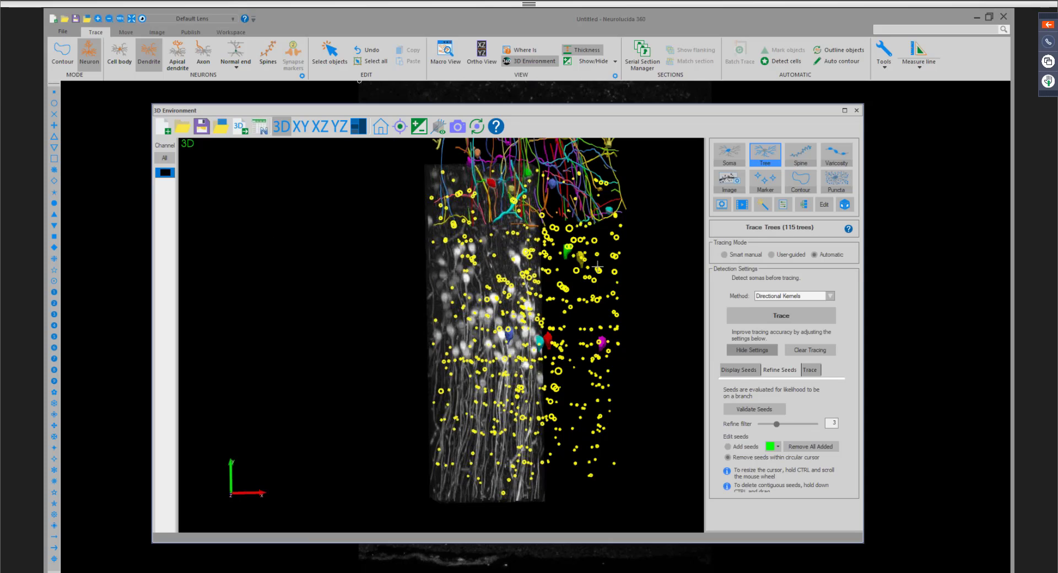
Automatically trace the trees from the refined seeds, and briefly toggle the tracing's visibility to compare it with the image.
{"action": "middle_click_drag", "start_coordinate": [632, 267], "coordinate": [557, 268]}
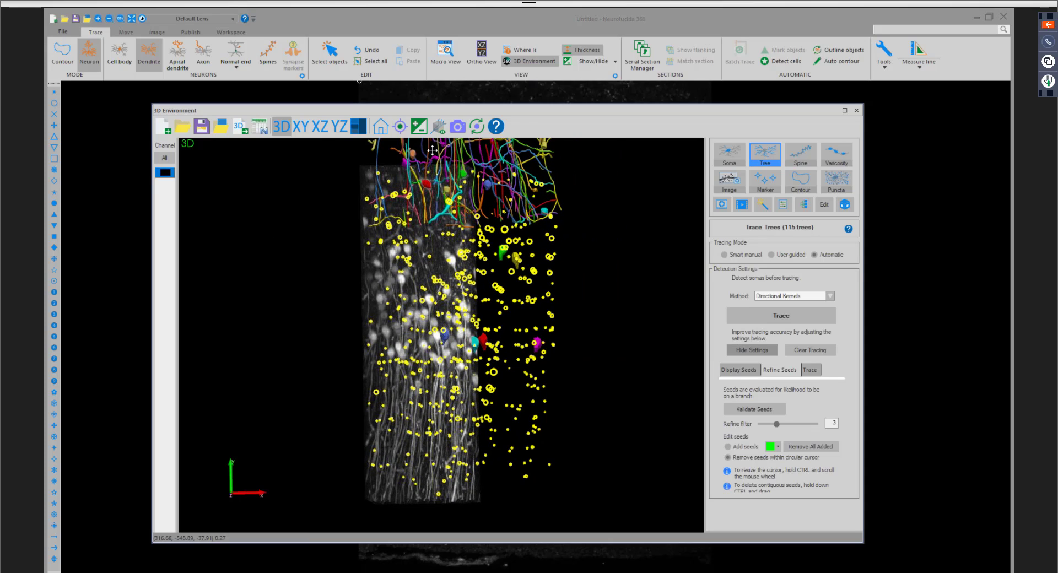
{"action": "left_click", "coordinate": [381, 126]}
{"action": "scroll", "coordinate": [500, 278], "scroll_direction": "down", "scroll_amount": 2}
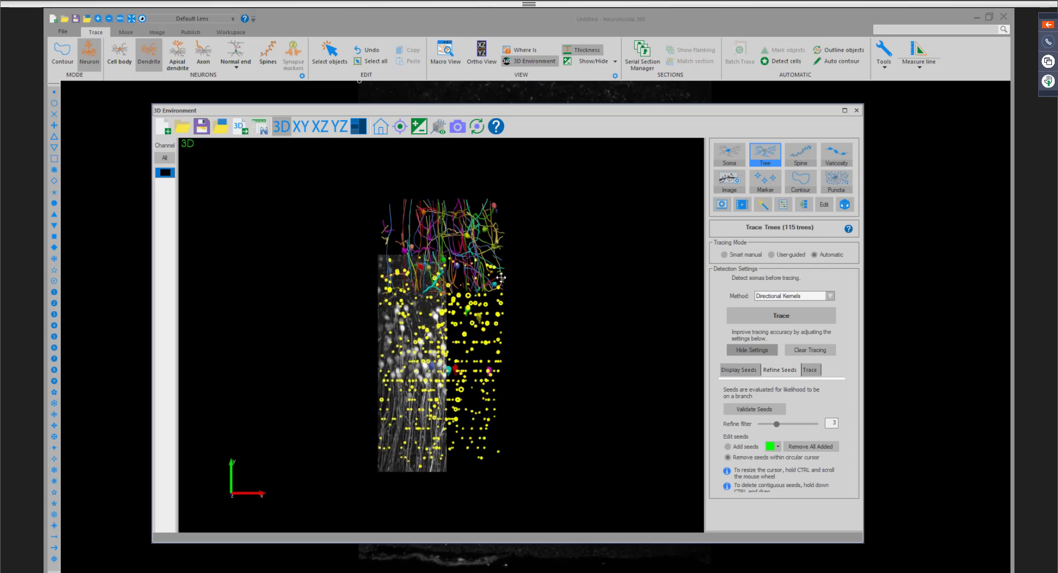
{"action": "scroll", "coordinate": [500, 277], "scroll_direction": "up", "scroll_amount": 4}
{"action": "left_click", "coordinate": [819, 371]}
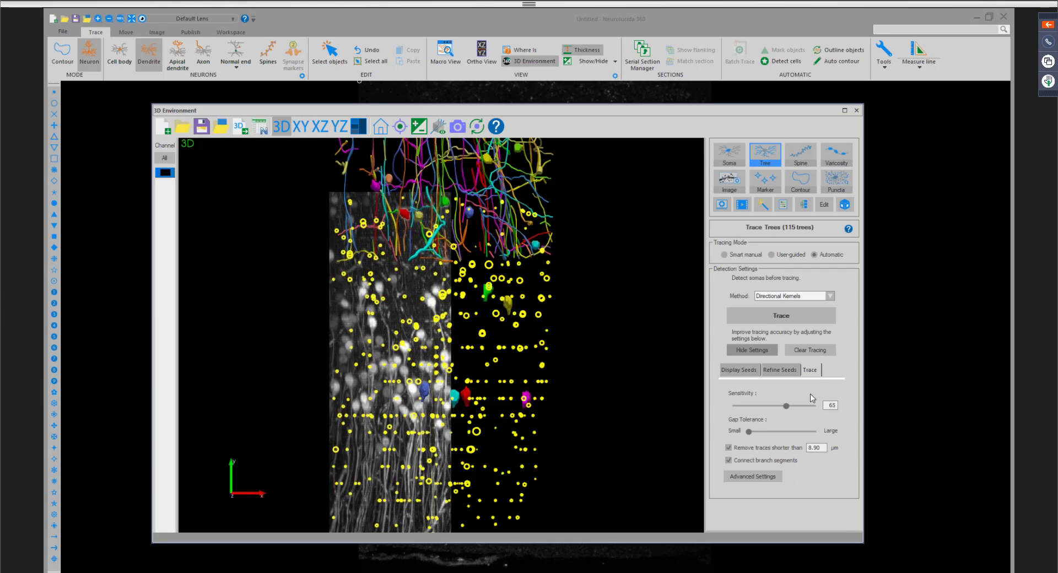
{"action": "left_click", "coordinate": [798, 312]}
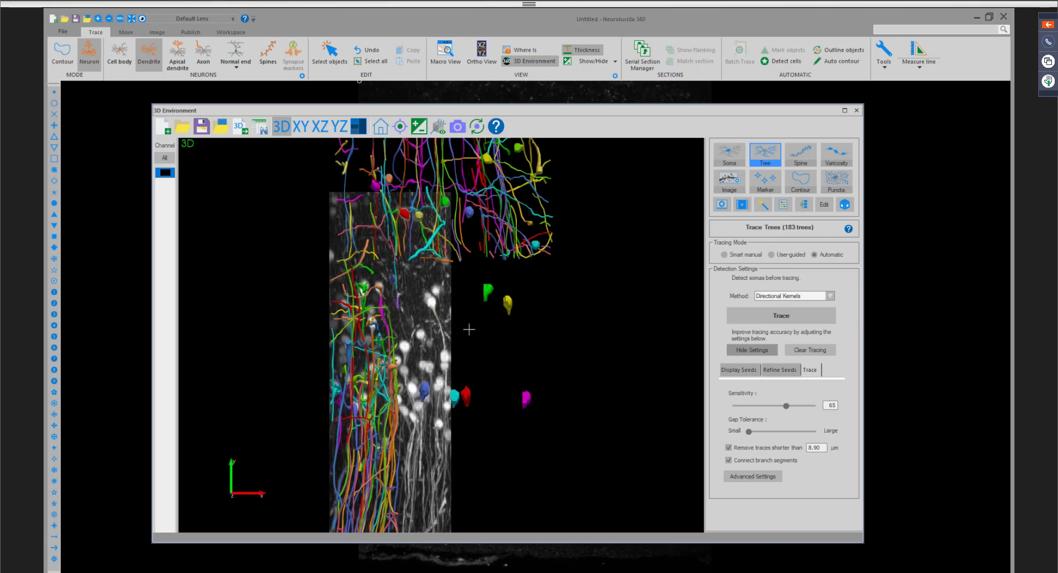
{"action": "left_click", "coordinate": [419, 126]}
{"action": "left_click", "coordinate": [419, 126]}
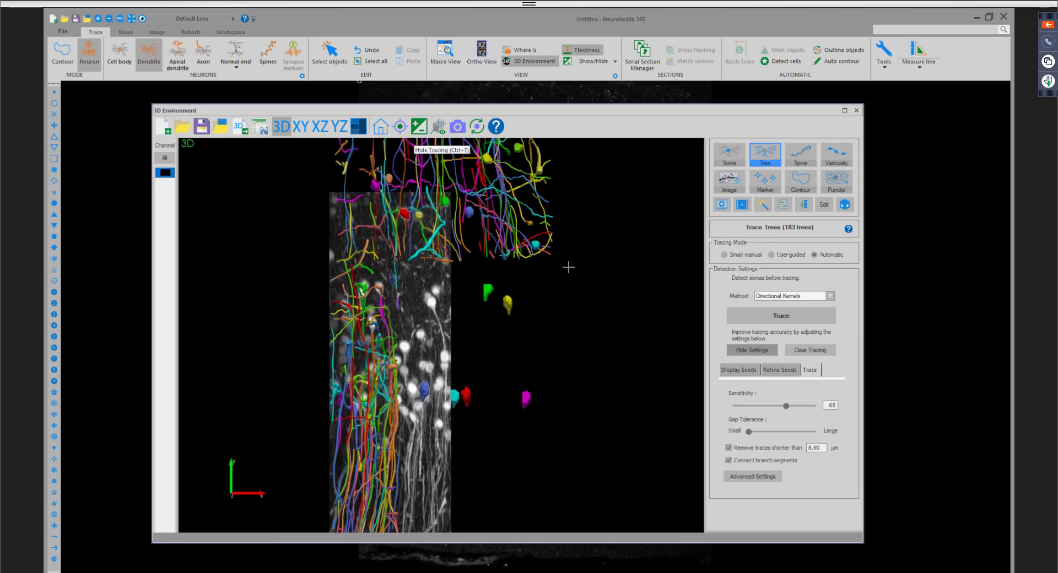
Widen and reposition the subvolume box to span the full image width directly below the upper traced layer, and display only that subvolume.
{"action": "mouse_move", "coordinate": [553, 274]}
{"action": "left_mouse_down"}
{"action": "mouse_move", "coordinate": [610, 270]}
{"action": "mouse_move", "coordinate": [546, 261]}
{"action": "mouse_move", "coordinate": [584, 274]}
{"action": "mouse_move", "coordinate": [567, 305]}
{"action": "mouse_move", "coordinate": [547, 313]}
{"action": "left_mouse_up"}
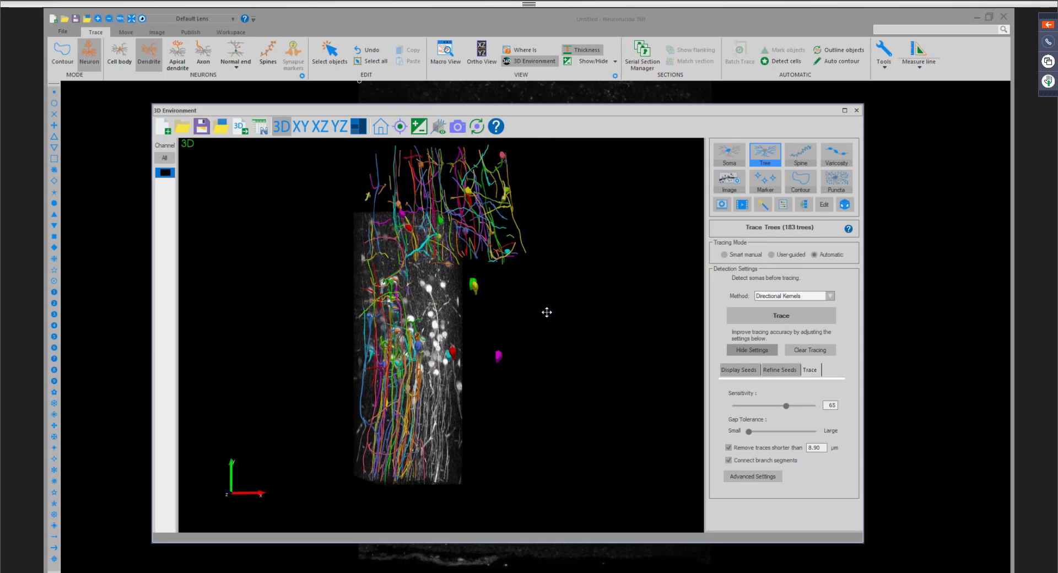
{"action": "left_click", "coordinate": [845, 205]}
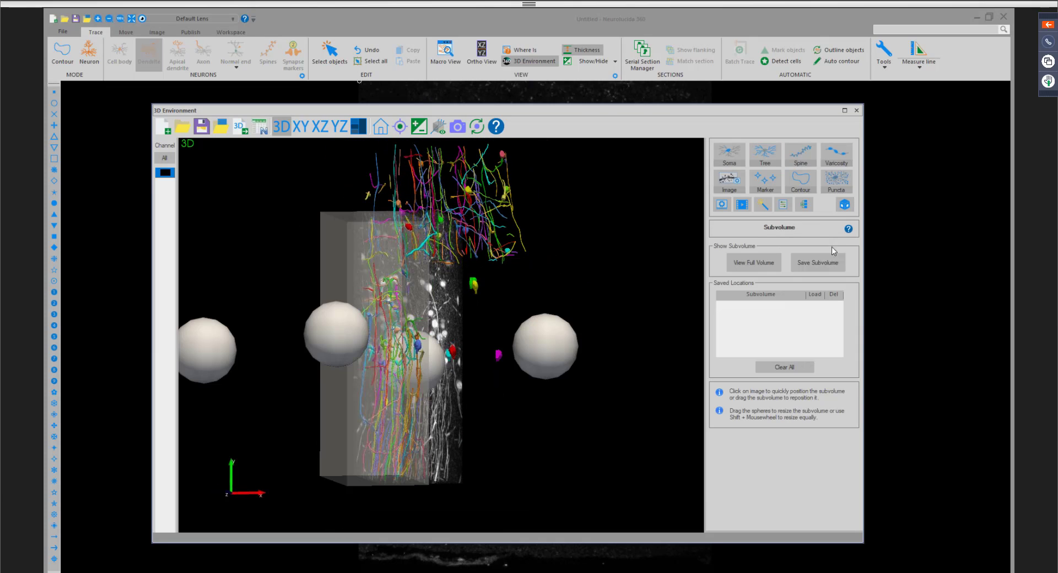
{"action": "left_click", "coordinate": [754, 263]}
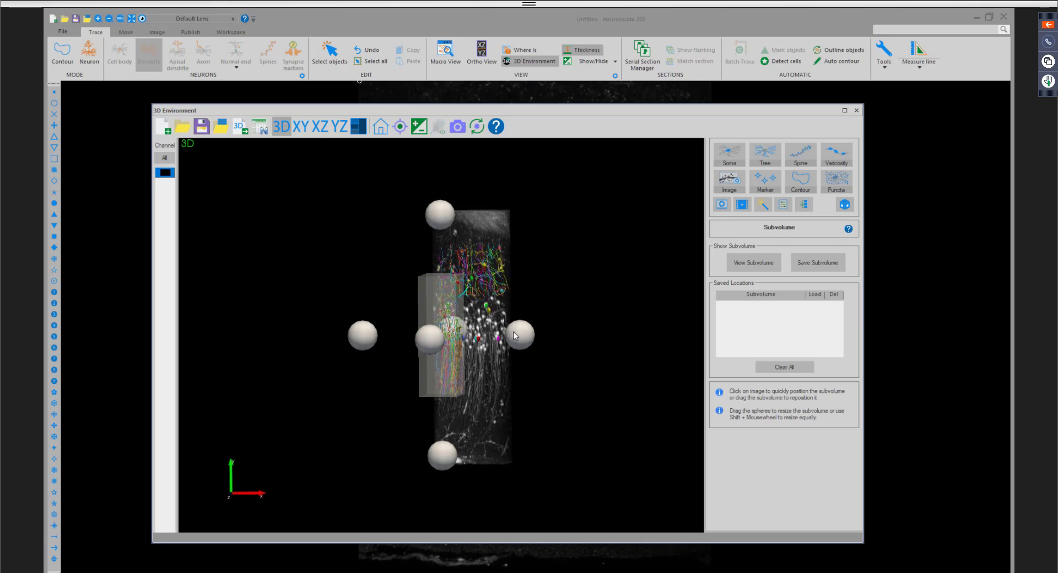
{"action": "left_click_drag", "start_coordinate": [514, 332], "coordinate": [575, 331]}
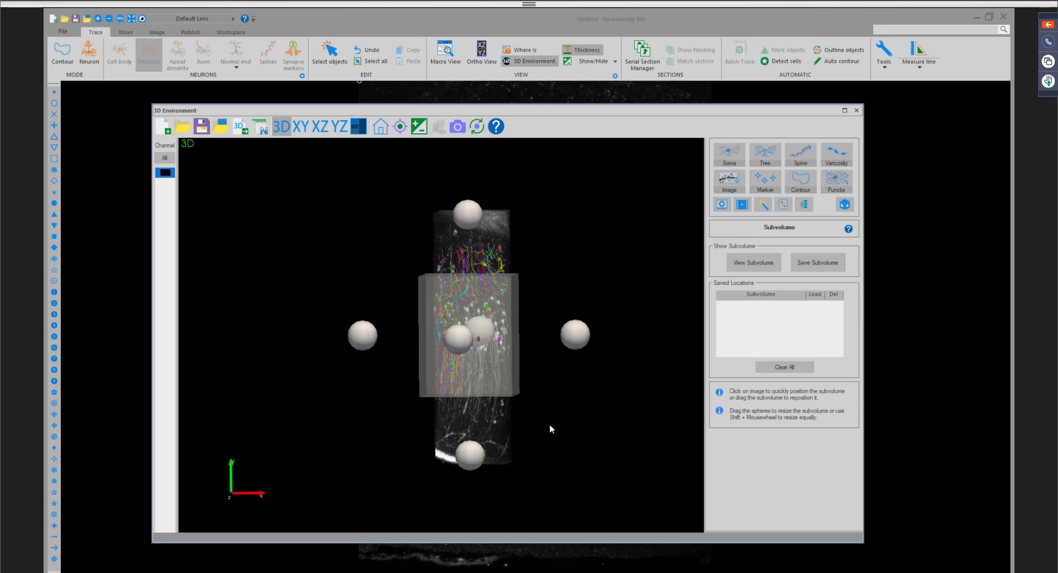
{"action": "left_click_drag", "start_coordinate": [550, 426], "coordinate": [557, 420]}
{"action": "left_click", "coordinate": [478, 349]}
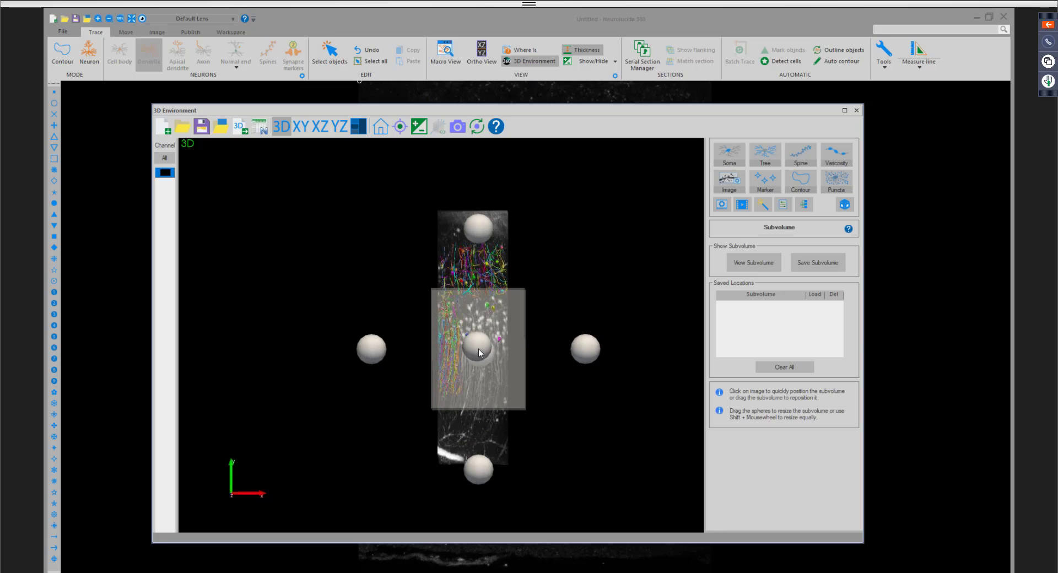
{"action": "left_click_drag", "start_coordinate": [590, 348], "coordinate": [547, 344]}
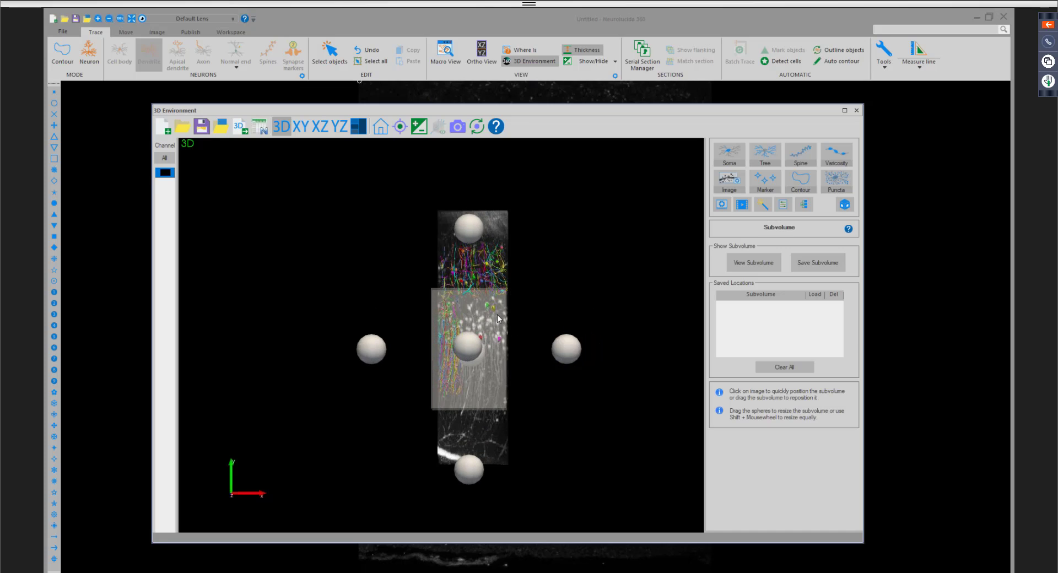
{"action": "left_click_drag", "start_coordinate": [498, 318], "coordinate": [485, 353]}
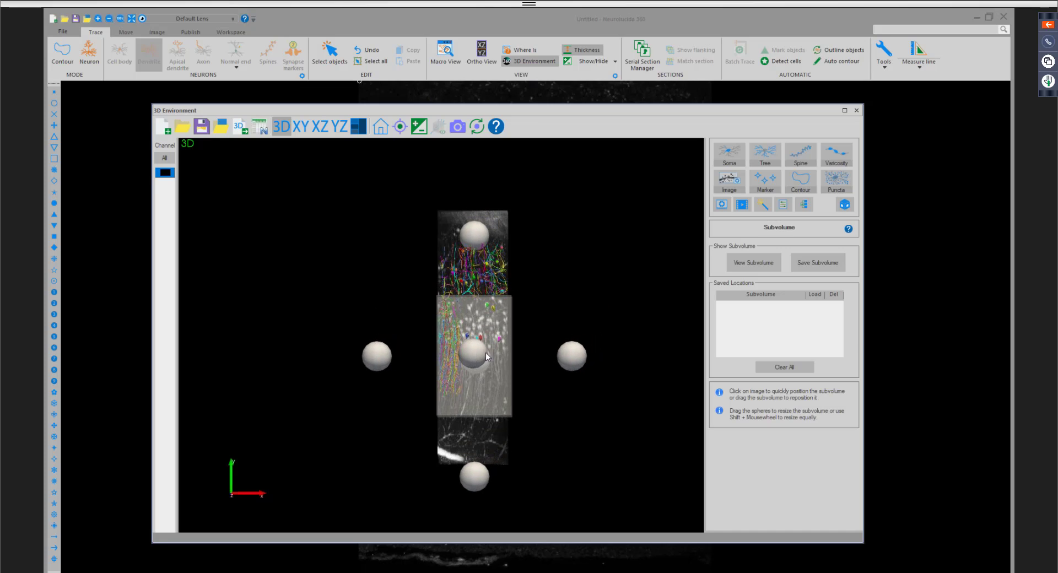
{"action": "left_click", "coordinate": [754, 263]}
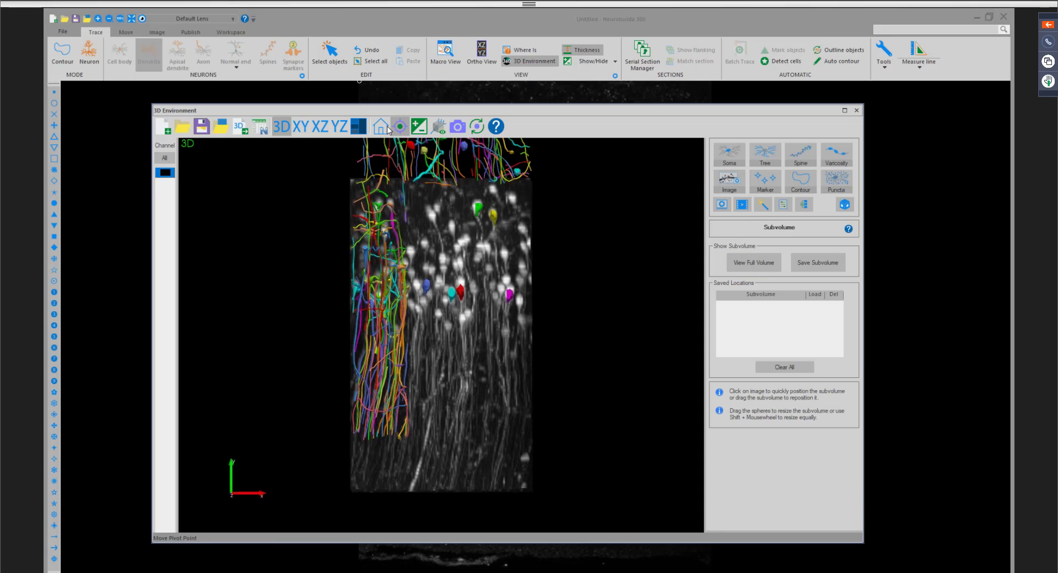
Automatically trace the trees throughout the widened subvolume.
{"action": "left_click", "coordinate": [765, 155]}
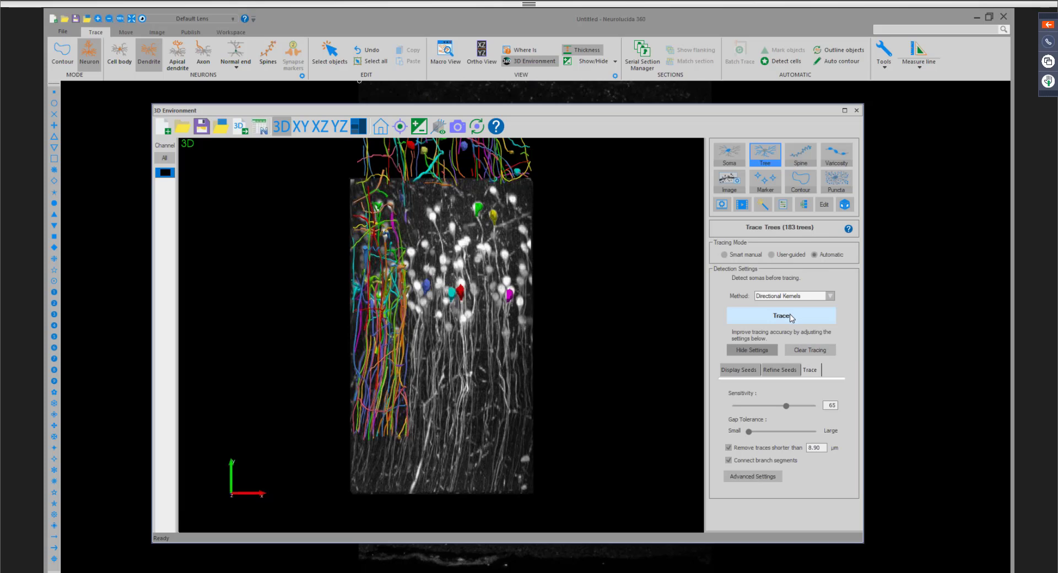
{"action": "left_click", "coordinate": [792, 317]}
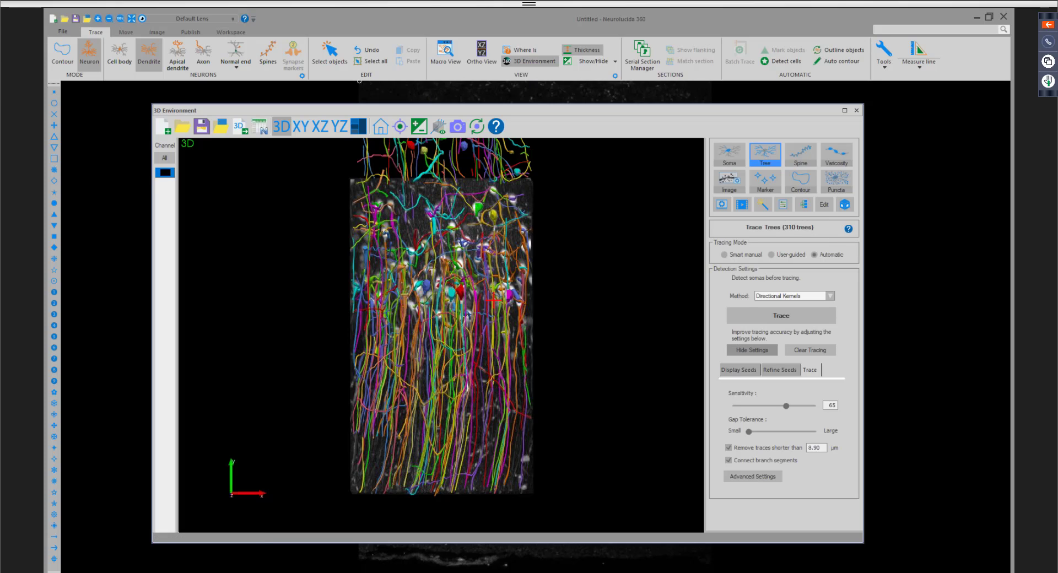
Show the full image volume and lower the subvolume box's upper edge so it covers only the lower half of the newly traced region.
{"action": "left_click", "coordinate": [845, 205]}
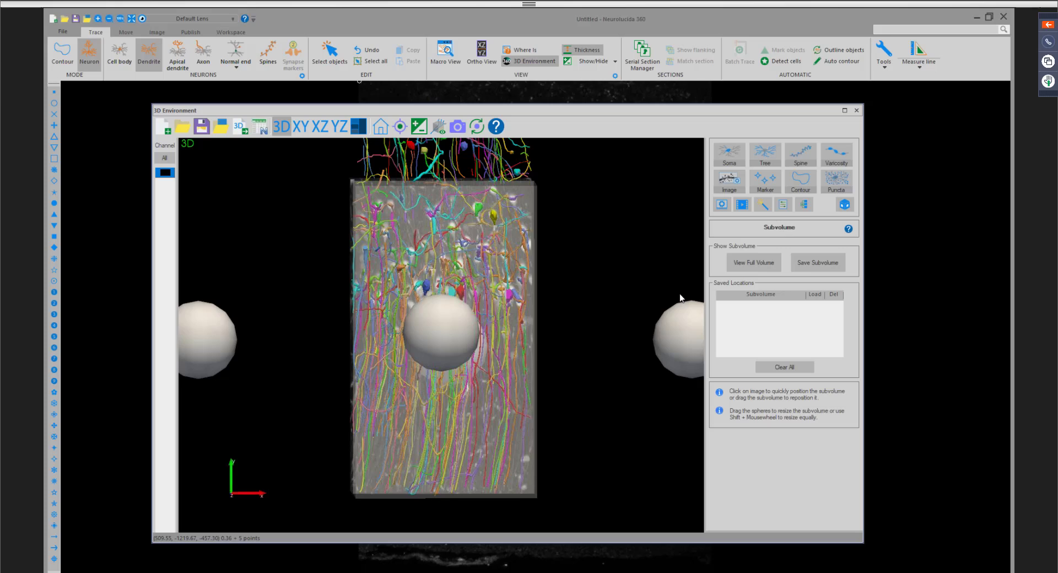
{"action": "left_click", "coordinate": [752, 264]}
{"action": "left_click_drag", "start_coordinate": [530, 312], "coordinate": [560, 310]}
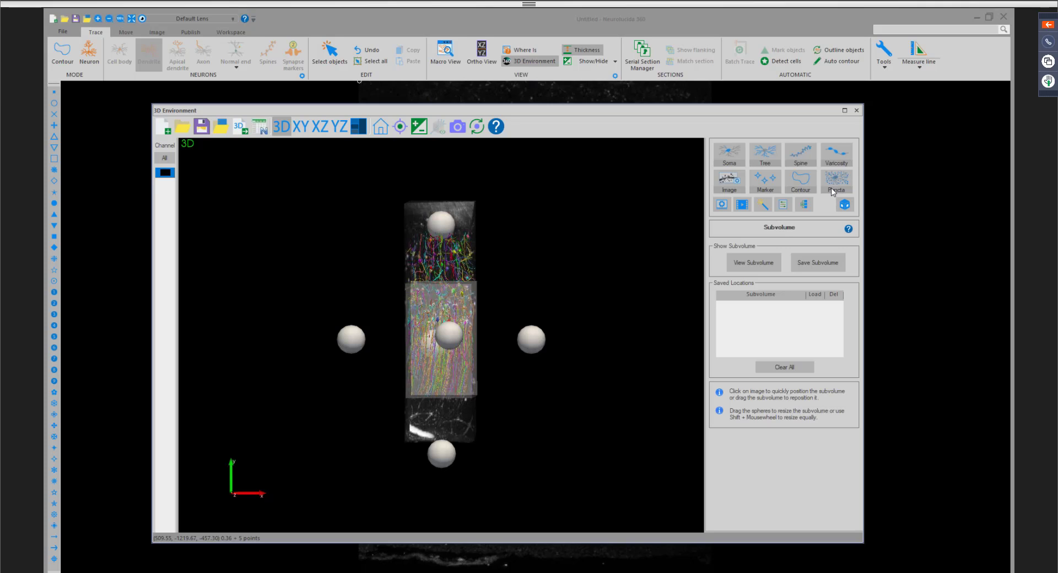
{"action": "left_click_drag", "start_coordinate": [445, 227], "coordinate": [444, 280]}
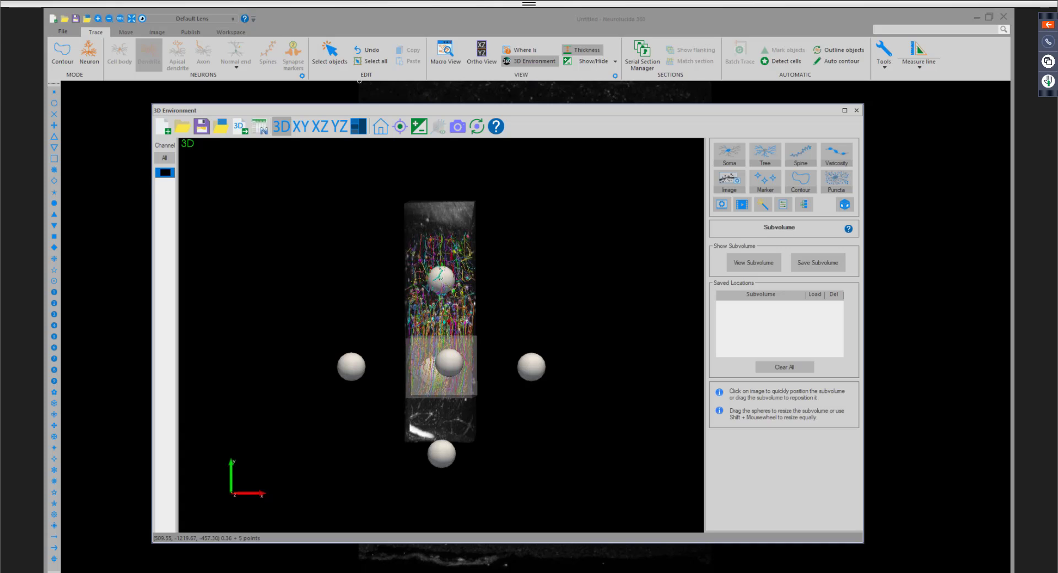
{"action": "scroll", "coordinate": [555, 277], "scroll_direction": "up", "scroll_amount": 3}
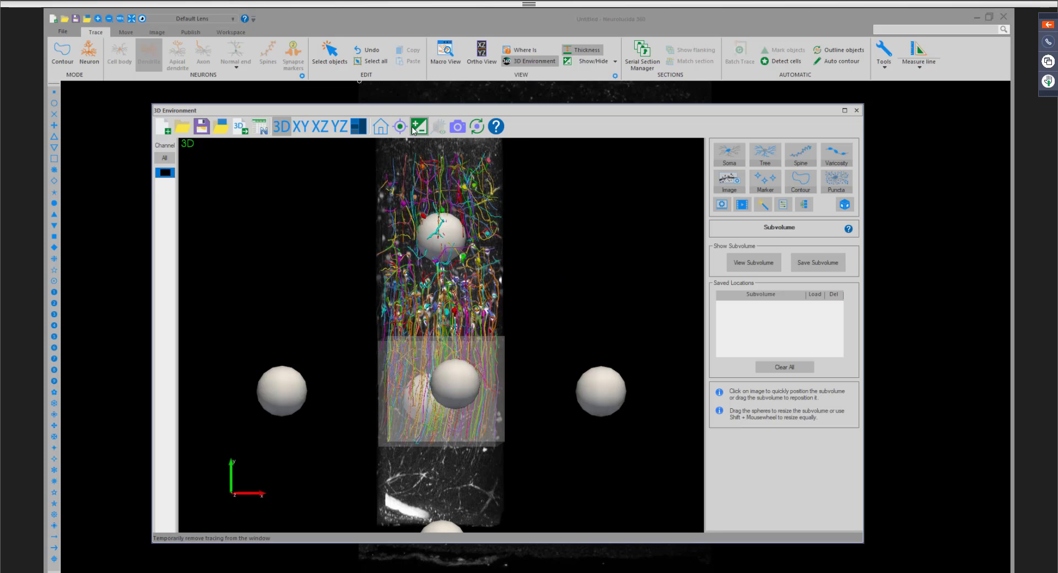
{"action": "left_click", "coordinate": [381, 127]}
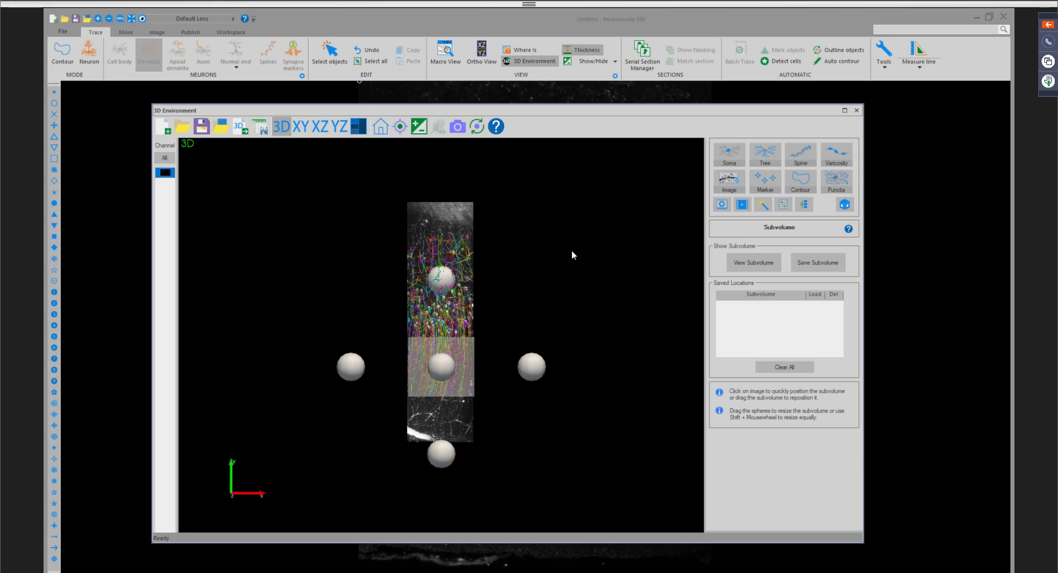
Return to tree tracing and send the tracing to Neurolucida Explorer, saving it on the Desktop as SubvolumeTestdata in XML Document format.
{"action": "left_click", "coordinate": [779, 155]}
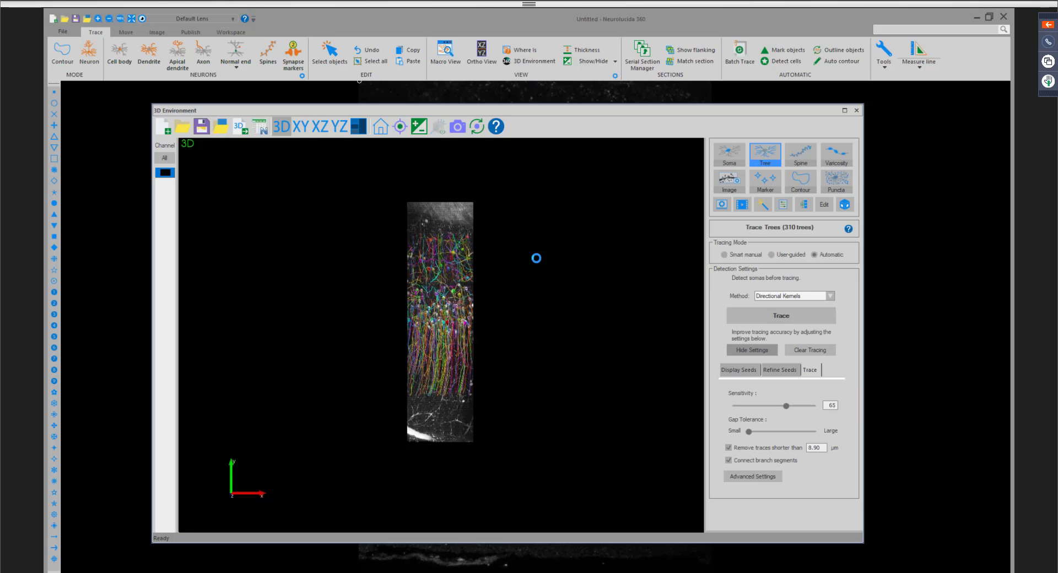
{"action": "scroll", "coordinate": [514, 256], "scroll_direction": "up", "scroll_amount": 5}
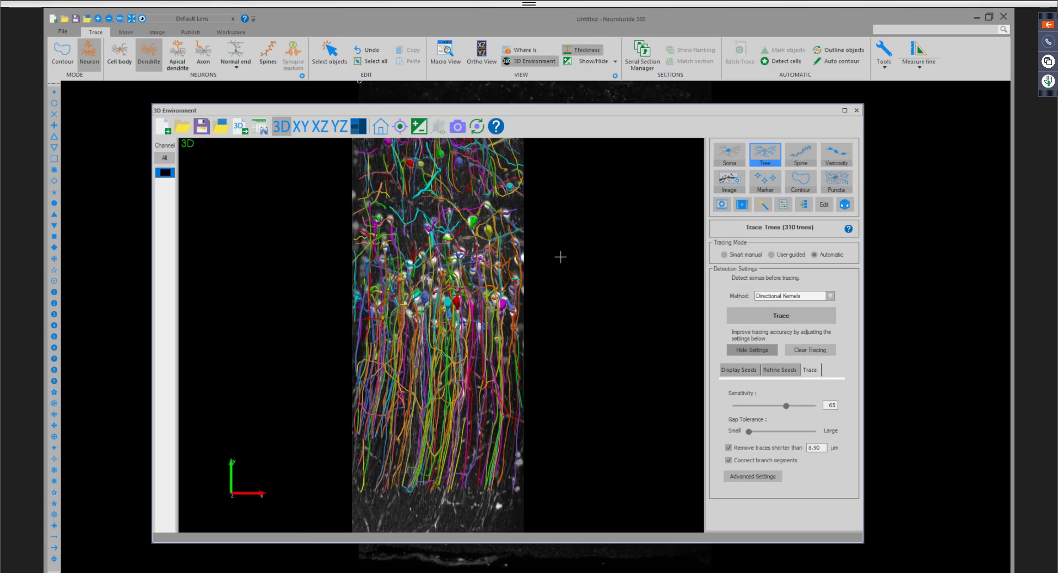
{"action": "left_click", "coordinate": [261, 130]}
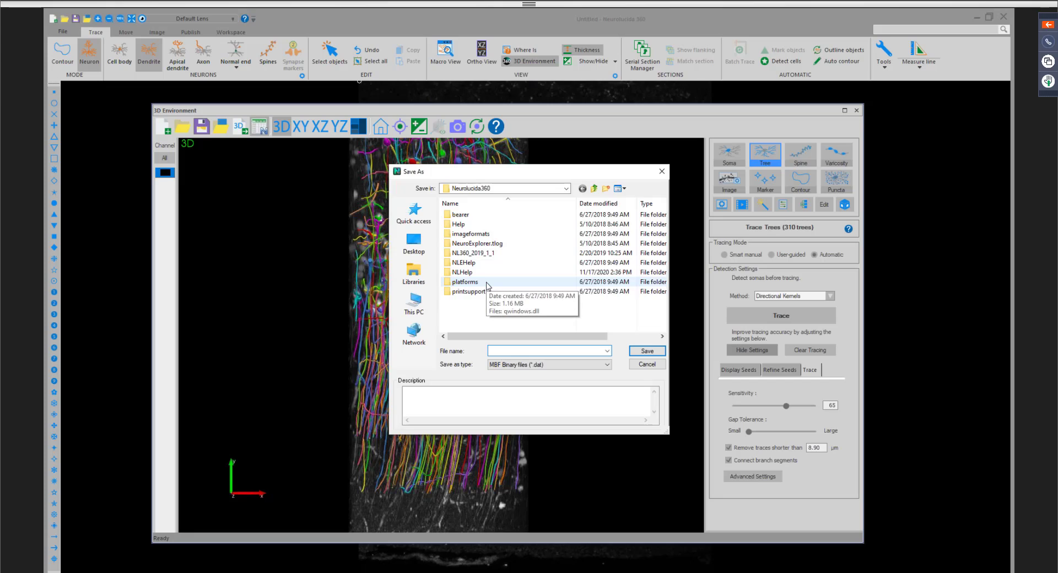
{"action": "type", "text": "SubvolumeTestdata"}
{"action": "left_click", "coordinate": [573, 365]}
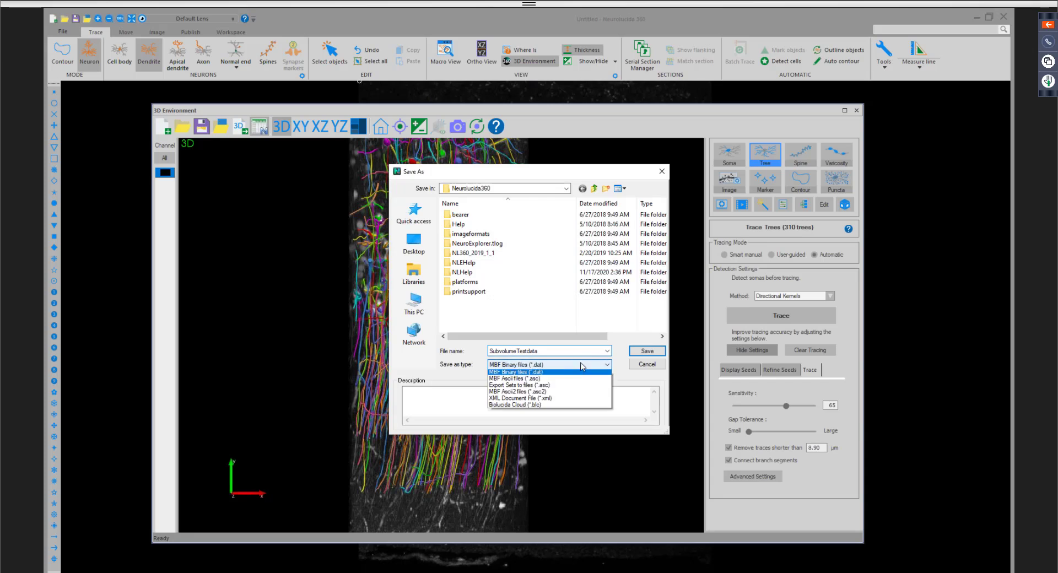
{"action": "left_click", "coordinate": [562, 402]}
{"action": "left_click", "coordinate": [651, 353]}
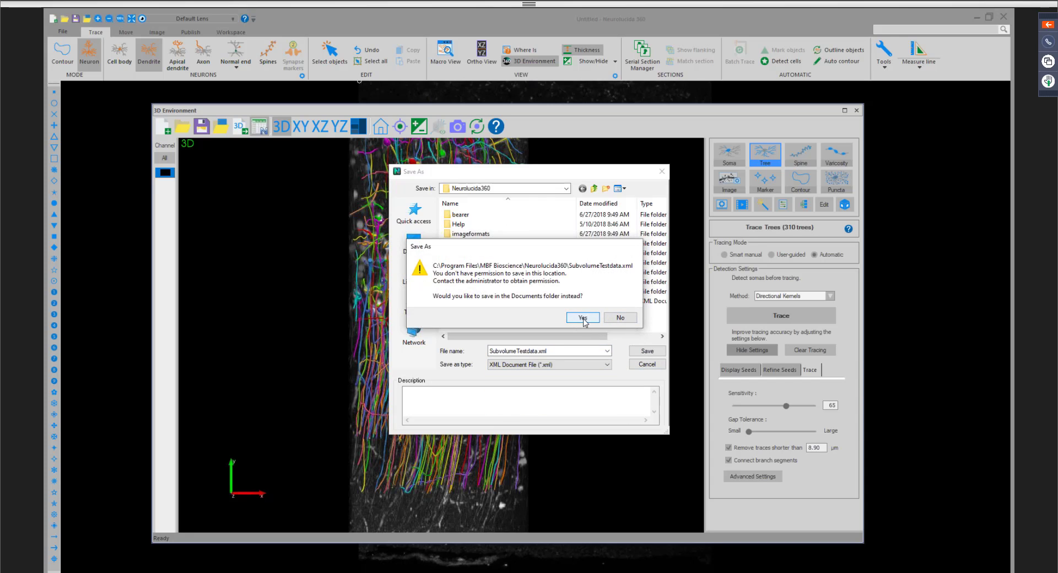
{"action": "left_click", "coordinate": [587, 323]}
{"action": "left_click", "coordinate": [414, 243]}
{"action": "left_click", "coordinate": [647, 351]}
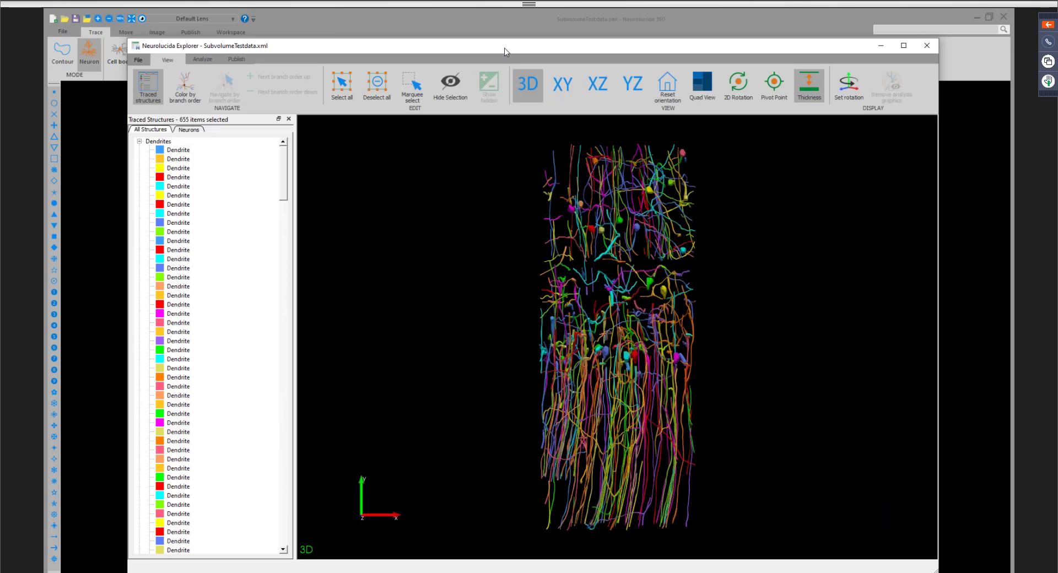
Maximize Neurolucida Explorer and examine the traced dendrites and somas in 3D, especially the gap between the upper and lower traced layers.
{"action": "double_click", "coordinate": [505, 48]}
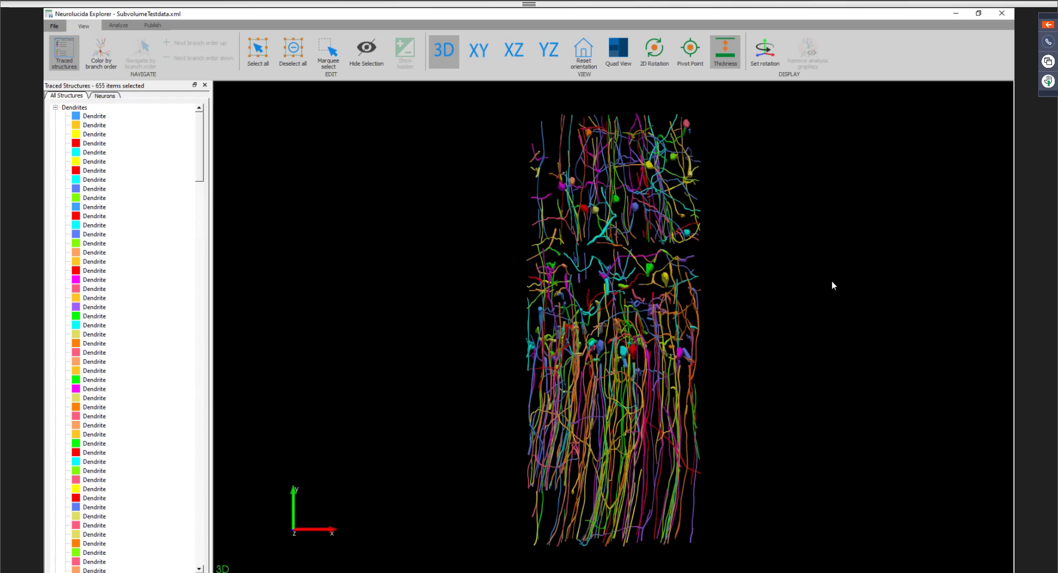
{"action": "left_click_drag", "start_coordinate": [598, 249], "coordinate": [704, 261]}
{"action": "scroll", "coordinate": [703, 261], "scroll_direction": "up", "scroll_amount": 3}
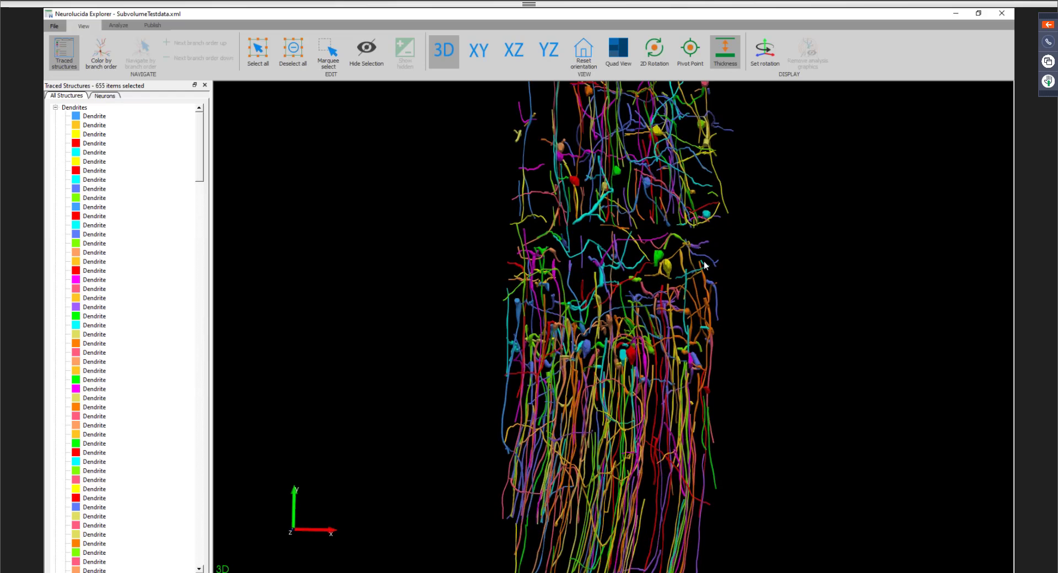
{"action": "middle_click_drag", "start_coordinate": [704, 262], "coordinate": [737, 344]}
{"action": "scroll", "coordinate": [738, 344], "scroll_direction": "up", "scroll_amount": 3}
{"action": "scroll", "coordinate": [737, 343], "scroll_direction": "up", "scroll_amount": 2}
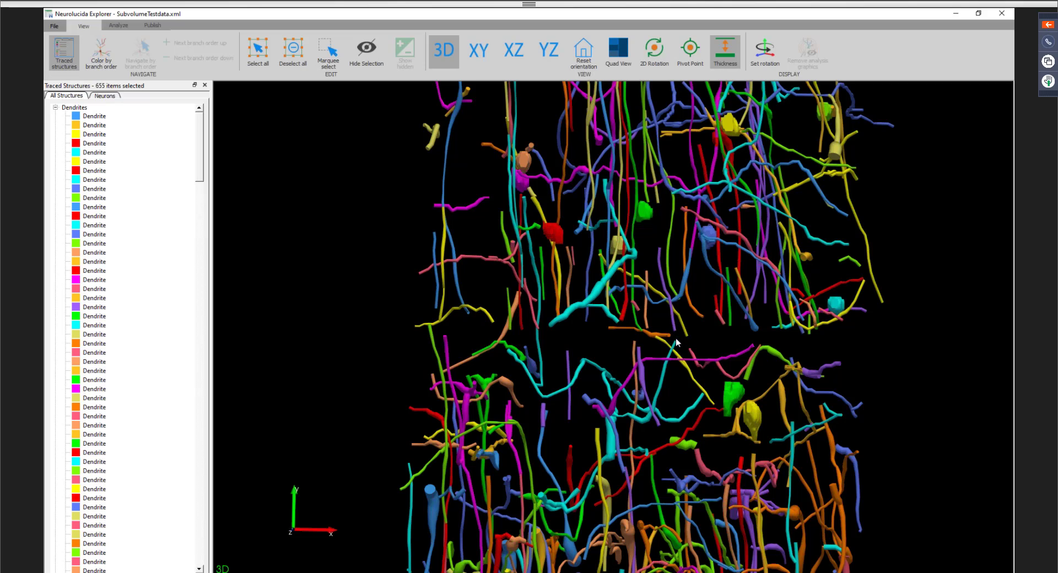
{"action": "left_click_drag", "start_coordinate": [677, 339], "coordinate": [747, 353]}
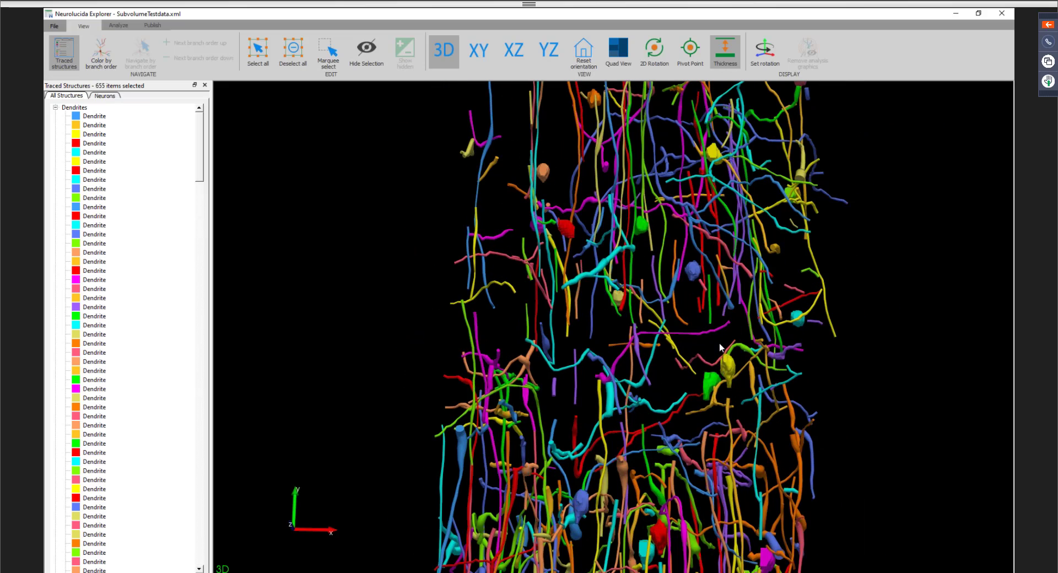
{"action": "scroll", "coordinate": [607, 342], "scroll_direction": "down", "scroll_amount": 2}
{"action": "left_click_drag", "start_coordinate": [633, 328], "coordinate": [625, 311]}
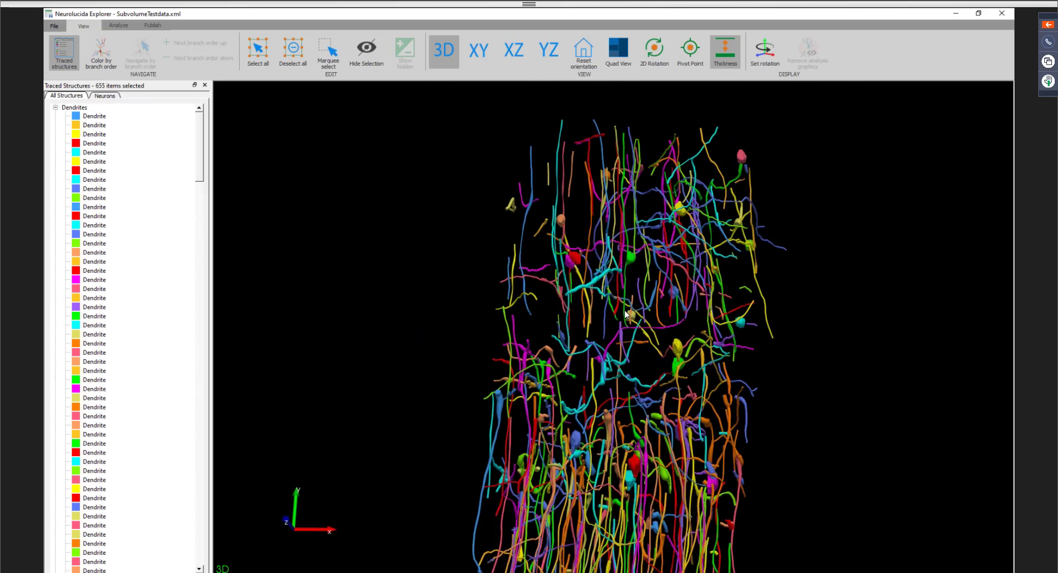
{"action": "scroll", "coordinate": [624, 310], "scroll_direction": "down", "scroll_amount": 3}
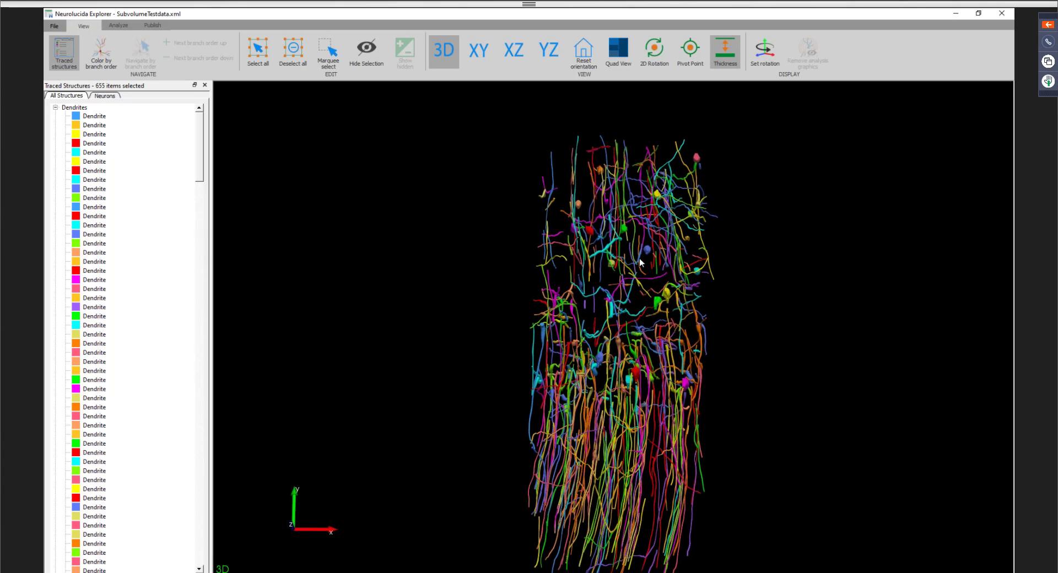
Run a structure analysis producing the Neuron Summary for the traced cell bodies and dendrites, and close the results table.
{"action": "left_click", "coordinate": [125, 28]}
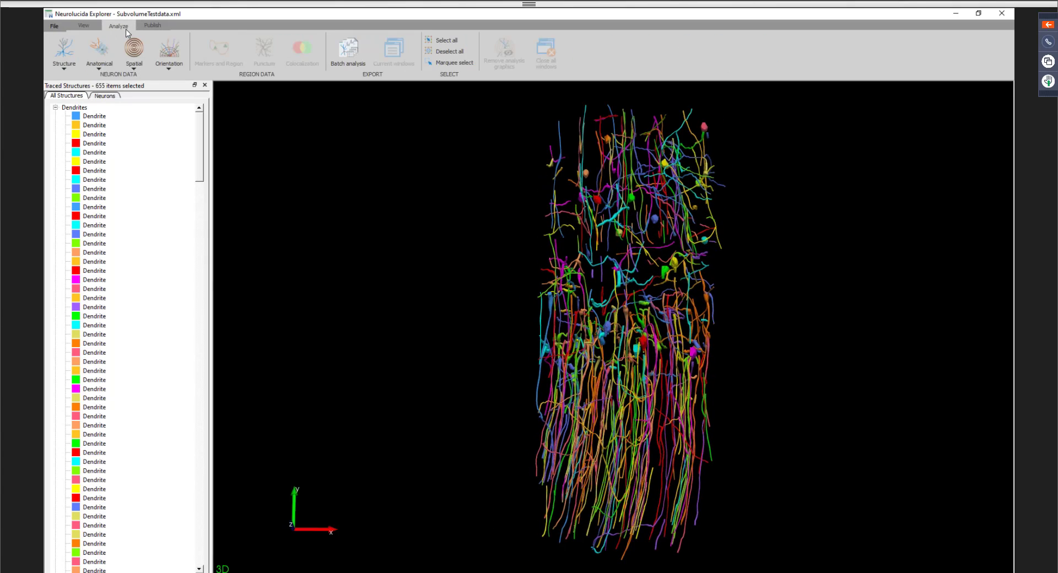
{"action": "left_click", "coordinate": [71, 53]}
{"action": "left_click", "coordinate": [102, 76]}
{"action": "left_click", "coordinate": [353, 228]}
{"action": "left_click", "coordinate": [508, 415]}
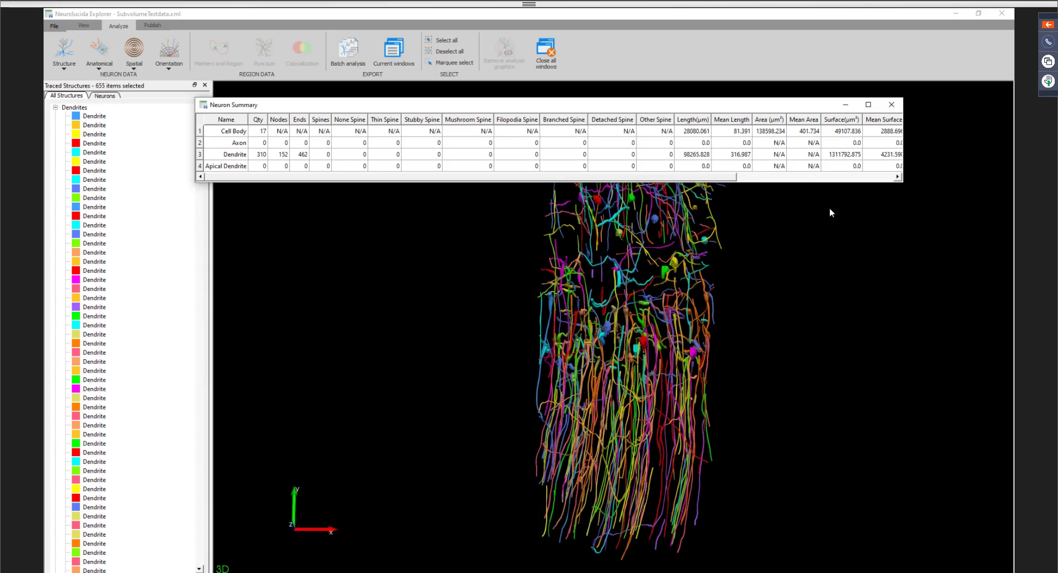
{"action": "left_click", "coordinate": [893, 105]}
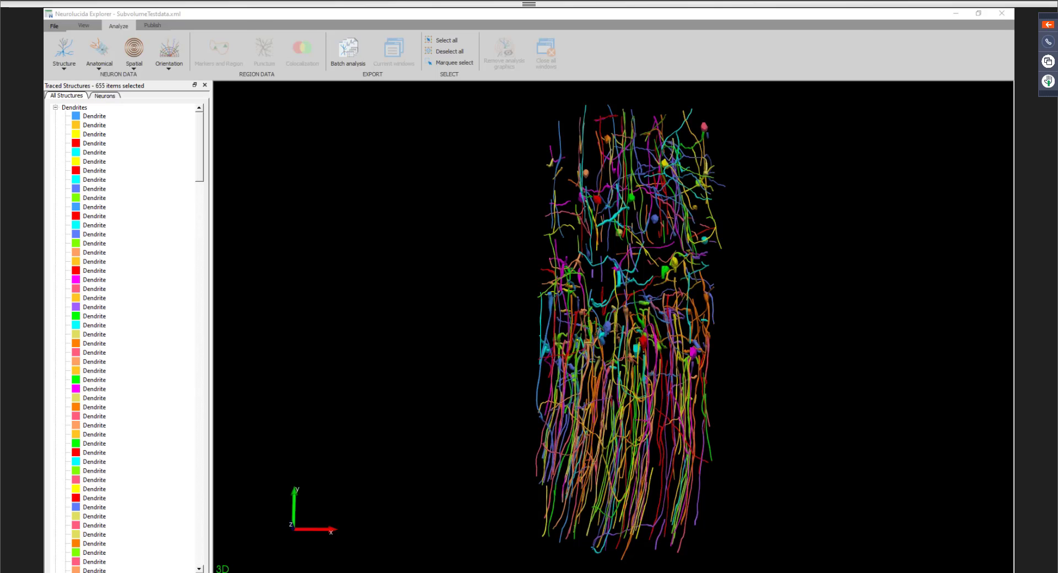
Switch back to the Neurolucida 360 3D Environment, start creating sets, and select the traced objects in the upper layer with a marquee.
{"action": "key", "text": "alt+Tab"}
{"action": "scroll", "coordinate": [580, 280], "scroll_direction": "down", "scroll_amount": 2}
{"action": "middle_click_drag", "start_coordinate": [566, 278], "coordinate": [575, 304]}
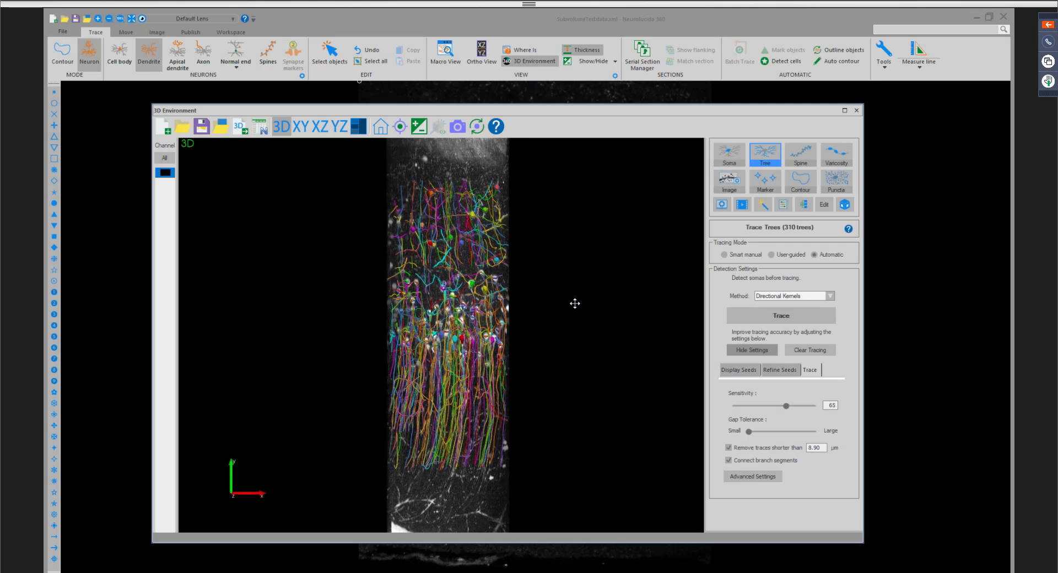
{"action": "scroll", "coordinate": [586, 276], "scroll_direction": "up", "scroll_amount": 1}
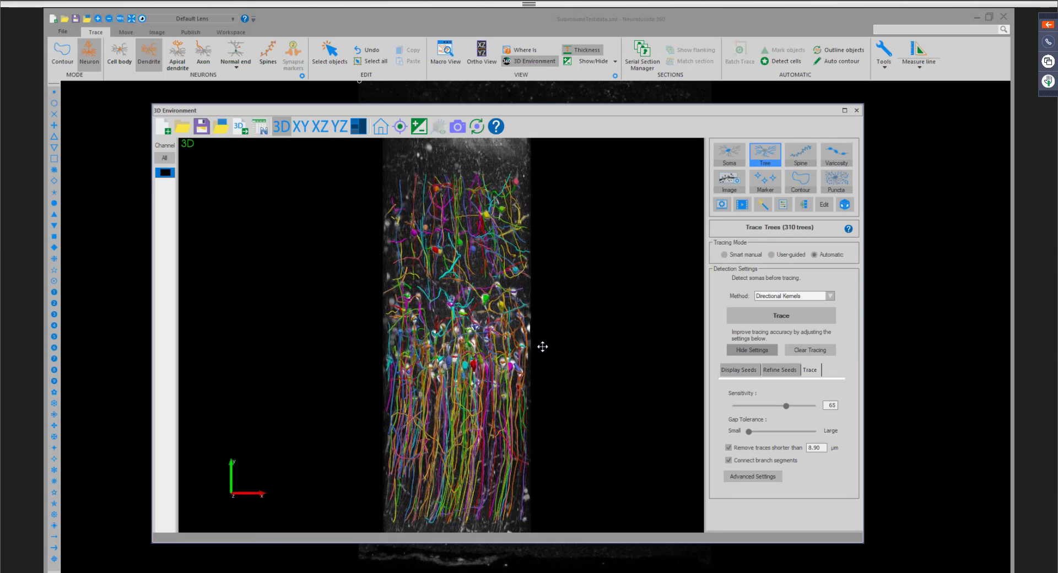
{"action": "left_click", "coordinate": [805, 205]}
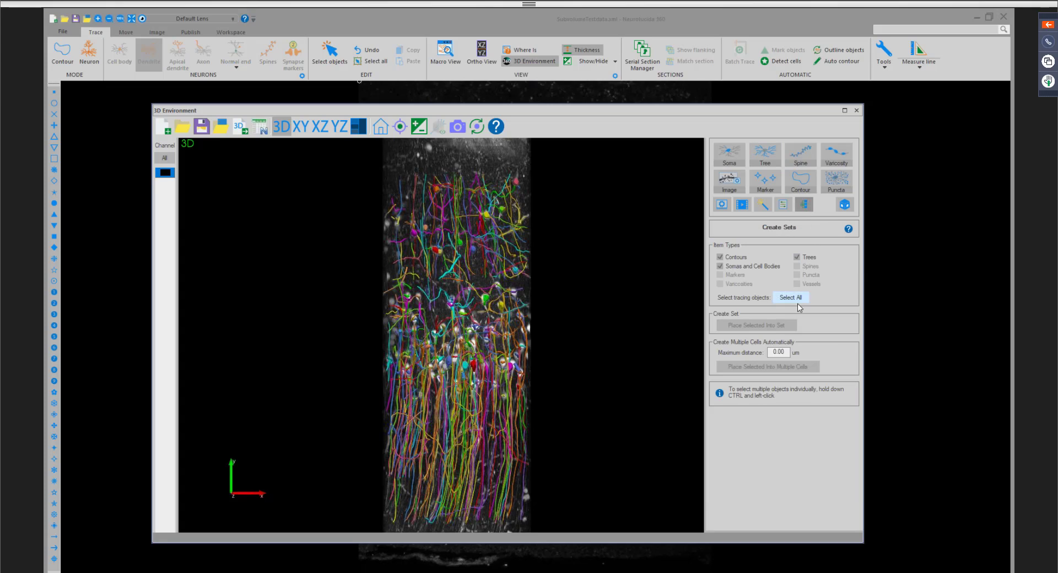
{"action": "left_click", "coordinate": [788, 296]}
{"action": "mouse_move", "coordinate": [384, 170]}
{"action": "left_mouse_down"}
{"action": "mouse_move", "coordinate": [516, 236]}
{"action": "mouse_move", "coordinate": [543, 283]}
{"action": "left_mouse_up"}
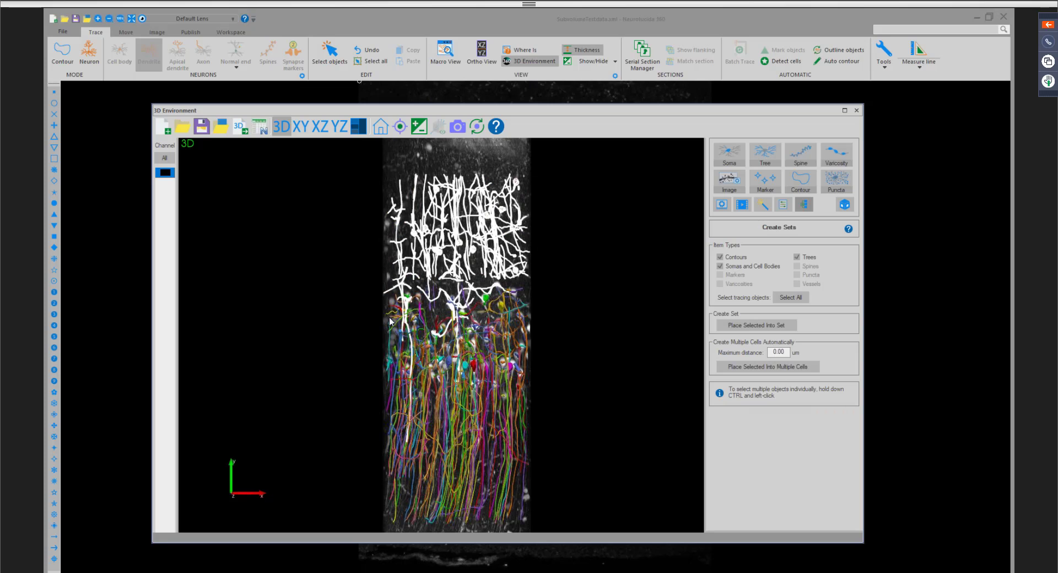
Remove three trees that extend across the gap or into the lower layer from the upper-layer selection.
{"action": "scroll", "coordinate": [455, 297], "scroll_direction": "up", "scroll_amount": 3}
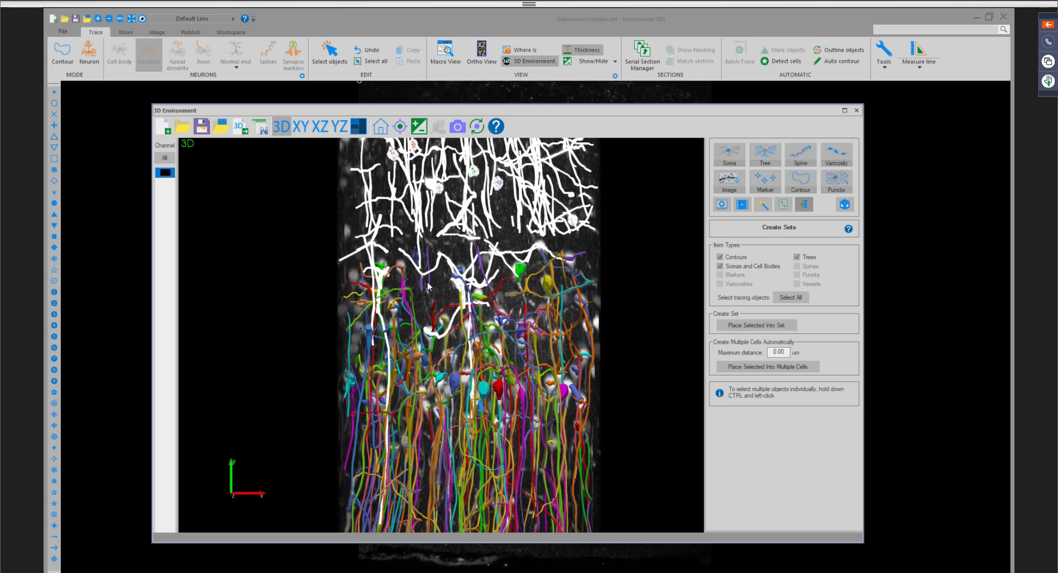
{"action": "middle_click_drag", "start_coordinate": [454, 294], "coordinate": [499, 308]}
{"action": "scroll", "coordinate": [499, 308], "scroll_direction": "up", "scroll_amount": 1}
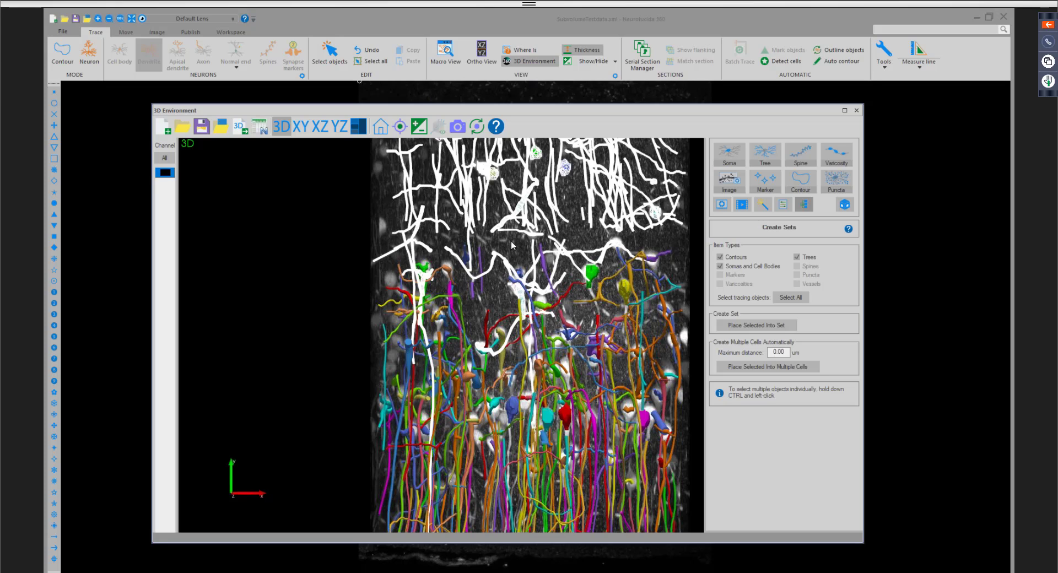
{"action": "left_click_drag", "start_coordinate": [511, 241], "coordinate": [467, 270]}
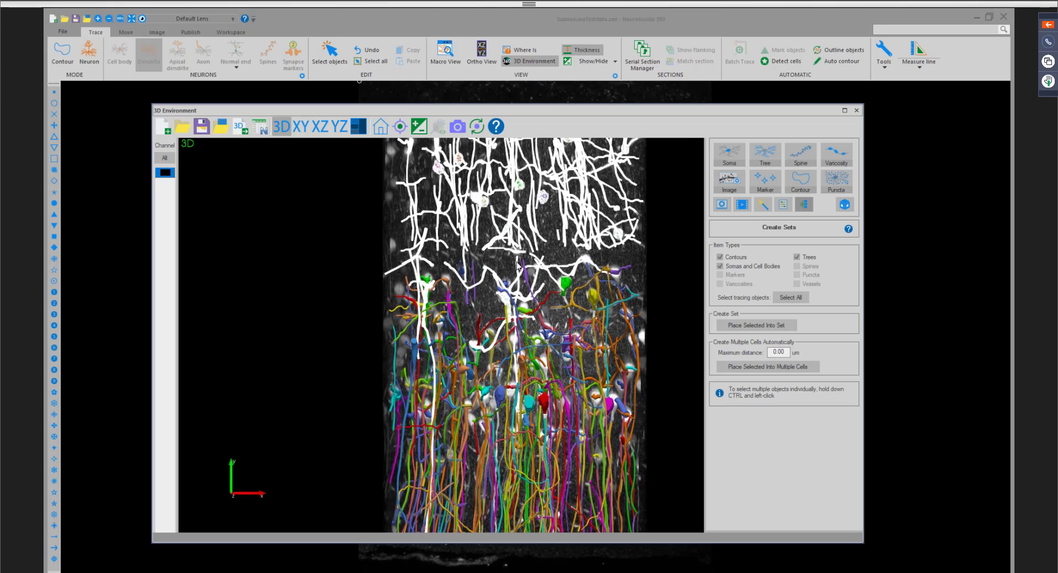
{"action": "left_click", "coordinate": [516, 261], "text": "ctrl"}
{"action": "left_click", "coordinate": [489, 271], "text": "ctrl"}
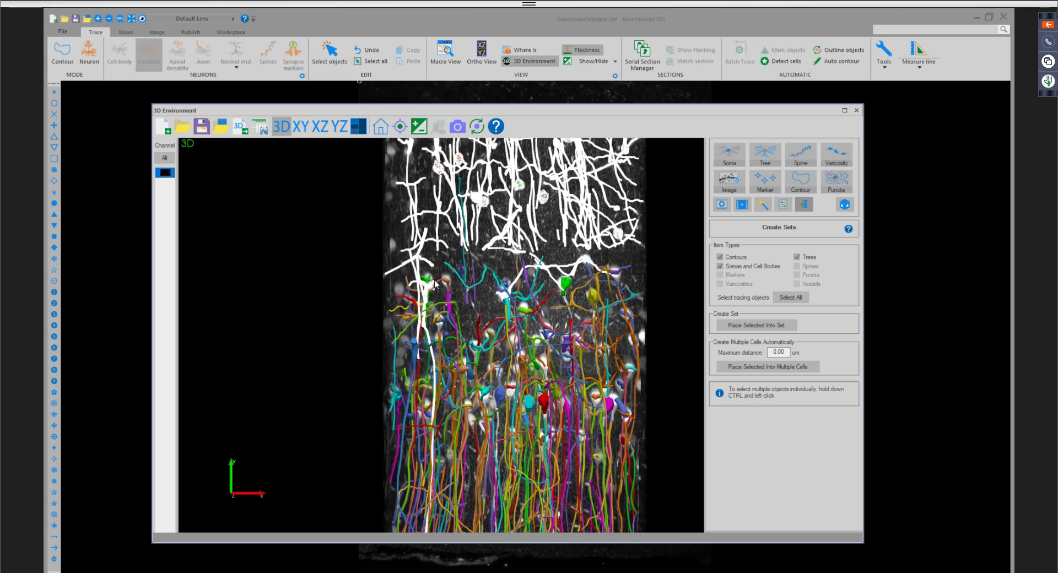
{"action": "left_click", "coordinate": [418, 268], "text": "ctrl"}
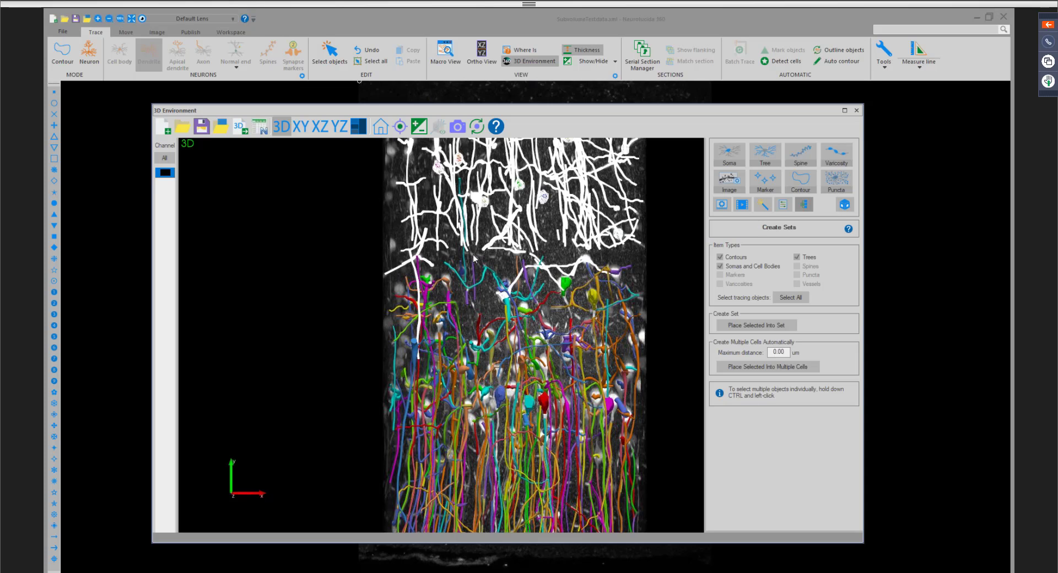
Place the selected upper-layer objects into a set named Subvolume 1.
{"action": "scroll", "coordinate": [484, 243], "scroll_direction": "up", "scroll_amount": 2}
{"action": "scroll", "coordinate": [507, 249], "scroll_direction": "up", "scroll_amount": 3}
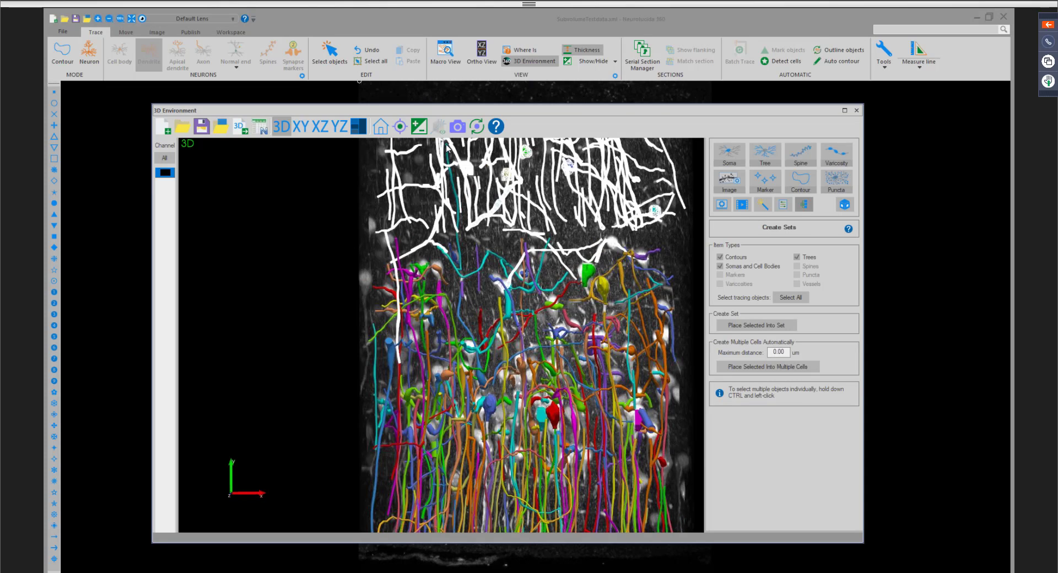
{"action": "scroll", "coordinate": [488, 270], "scroll_direction": "up", "scroll_amount": 3}
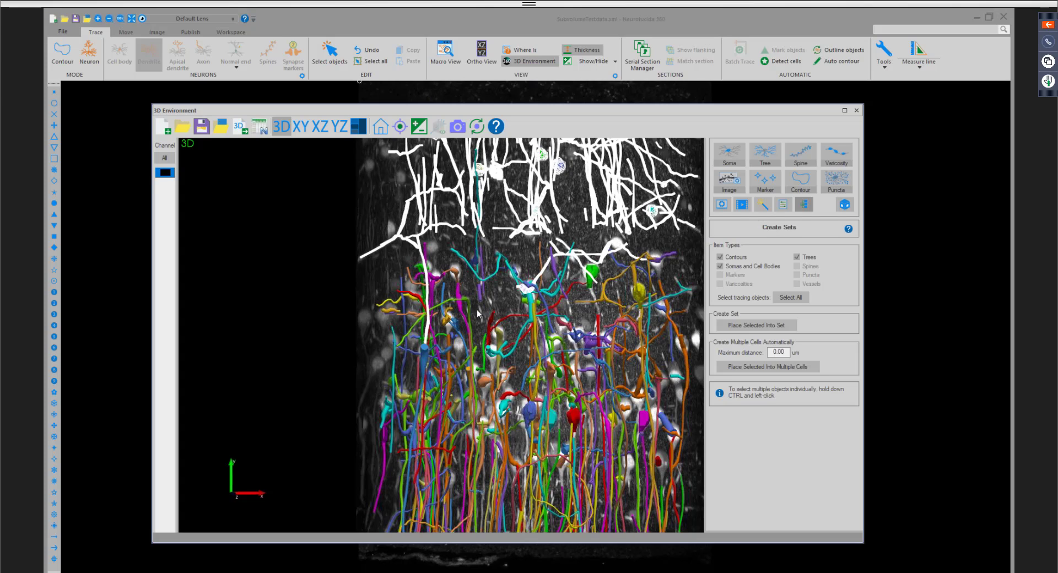
{"action": "scroll", "coordinate": [596, 285], "scroll_direction": "down", "scroll_amount": 2}
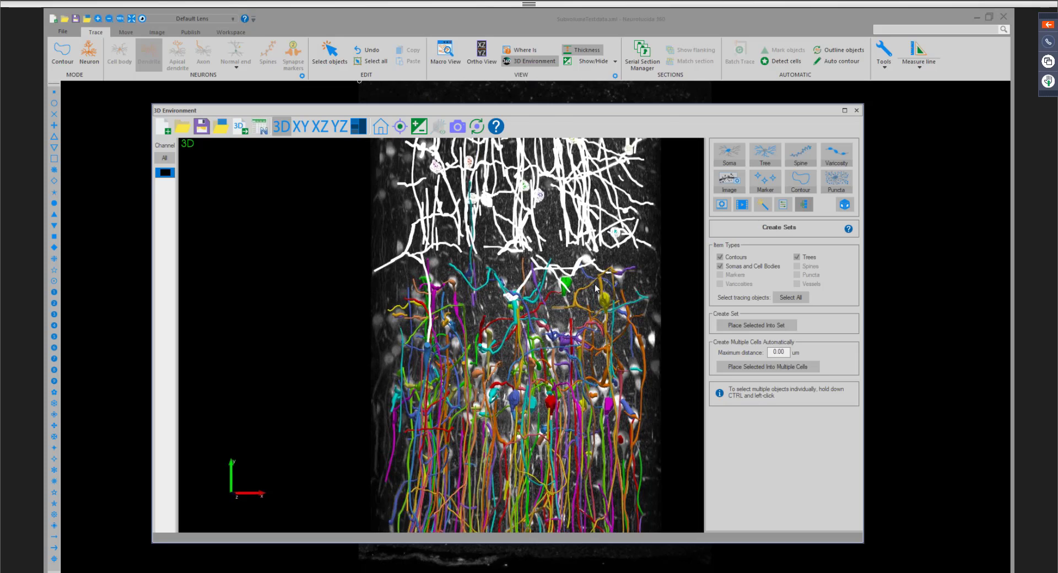
{"action": "scroll", "coordinate": [595, 287], "scroll_direction": "down", "scroll_amount": 2}
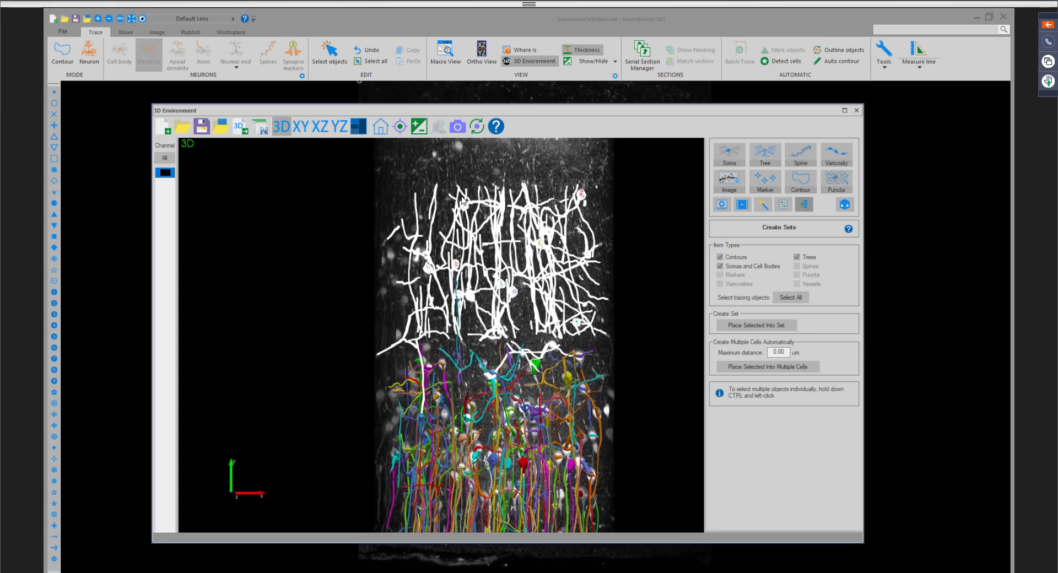
{"action": "left_click", "coordinate": [764, 326]}
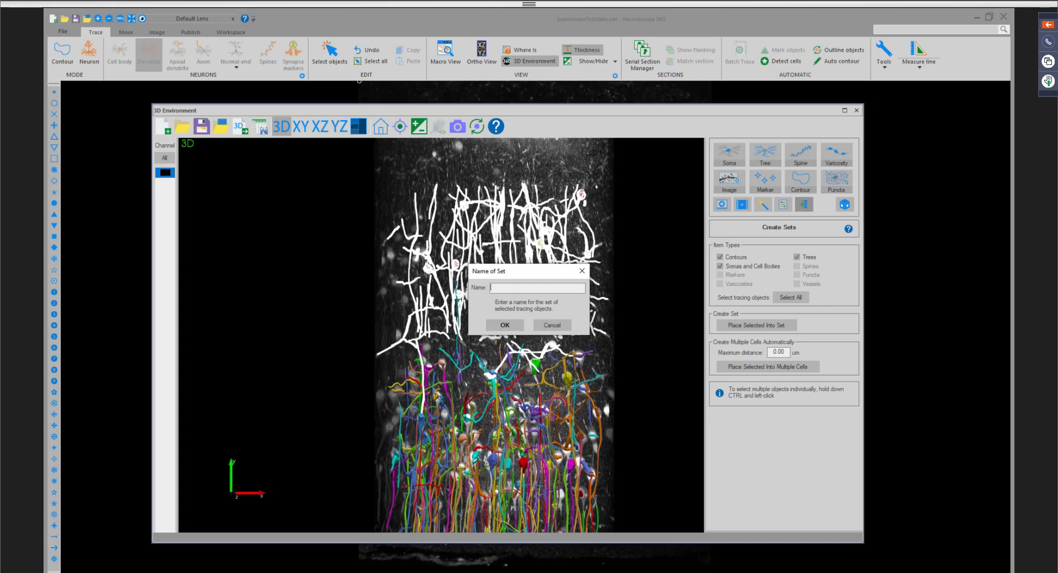
{"action": "type", "text": "Subvolume 1"}
{"action": "key", "text": "Return"}
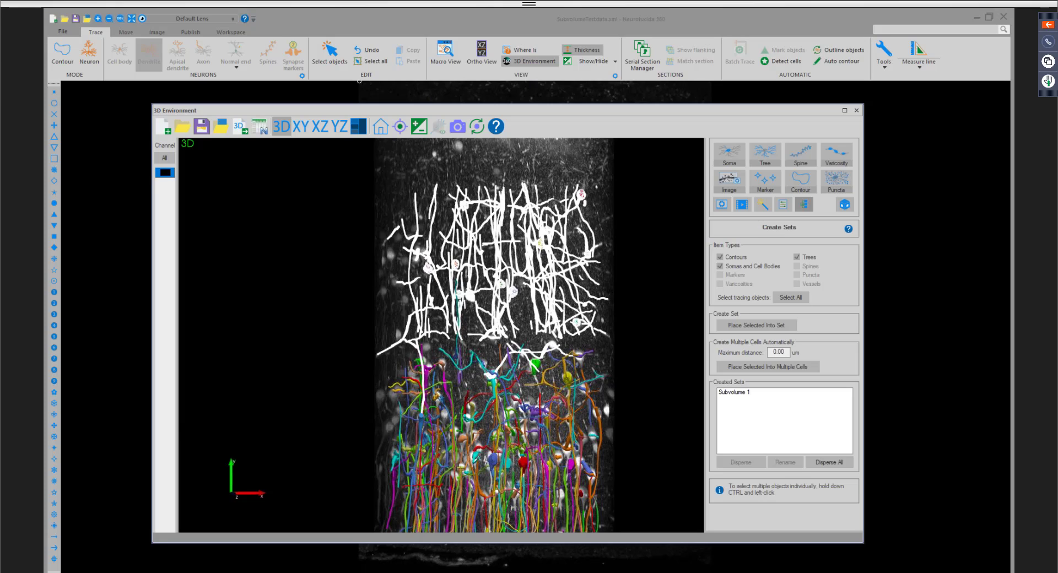
Clear the selection, select the lower-layer traced objects with a marquee, and place them into a set named Subvolume 2.
{"action": "left_click", "coordinate": [672, 356]}
{"action": "left_click_drag", "start_coordinate": [660, 371], "coordinate": [662, 382]}
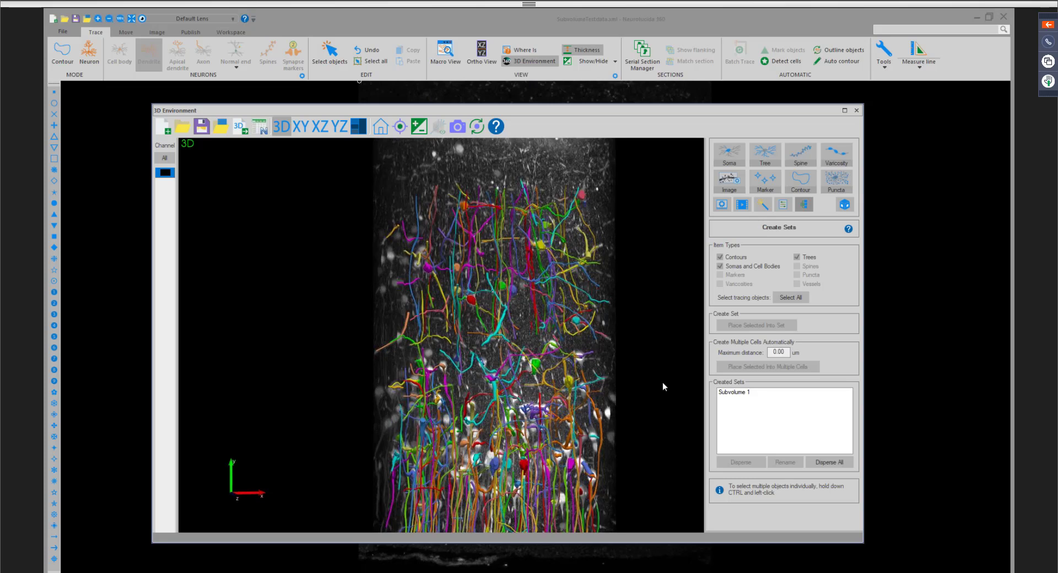
{"action": "middle_click_drag", "start_coordinate": [663, 382], "coordinate": [646, 253]}
{"action": "scroll", "coordinate": [646, 253], "scroll_direction": "down", "scroll_amount": 4}
{"action": "left_click_drag", "start_coordinate": [391, 502], "coordinate": [569, 262]}
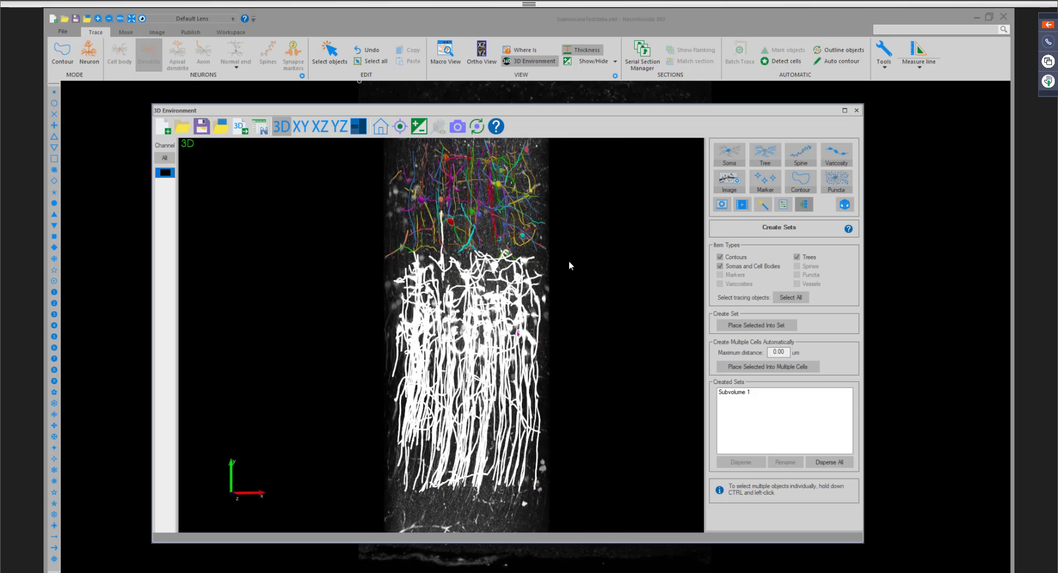
{"action": "left_click", "coordinate": [766, 326]}
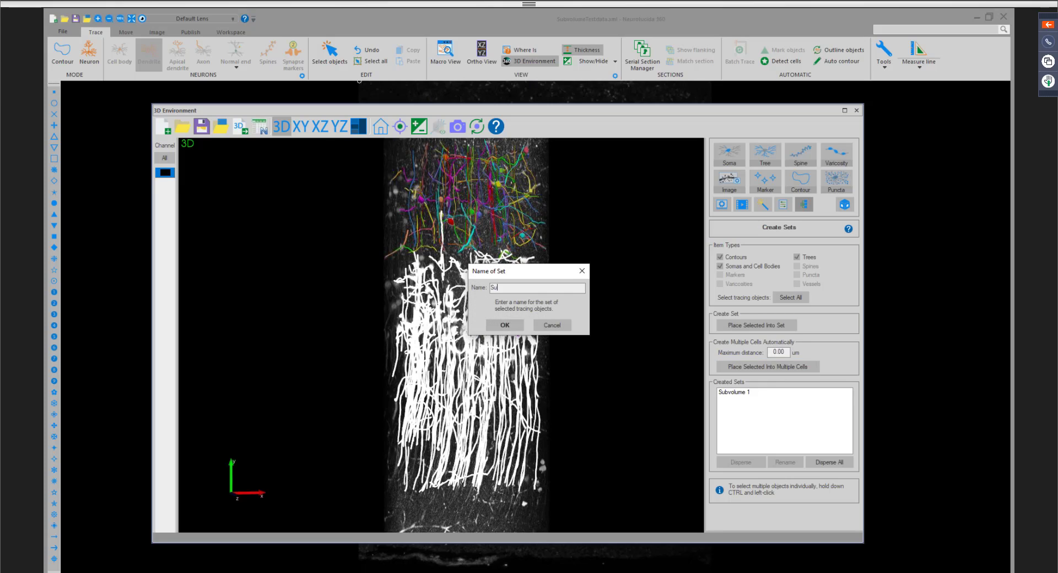
{"action": "type", "text": "Subvolume 2"}
{"action": "key", "text": "Return"}
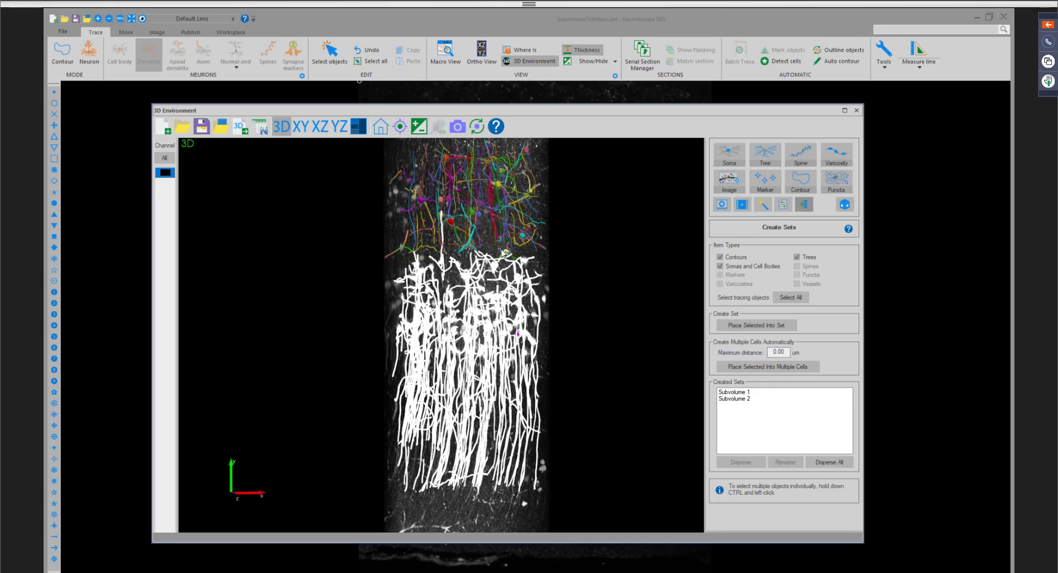
Open the tracing in Neurolucida Explorer, maximize its window, and check which objects the Subvolume 1 set contains.
{"action": "left_click", "coordinate": [258, 130]}
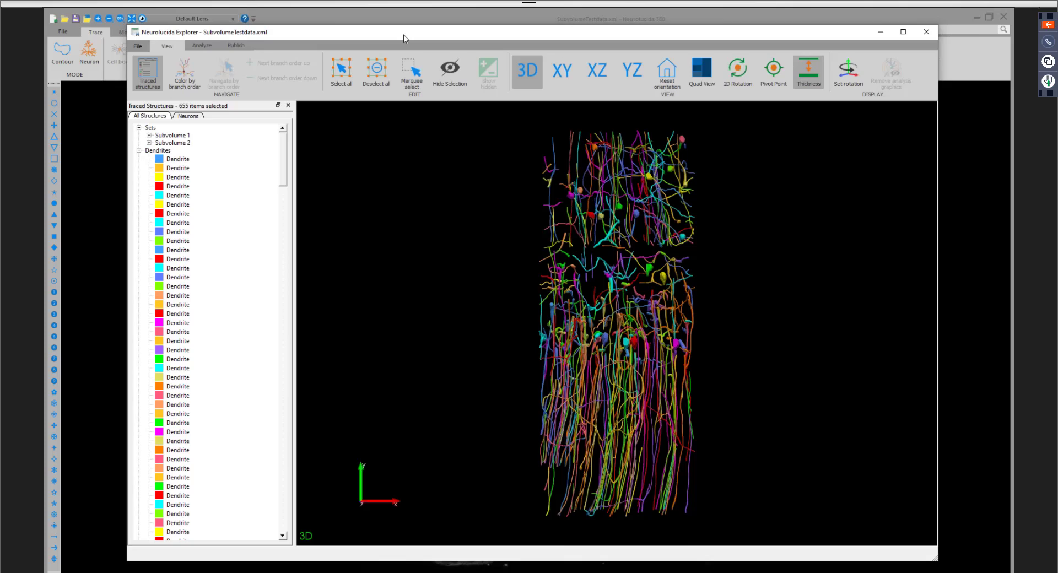
{"action": "double_click", "coordinate": [404, 38]}
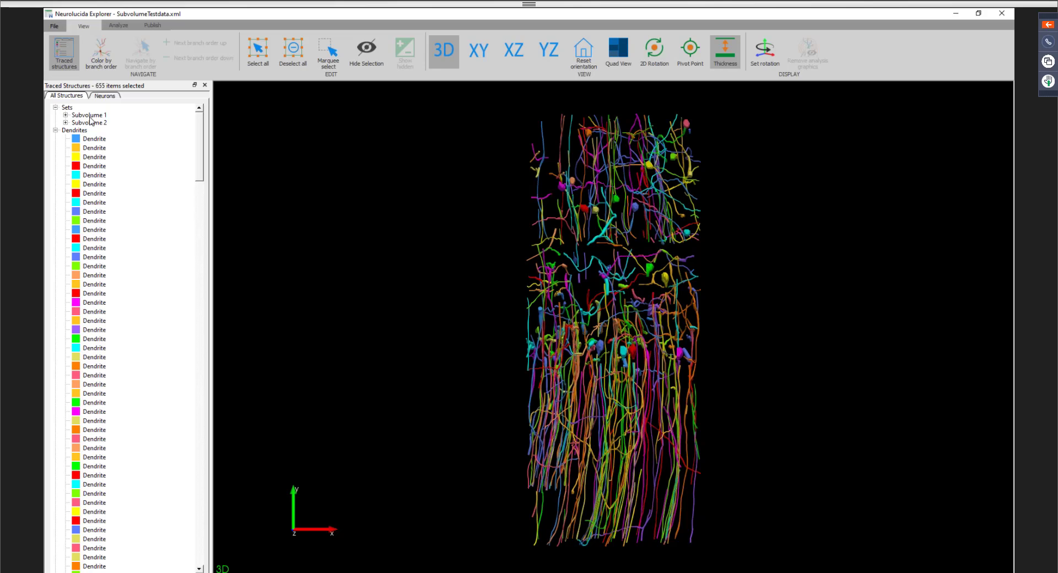
{"action": "left_click", "coordinate": [88, 115]}
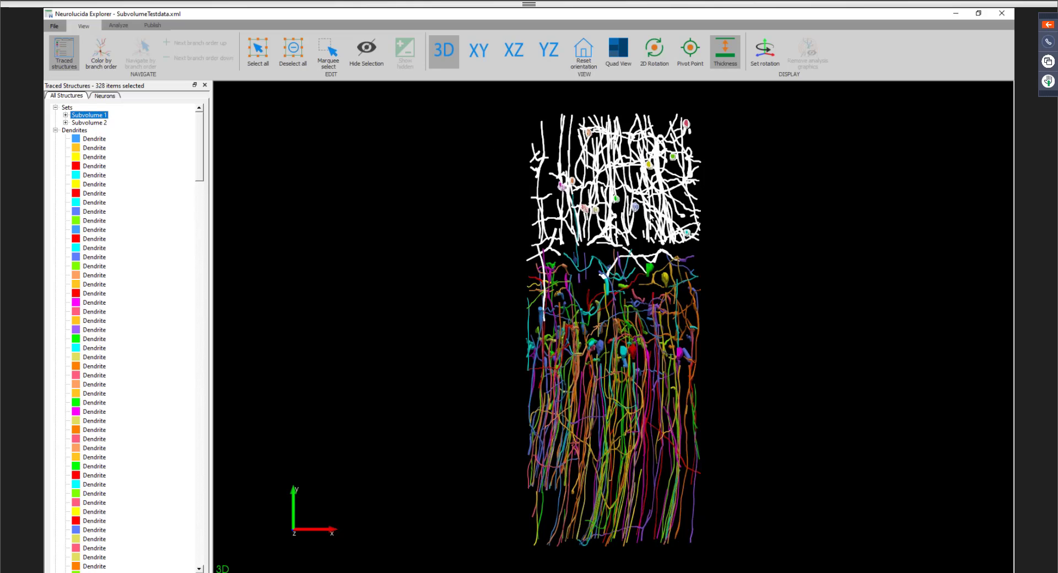
{"action": "left_click", "coordinate": [799, 250]}
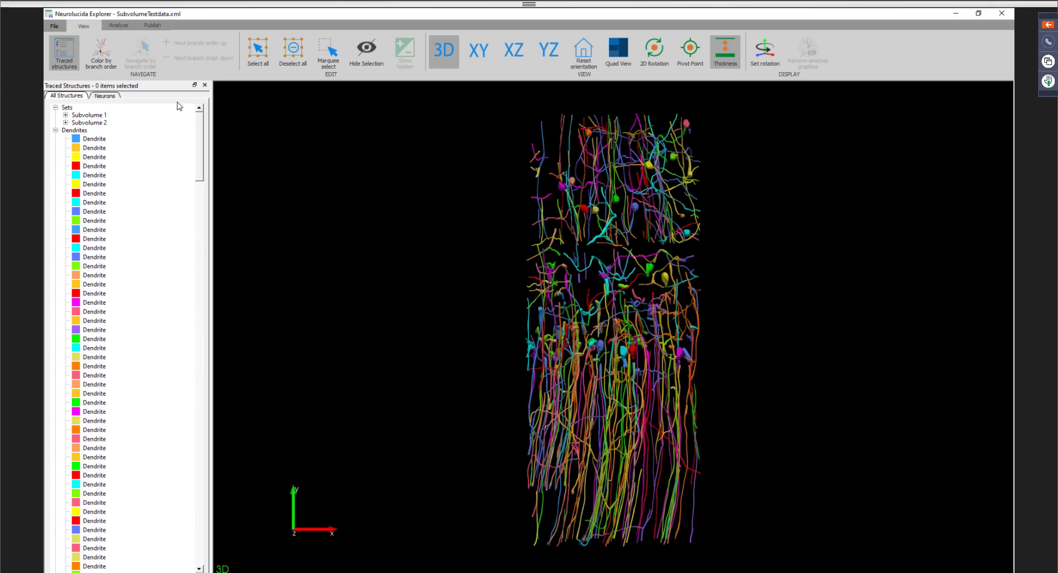
Run a Branched Structure Analysis with Neuron Summary on the Subvolume 1 set.
{"action": "left_click", "coordinate": [98, 116]}
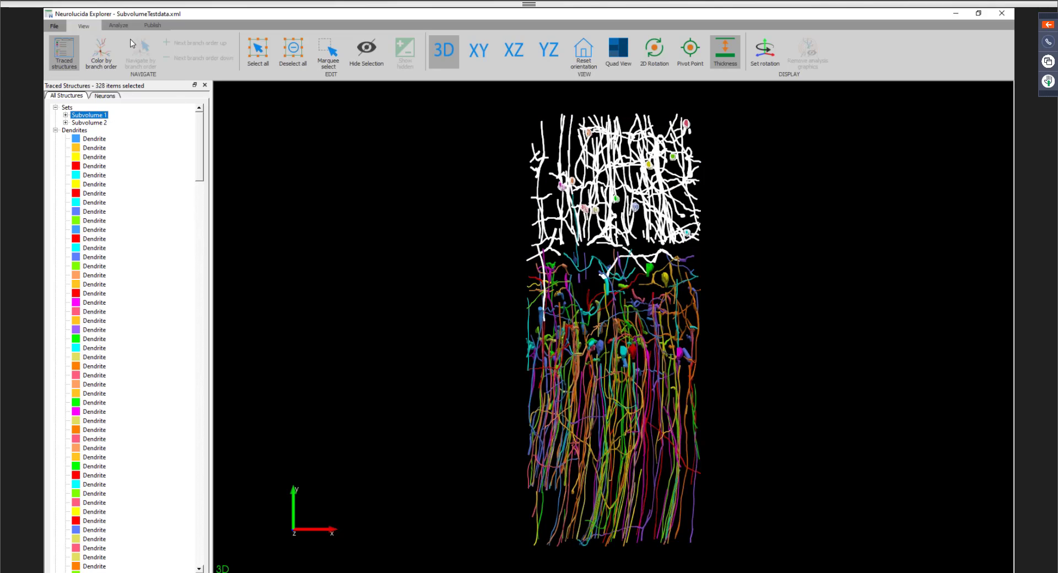
{"action": "left_click", "coordinate": [118, 23]}
{"action": "left_click", "coordinate": [64, 52]}
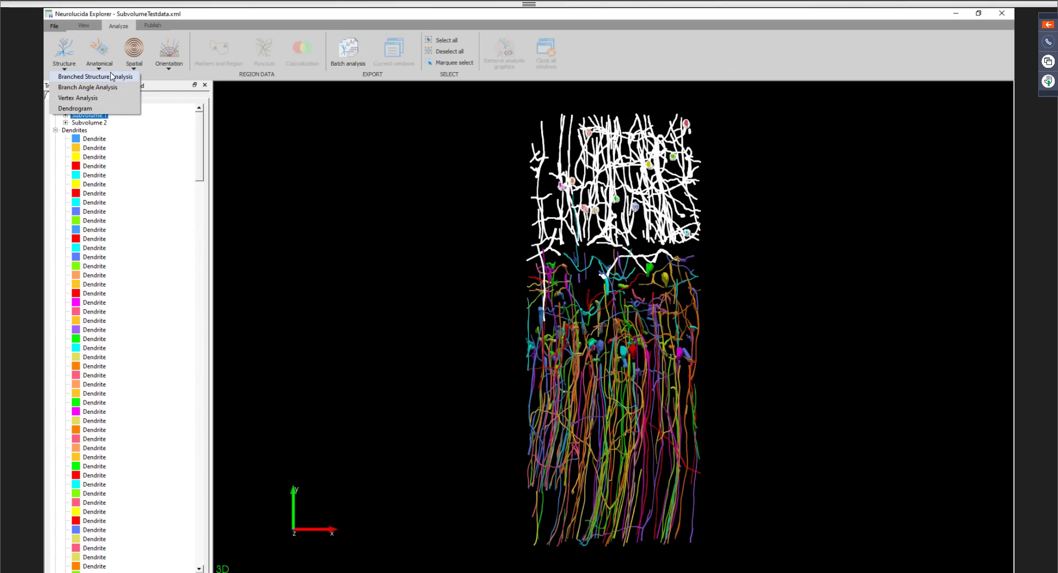
{"action": "left_click", "coordinate": [111, 76]}
{"action": "left_click", "coordinate": [340, 227]}
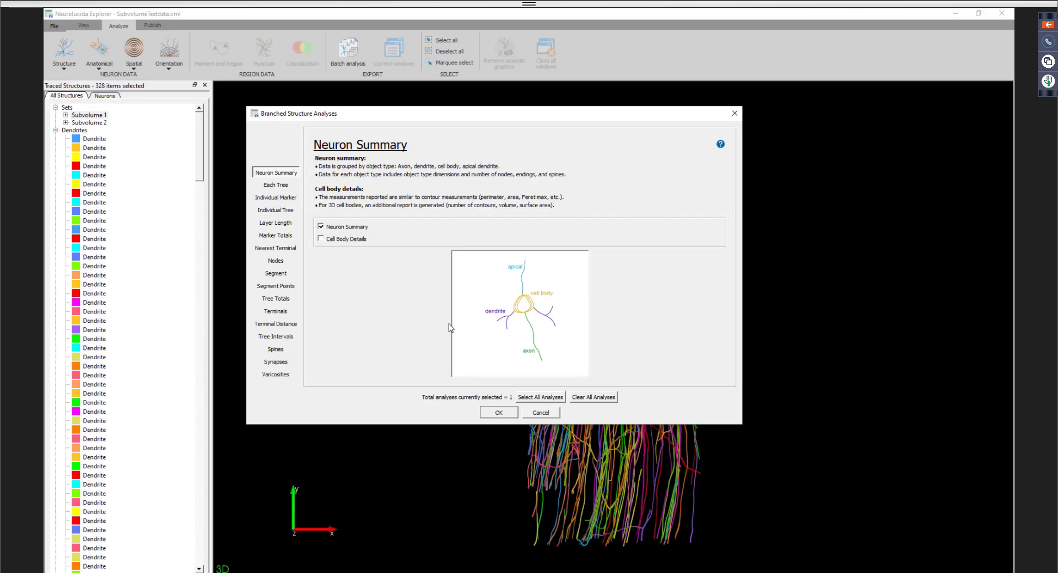
{"action": "left_click", "coordinate": [499, 413]}
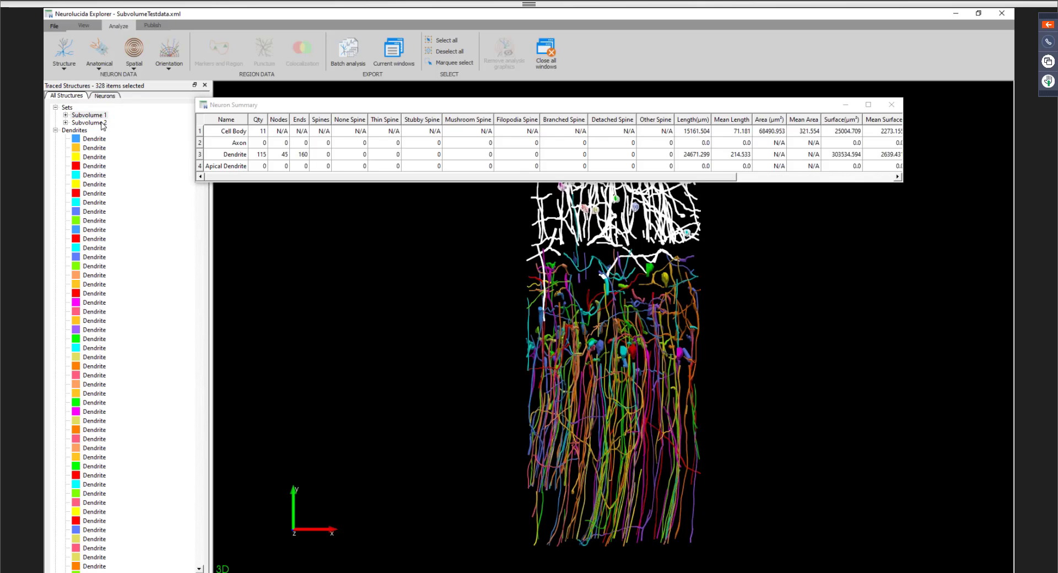
Run the Neuron Summary branched structure analysis on the Subvolume 2 set and place its results table below the first one.
{"action": "left_click", "coordinate": [89, 123]}
{"action": "left_click", "coordinate": [73, 50]}
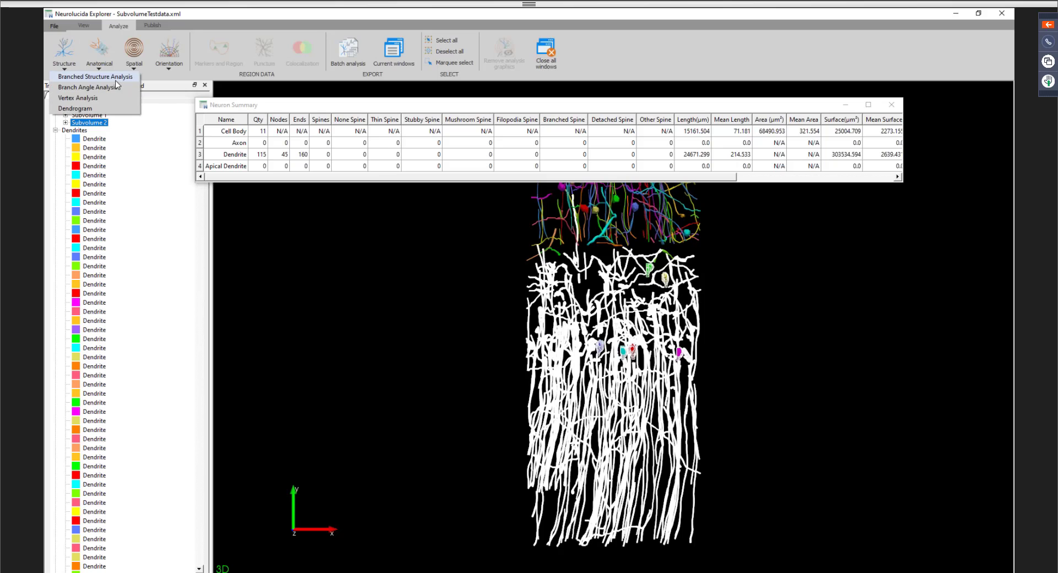
{"action": "left_click", "coordinate": [117, 77]}
{"action": "left_click", "coordinate": [376, 263]}
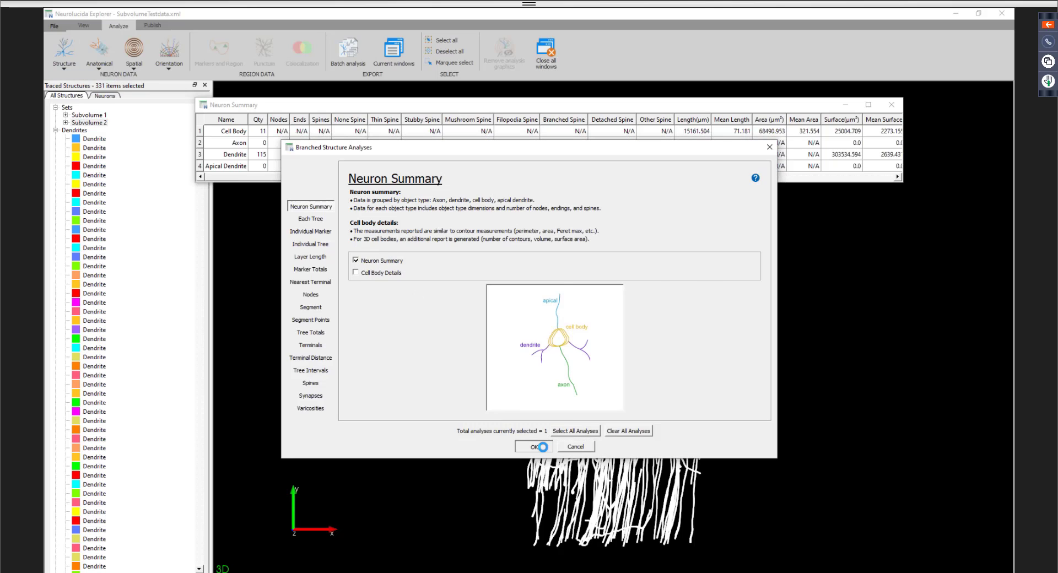
{"action": "left_click", "coordinate": [533, 447]}
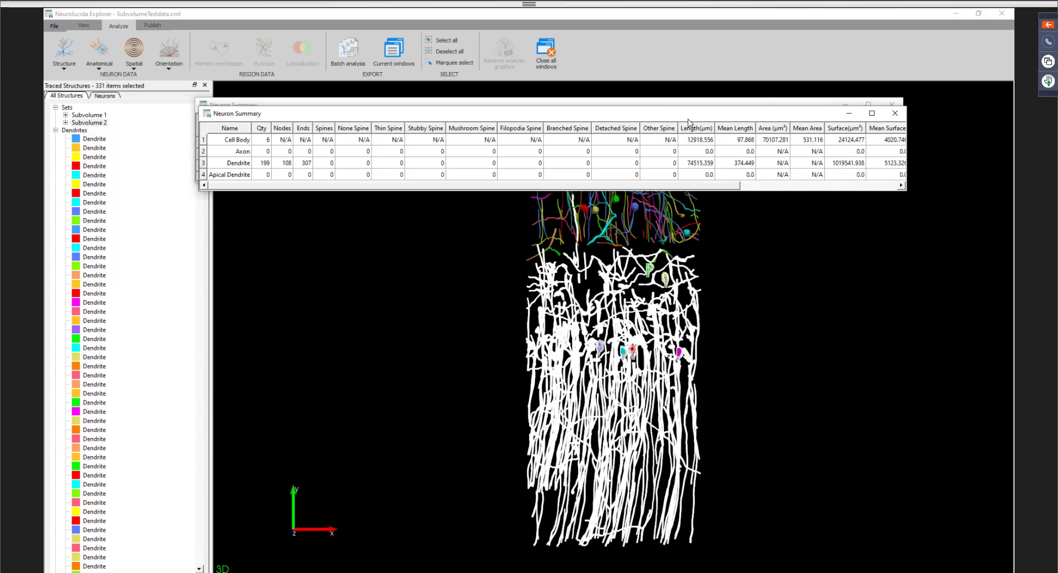
{"action": "left_click_drag", "start_coordinate": [689, 114], "coordinate": [689, 202]}
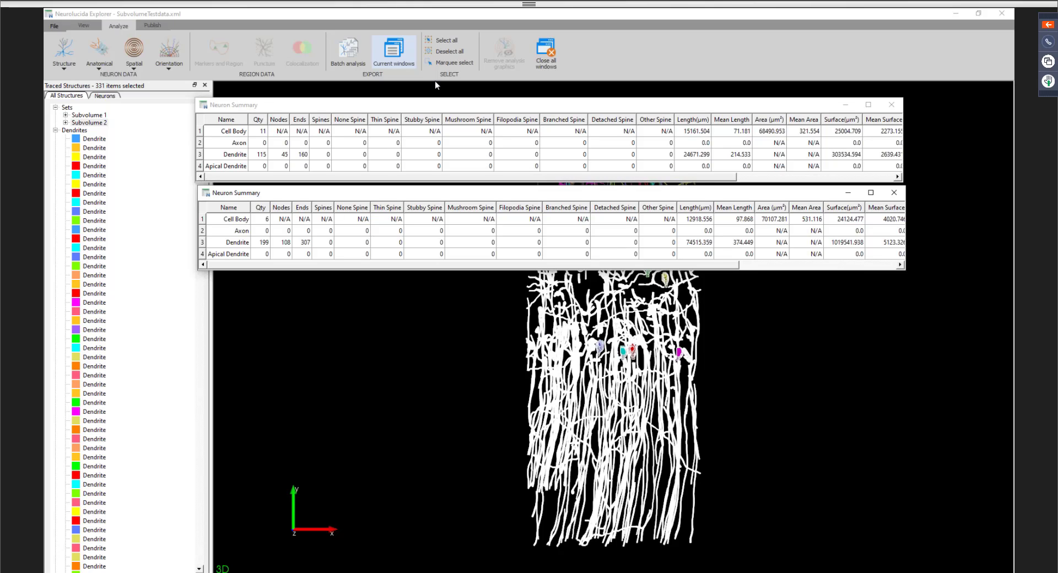
Export the currently open Neuron Summary tables to the desktop as the Excel workbook SubvolumeTestdata.xlsx.
{"action": "left_click", "coordinate": [593, 107]}
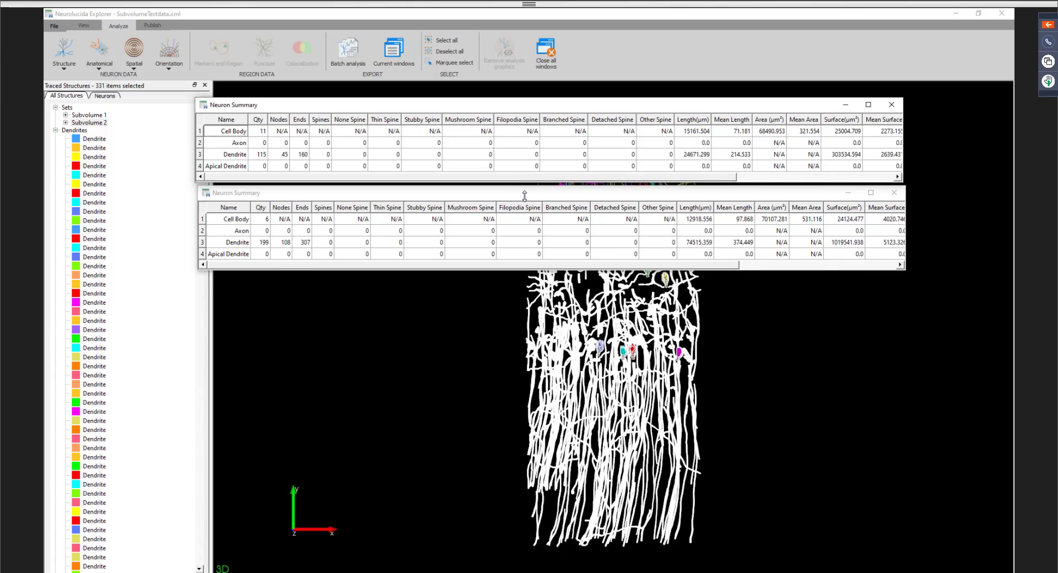
{"action": "left_click", "coordinate": [396, 47]}
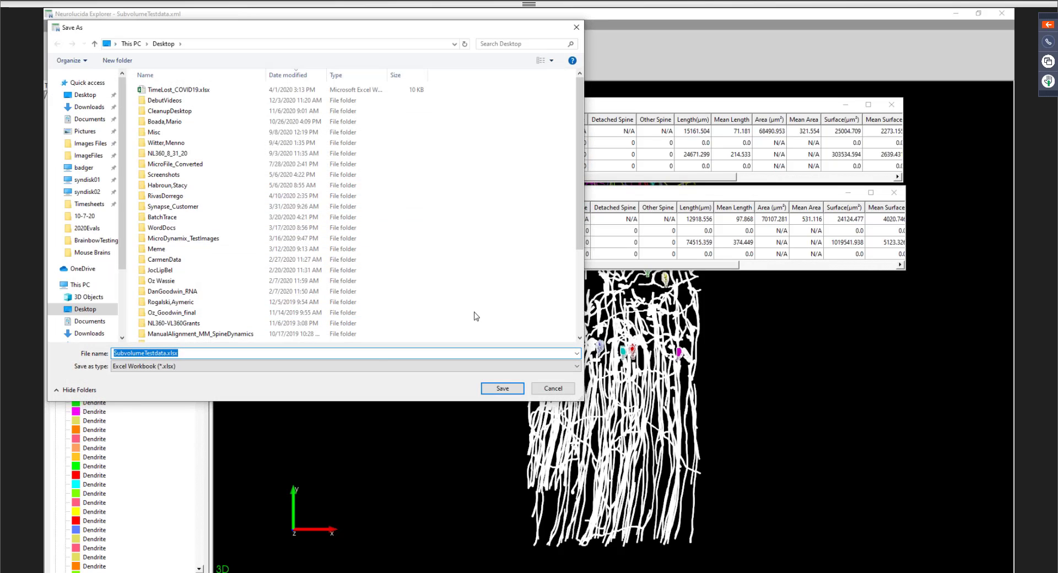
{"action": "left_click", "coordinate": [502, 389]}
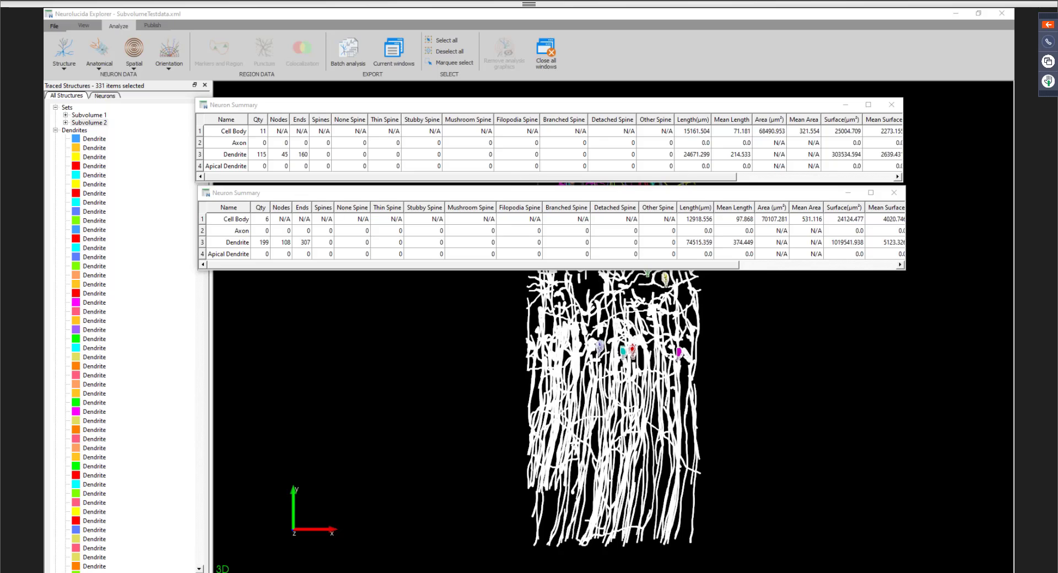
Open SubvolumeTestdata.xlsx in Excel, review the Neuron Summary and Neuron Summary 1 sheets, and close the workbook.
{"action": "left_click_drag", "start_coordinate": [1057, 234], "coordinate": [619, 216]}
{"action": "double_click", "coordinate": [583, 318]}
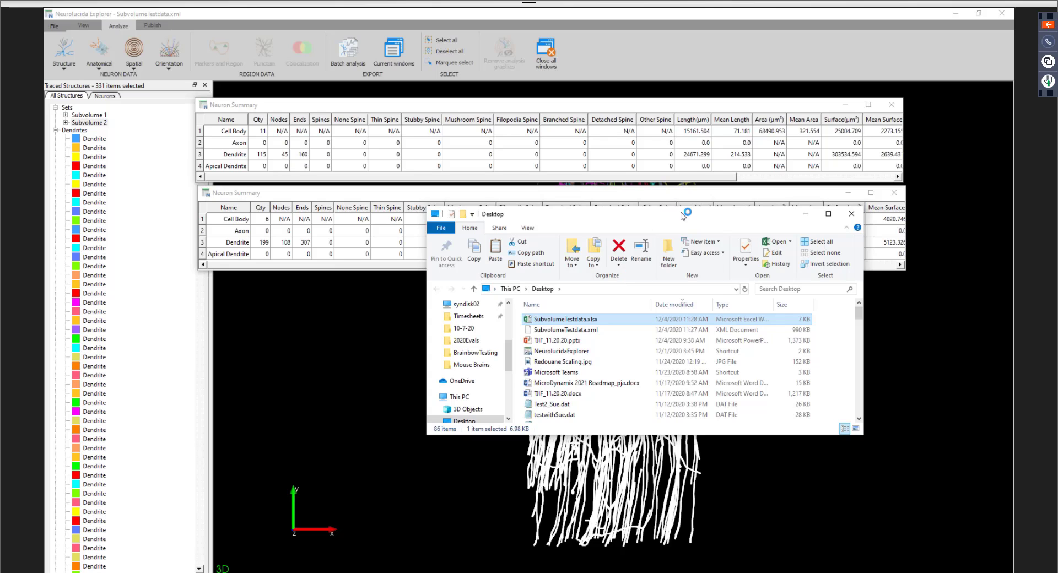
{"action": "left_click_drag", "start_coordinate": [677, 217], "coordinate": [1057, 221]}
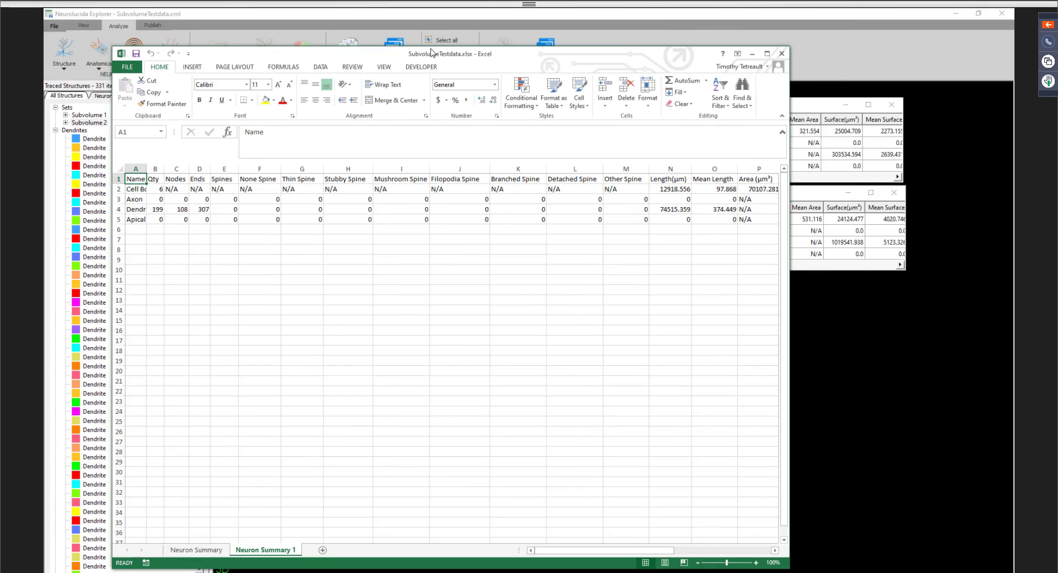
{"action": "left_click", "coordinate": [249, 546]}
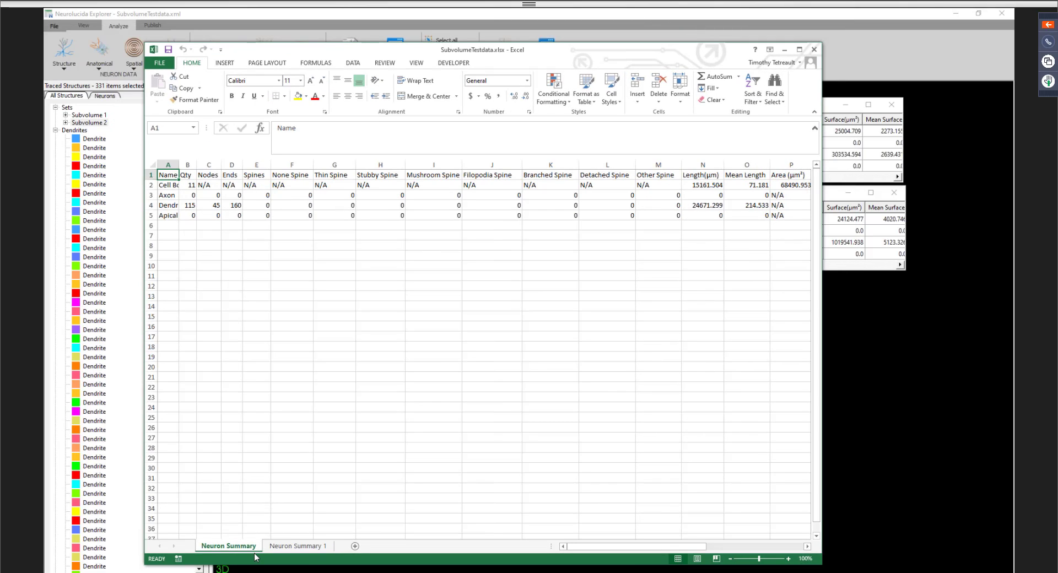
{"action": "left_click", "coordinate": [285, 550]}
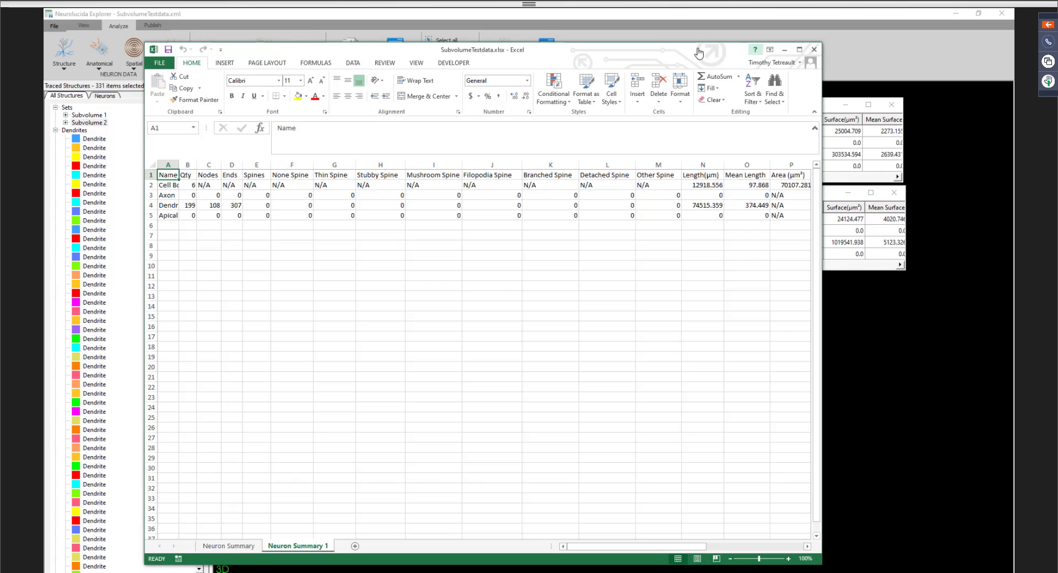
{"action": "left_click", "coordinate": [815, 51]}
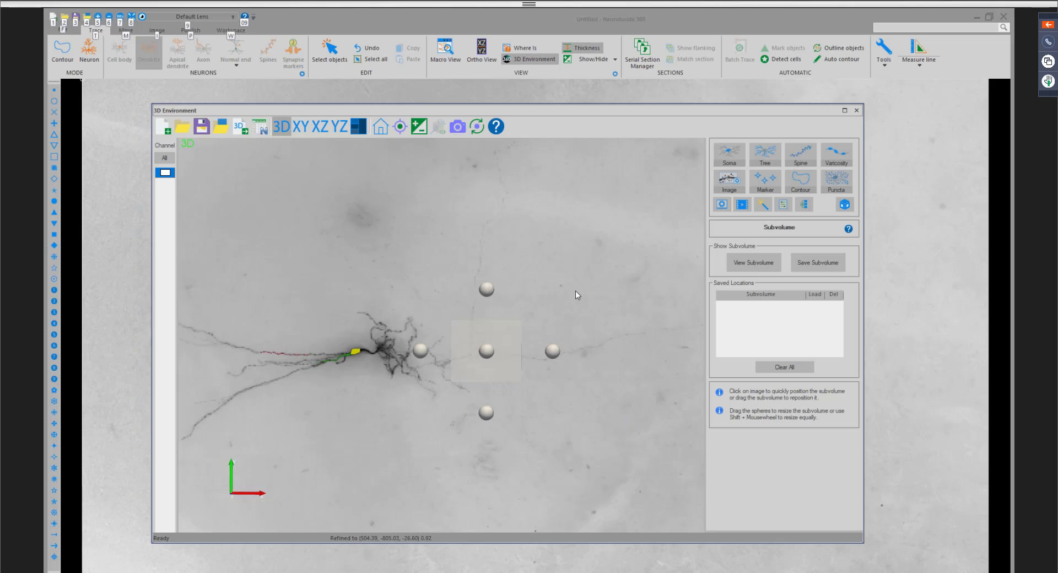
Inspect the neuron volume's depth, position the subvolume box over the thin fiber running upward beyond the neuron, and view that subvolume.
{"action": "left_click_drag", "start_coordinate": [575, 292], "coordinate": [580, 442]}
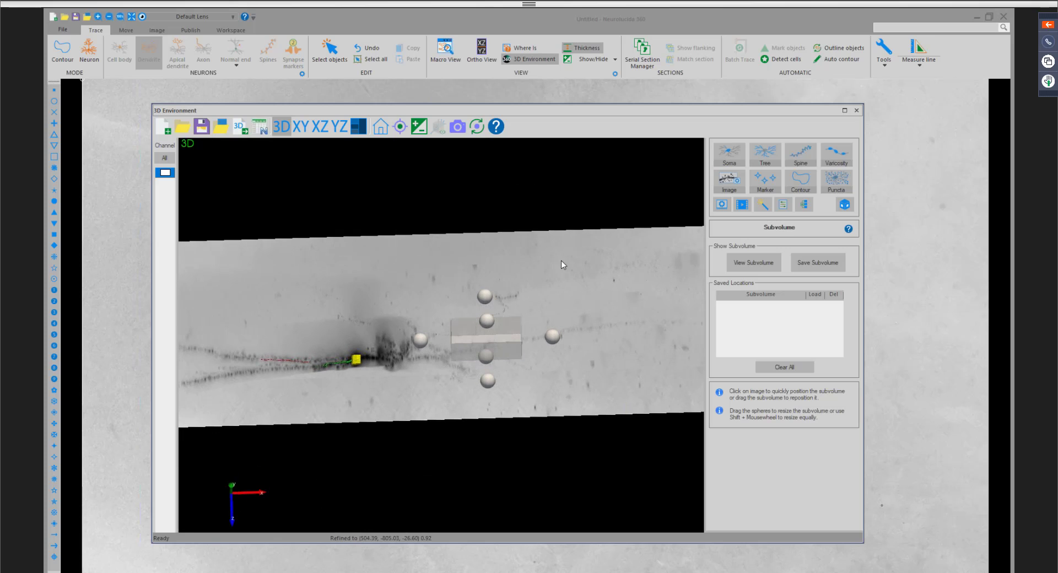
{"action": "left_click_drag", "start_coordinate": [561, 260], "coordinate": [571, 213]}
{"action": "left_click_drag", "start_coordinate": [607, 287], "coordinate": [419, 220]}
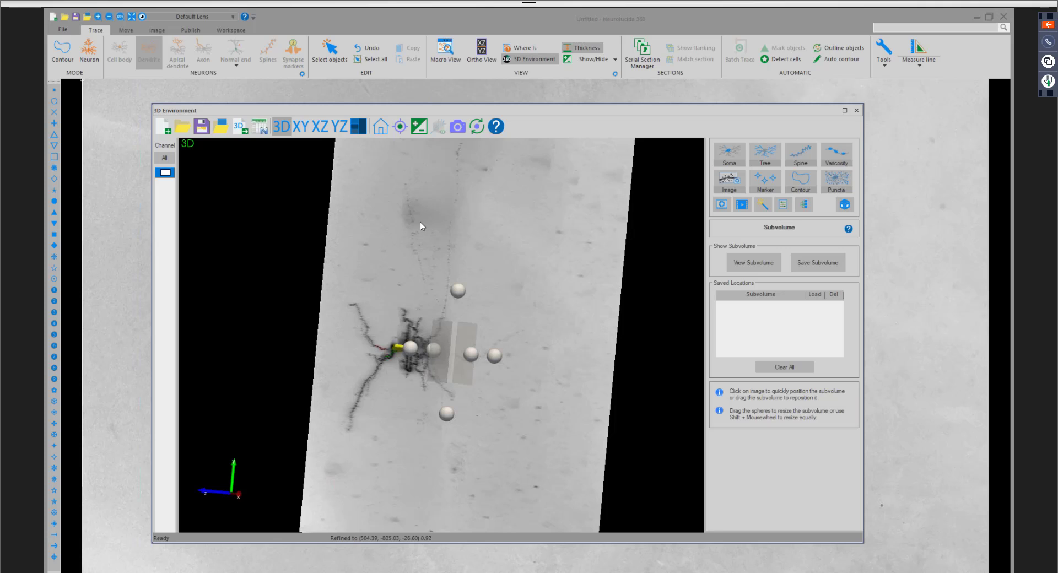
{"action": "left_click_drag", "start_coordinate": [495, 297], "coordinate": [468, 291]}
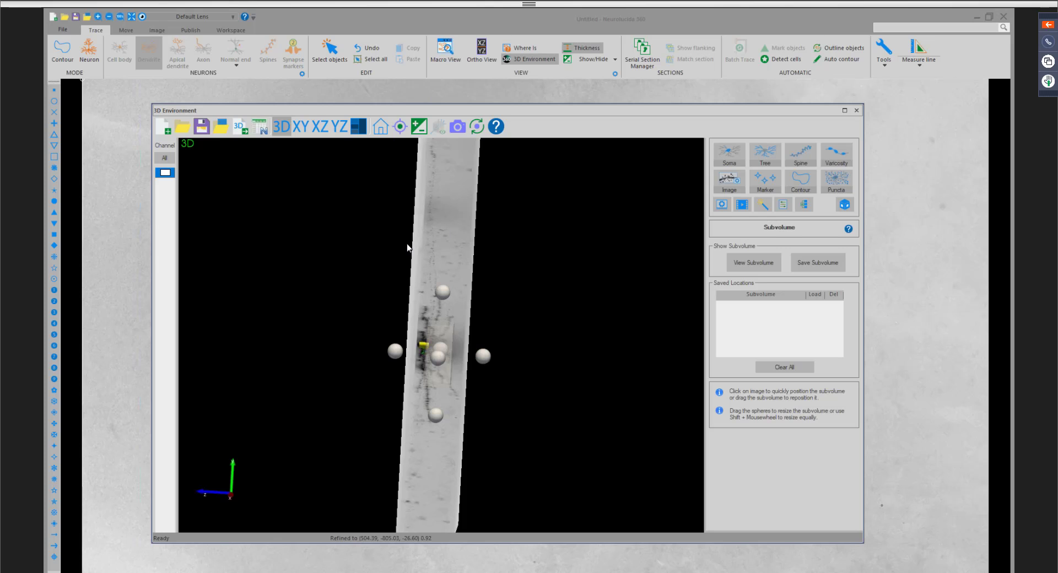
{"action": "left_click_drag", "start_coordinate": [408, 248], "coordinate": [638, 246]}
{"action": "left_click", "coordinate": [498, 226]}
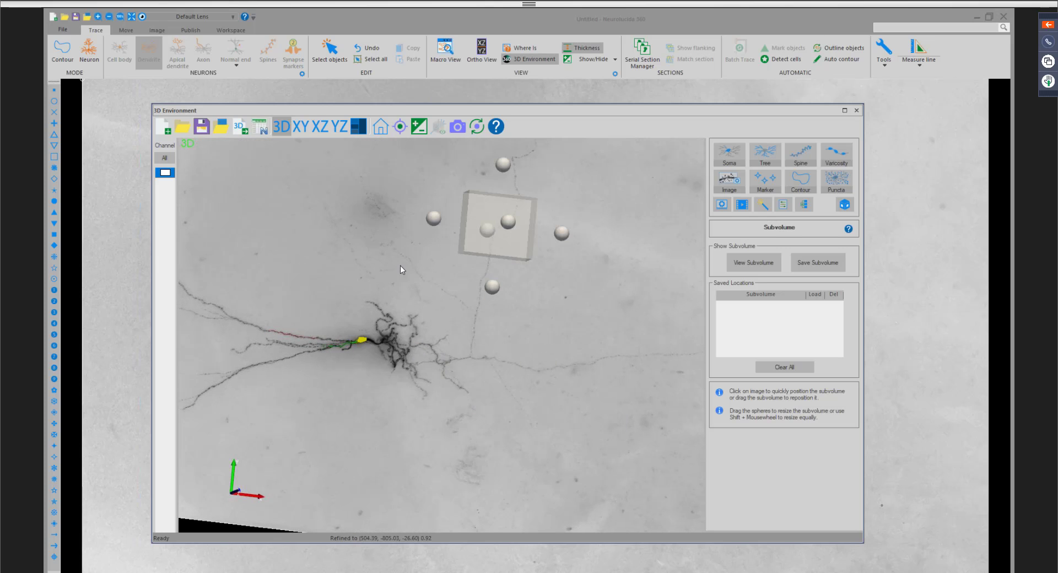
{"action": "left_click_drag", "start_coordinate": [422, 269], "coordinate": [515, 187]}
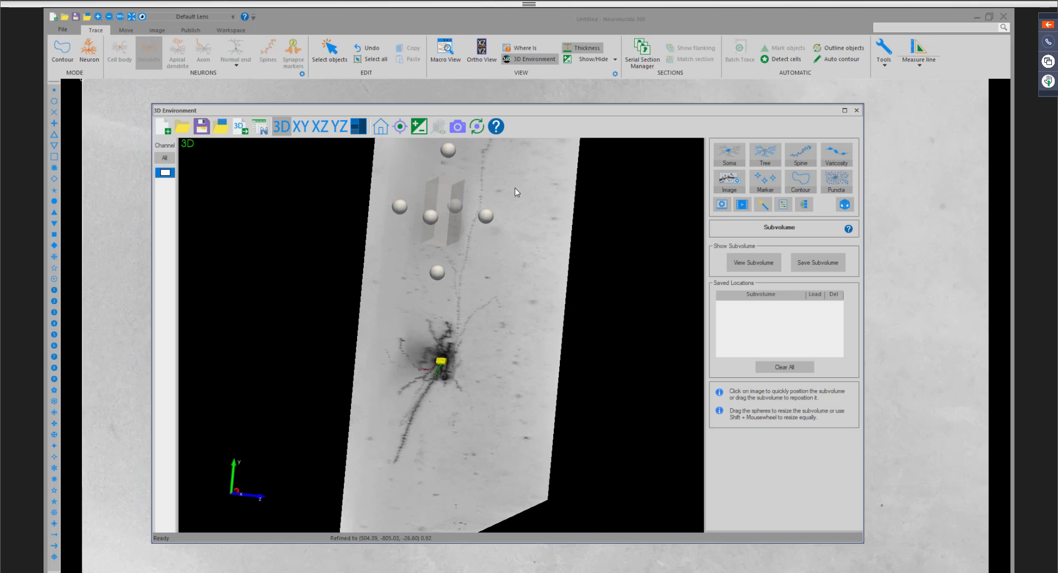
{"action": "left_click", "coordinate": [481, 203]}
{"action": "left_click_drag", "start_coordinate": [530, 232], "coordinate": [405, 247]}
{"action": "left_click", "coordinate": [751, 263]}
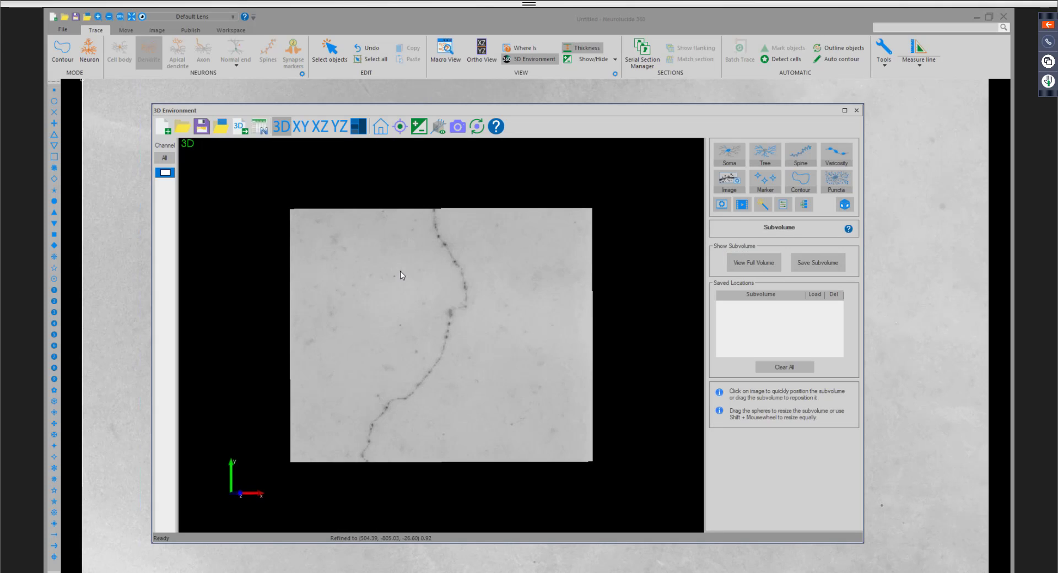
Start user-guided tree tracing and trace the fiber from its bend near the middle down to the subvolume's lower edge.
{"action": "left_click", "coordinate": [777, 164]}
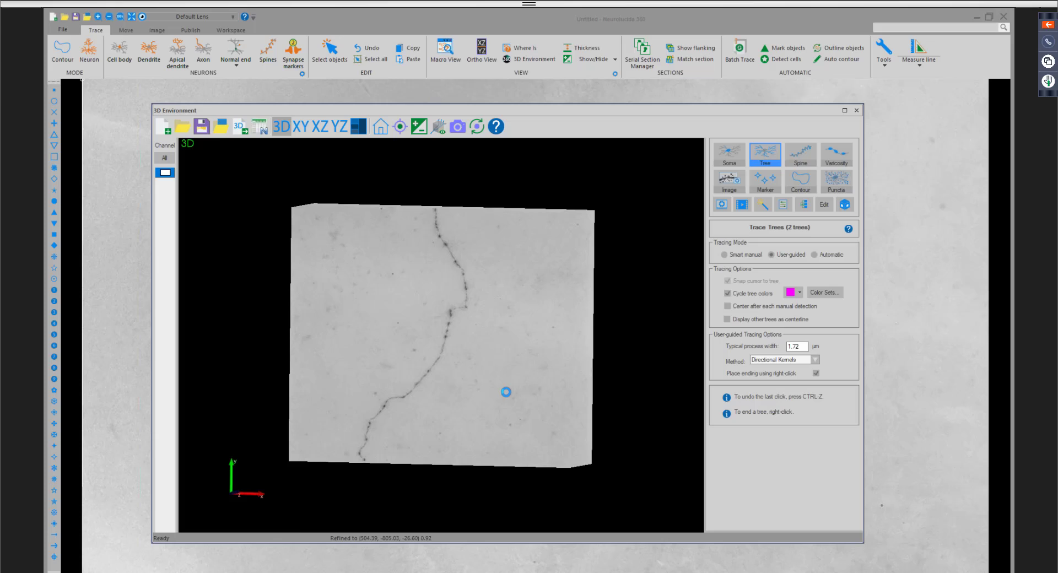
{"action": "left_click", "coordinate": [452, 312]}
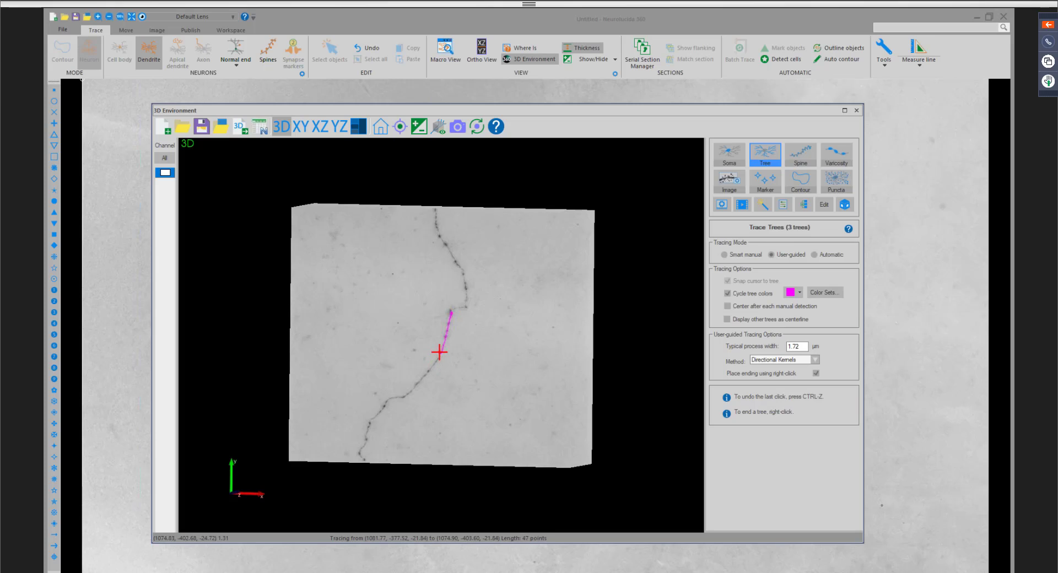
{"action": "left_click", "coordinate": [423, 382]}
{"action": "left_click", "coordinate": [380, 409]}
{"action": "left_click", "coordinate": [368, 462]}
Undo the last traced segment and retrace the fiber's final stretch down to the subvolume's lower edge.
{"action": "scroll", "coordinate": [384, 445], "scroll_direction": "up", "scroll_amount": 2}
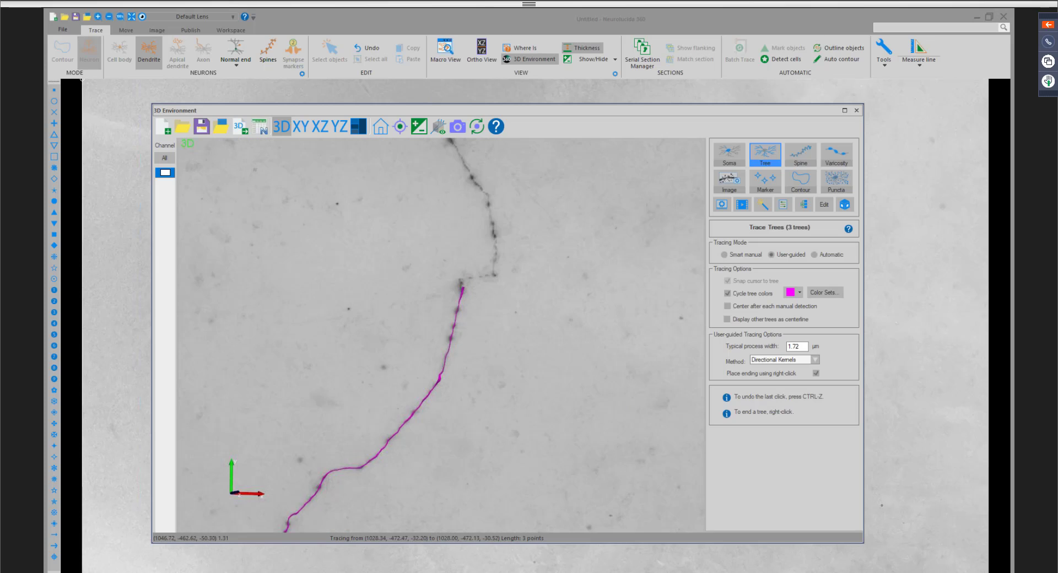
{"action": "middle_click_drag", "start_coordinate": [388, 453], "coordinate": [453, 318]}
{"action": "key", "text": "ctrl+z"}
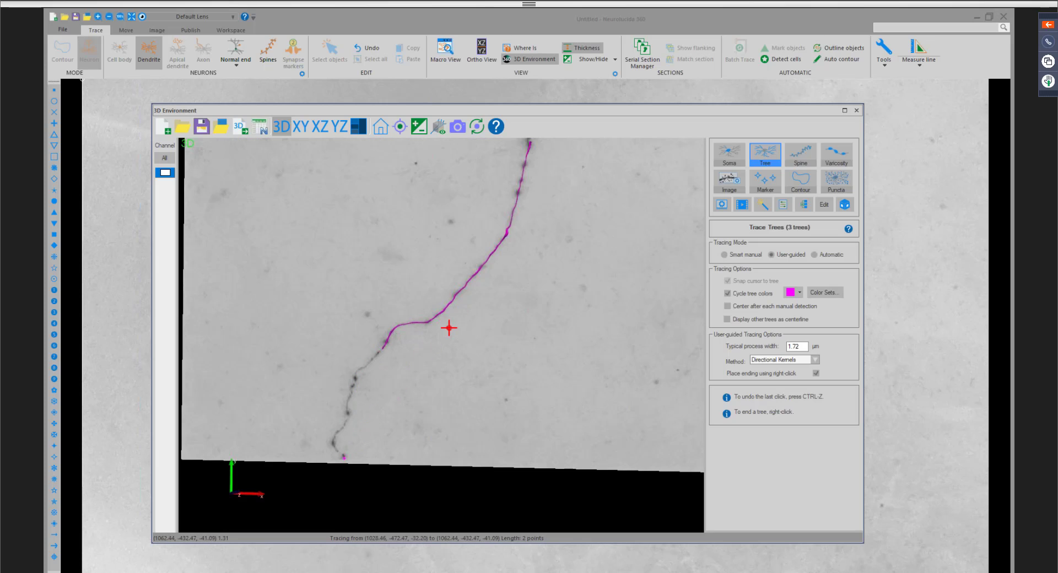
{"action": "left_click", "coordinate": [339, 434]}
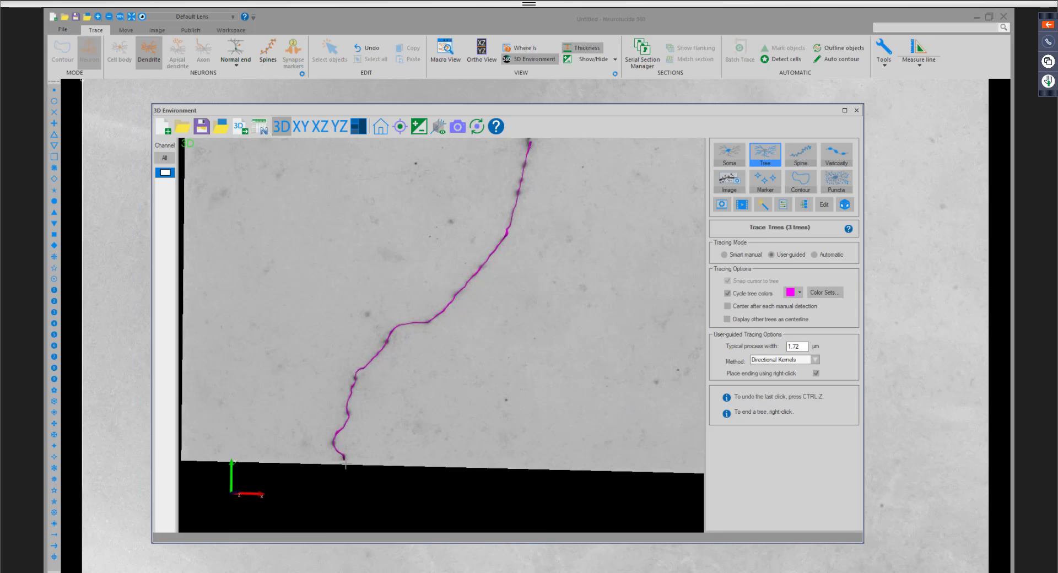
Load the adjoining subvolume around the fiber's traced end and continue the trace toward its lower edge.
{"action": "mouse_move", "coordinate": [346, 463]}
{"action": "middle_mouse_down"}
{"action": "mouse_move", "coordinate": [475, 475]}
{"action": "mouse_move", "coordinate": [425, 475]}
{"action": "mouse_move", "coordinate": [371, 435]}
{"action": "middle_mouse_up"}
{"action": "left_click", "coordinate": [375, 433]}
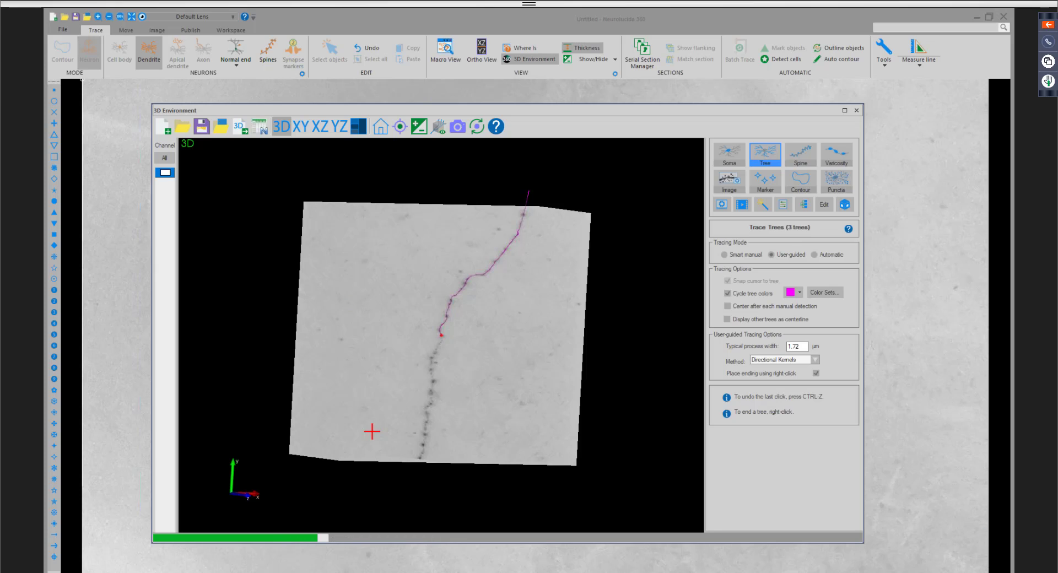
{"action": "left_click", "coordinate": [425, 426]}
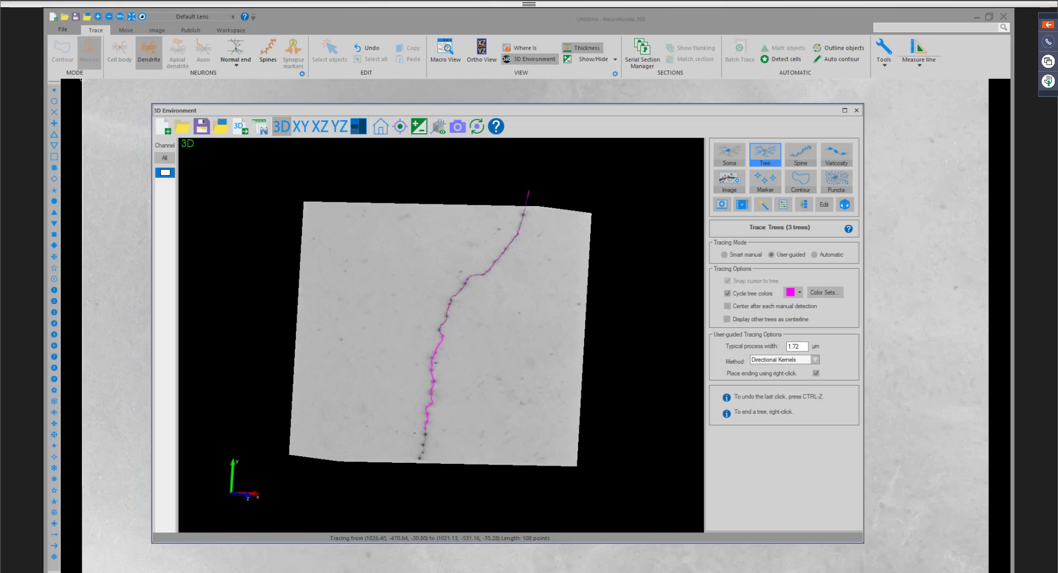